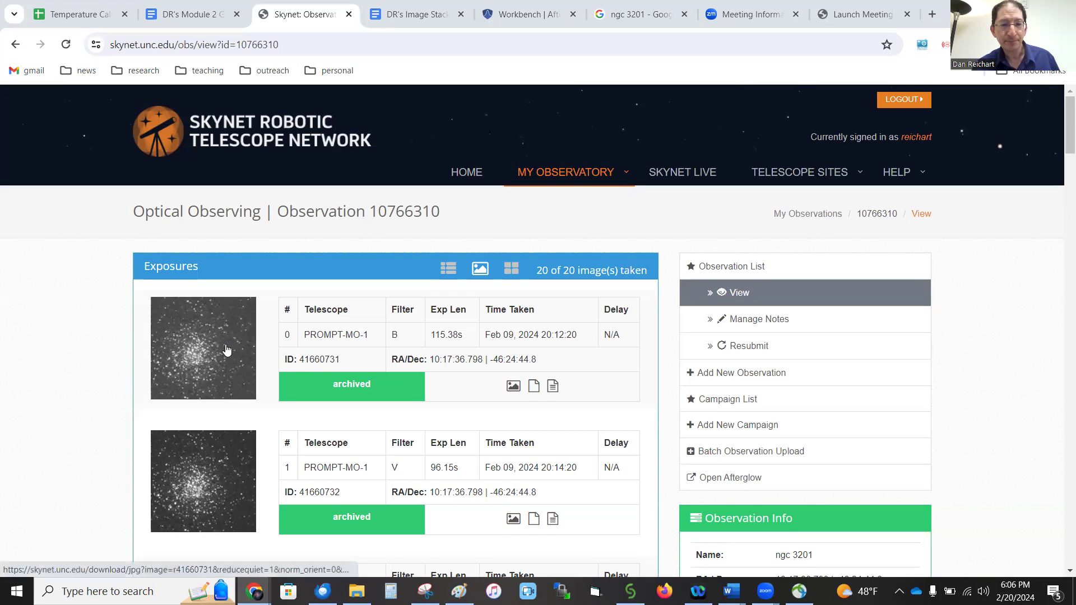
# Review the exposures of the ngc 3201 observation from the first image down to the Master Calibration Images table.
pyautogui.scroll(-7, 226, 350)
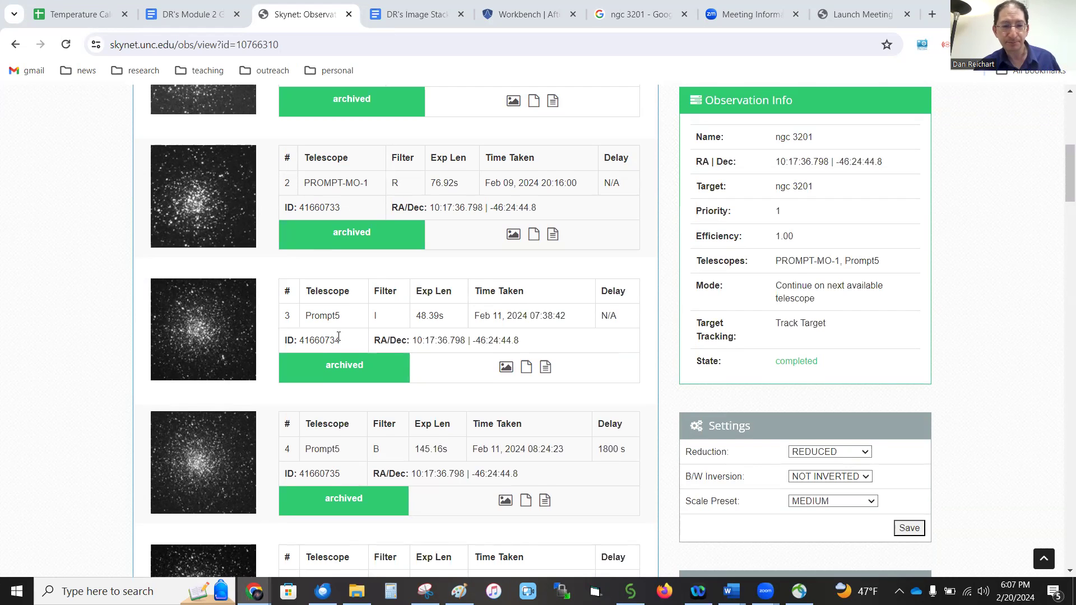
pyautogui.scroll(-10, 339, 337)
pyautogui.scroll(-10, 338, 336)
pyautogui.scroll(-10, 338, 342)
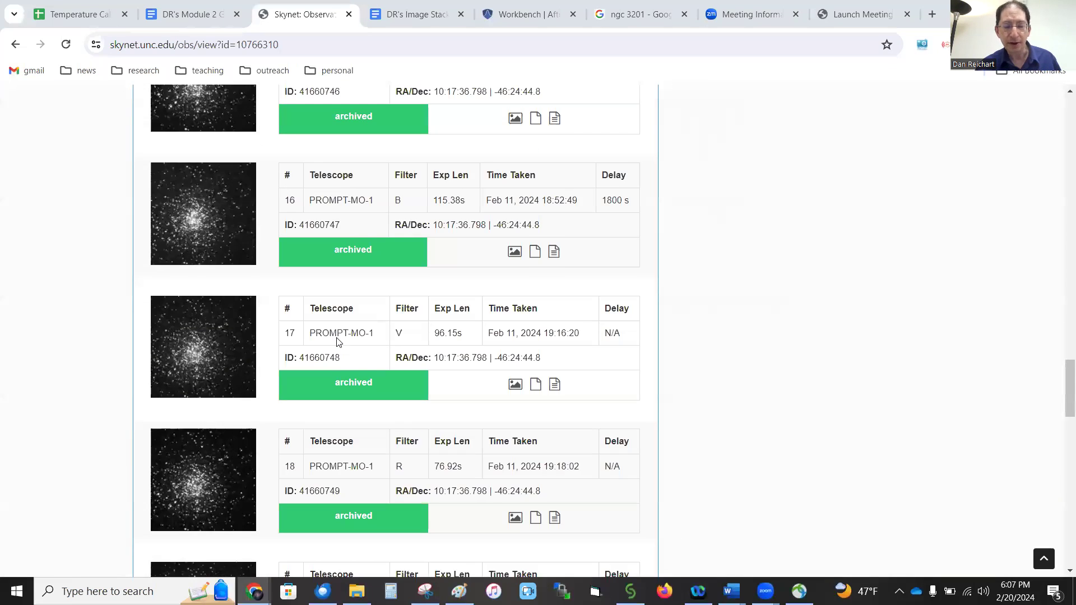
pyautogui.scroll(-6, 338, 342)
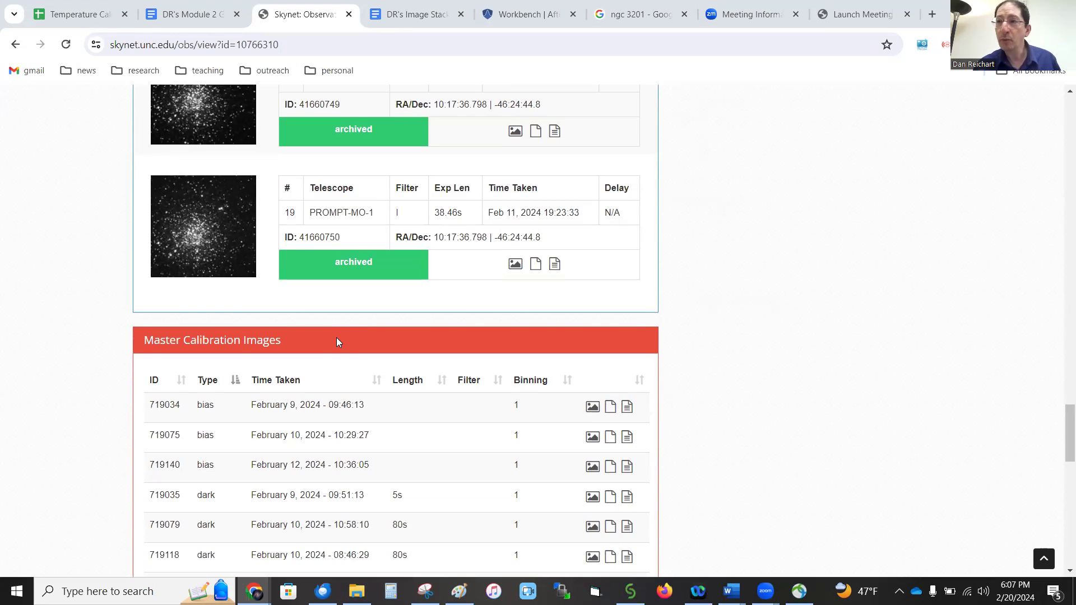
# Switch to DR's Image Stacking Guide and read the bad-image examples in Checking Your Images, including clouds, flats, ghosts and tracking problems.
pyautogui.click(388, 8)
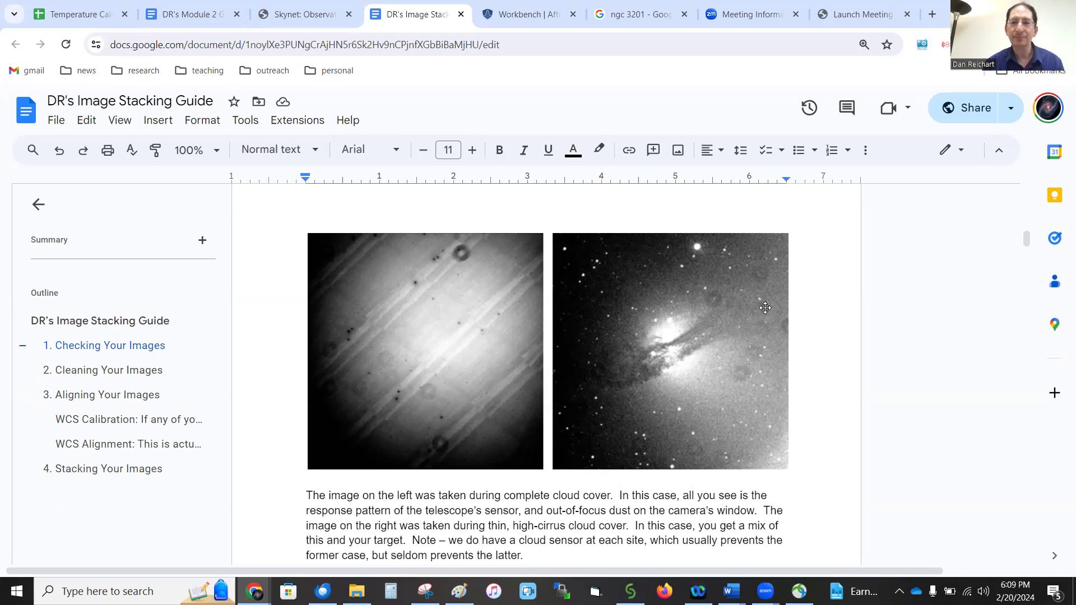
pyautogui.scroll(-15, 557, 410)
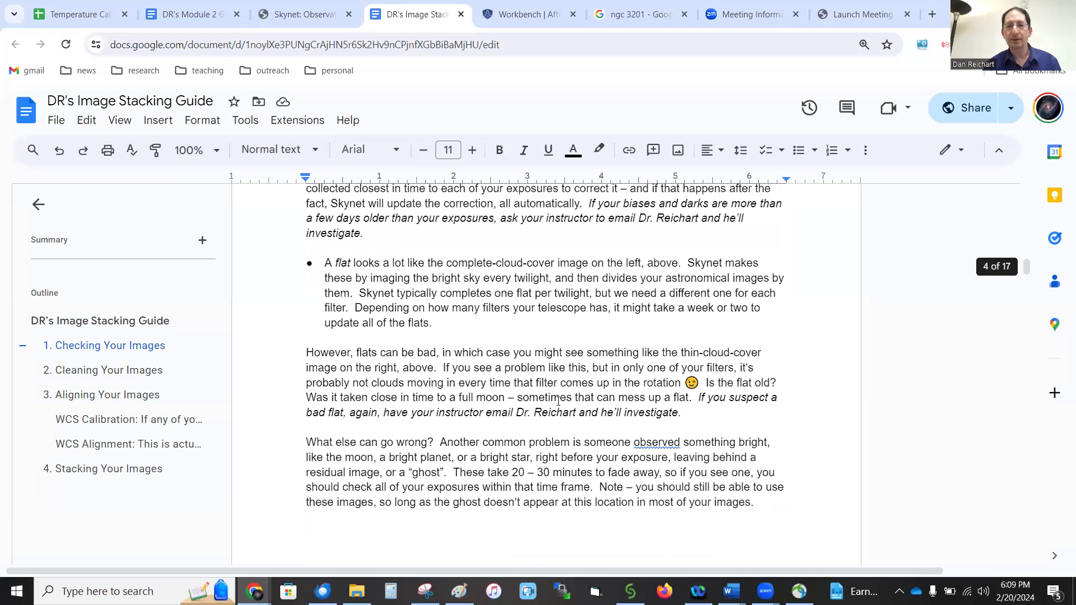
pyautogui.scroll(-9, 558, 401)
pyautogui.scroll(2, 557, 401)
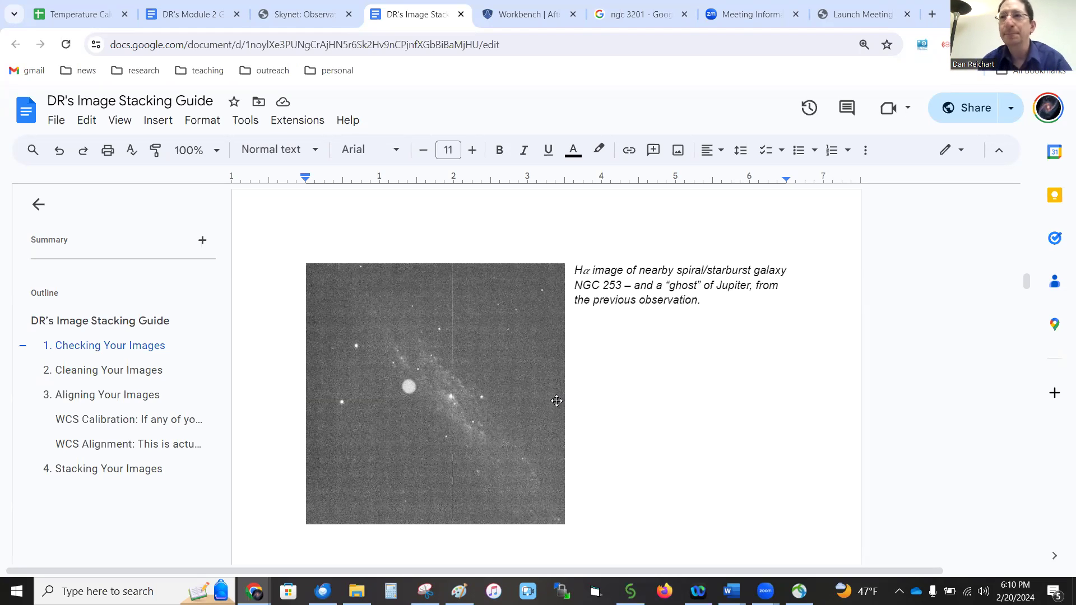
pyautogui.scroll(-10, 556, 401)
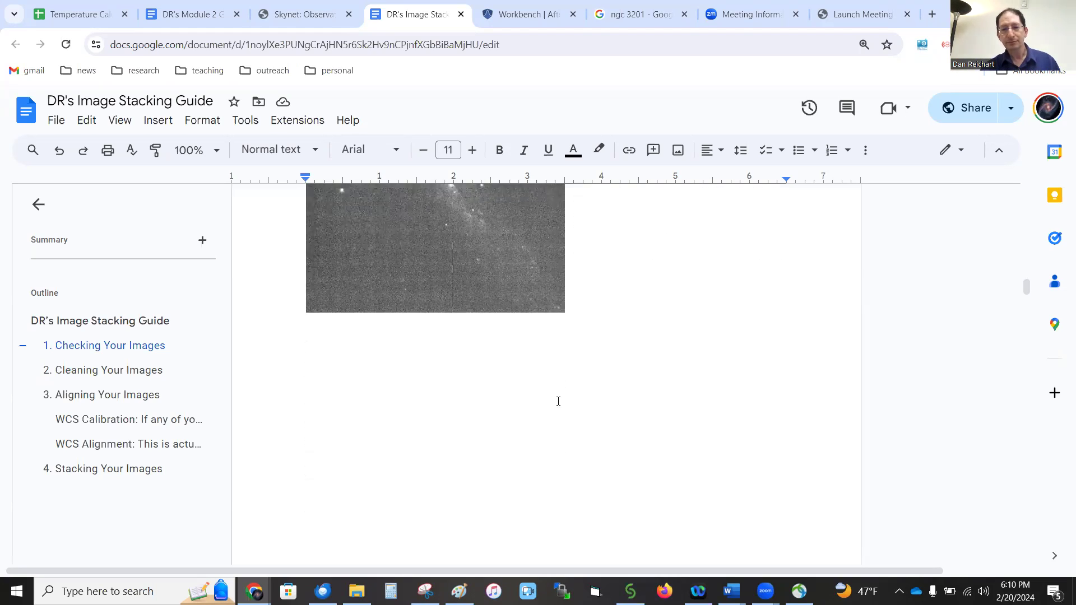
pyautogui.scroll(-1, 557, 401)
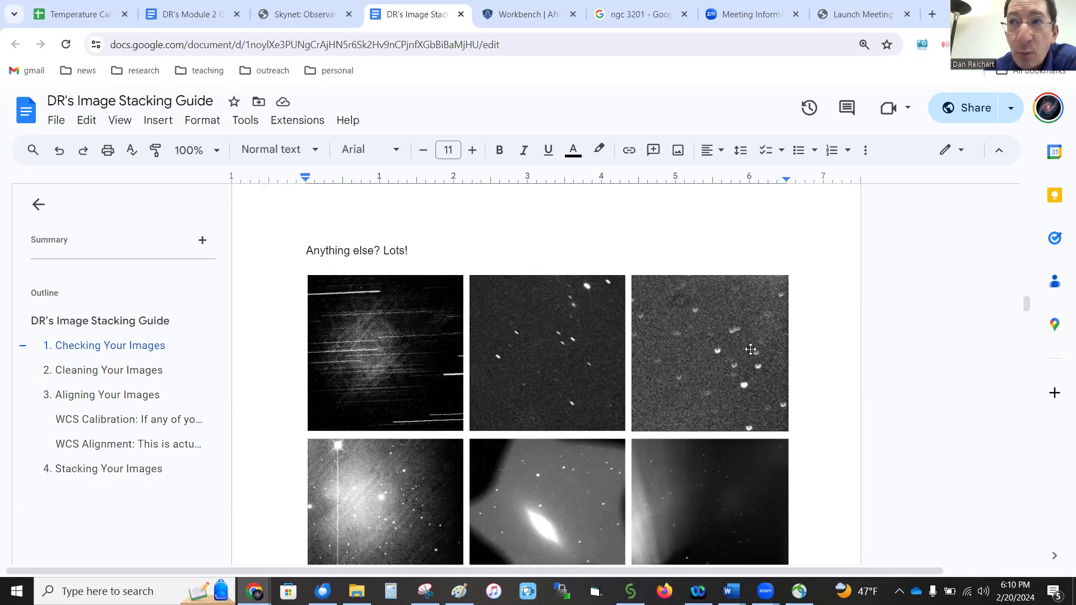
pyautogui.scroll(-4, 751, 350)
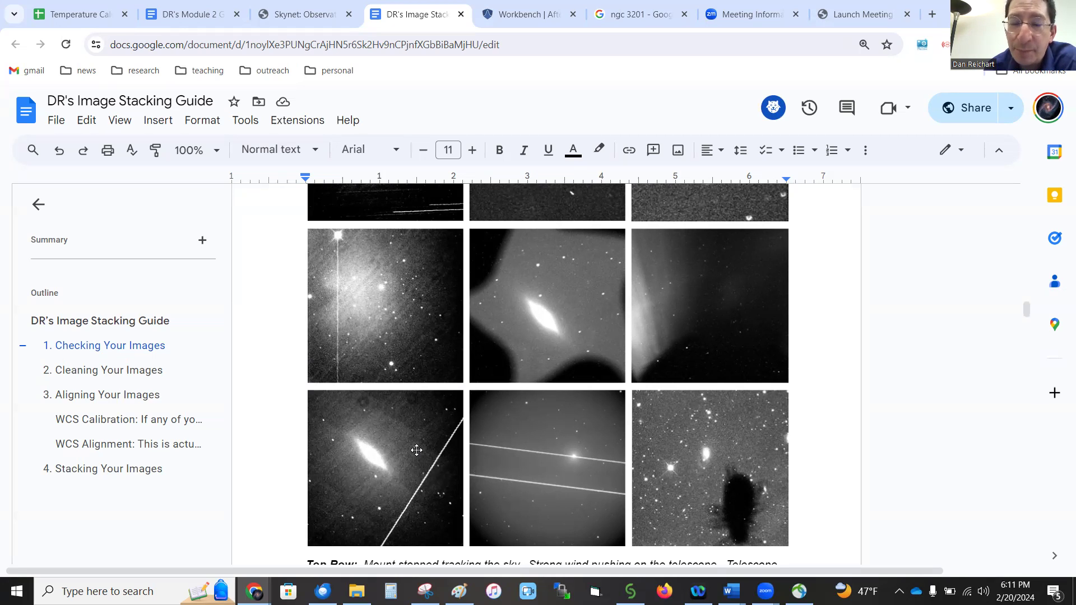
pyautogui.scroll(5, 417, 450)
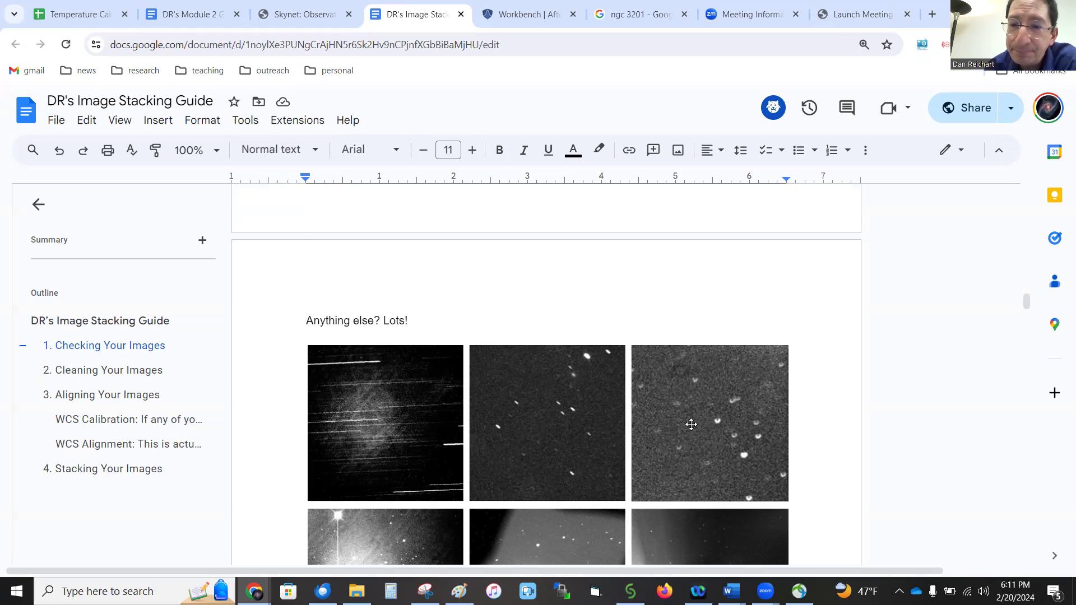
pyautogui.scroll(-9, 692, 425)
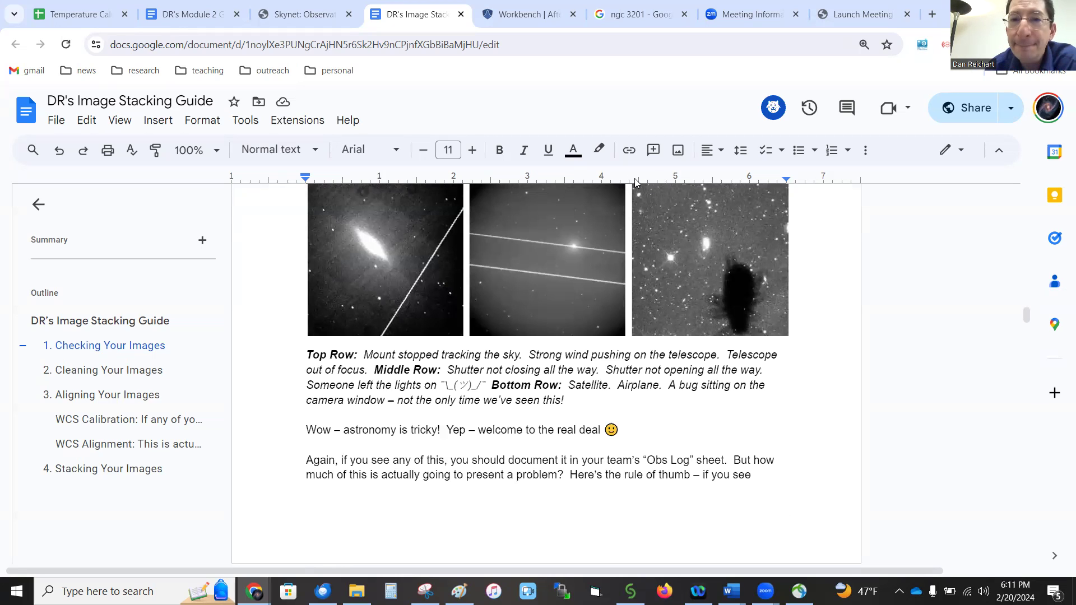
# Return to the Skynet observation page and check its exposure thumbnails for problems, glancing at the matching files in Afterglow.
pyautogui.click(313, 14)
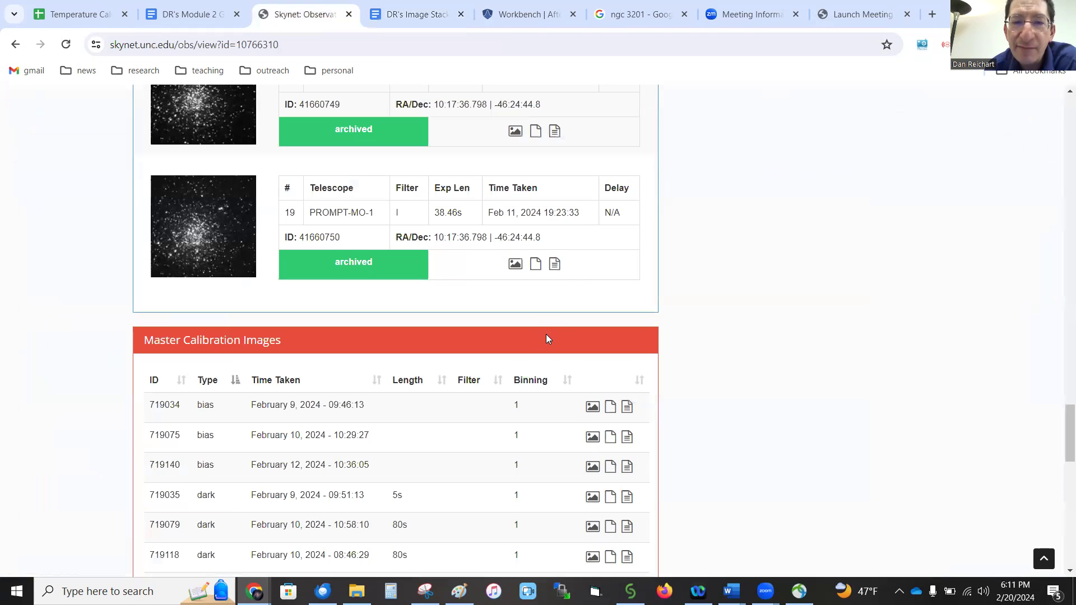
pyautogui.scroll(2, 547, 340)
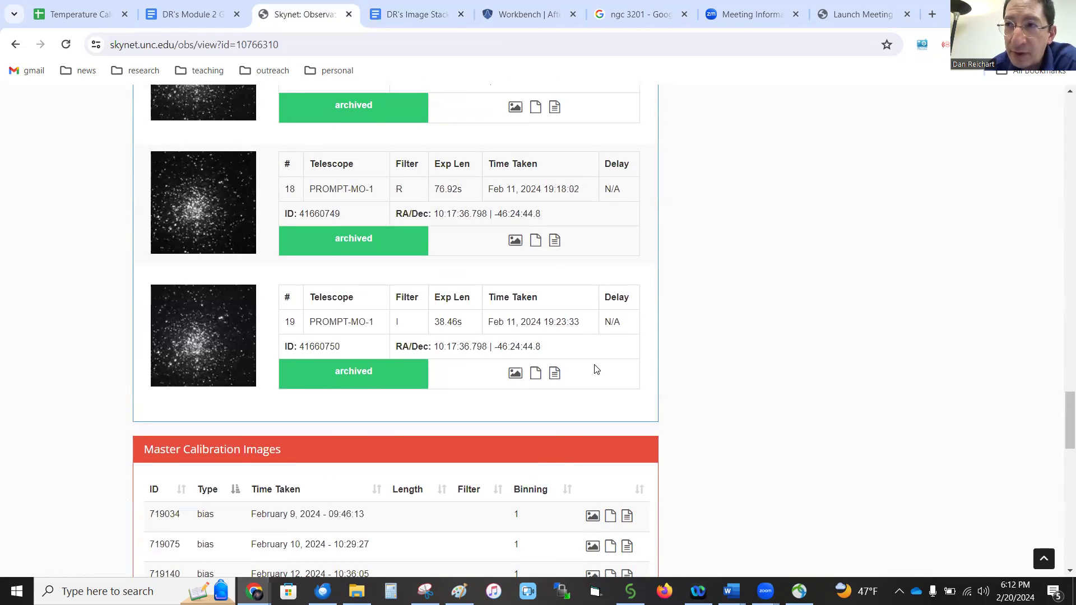
pyautogui.scroll(20, 597, 369)
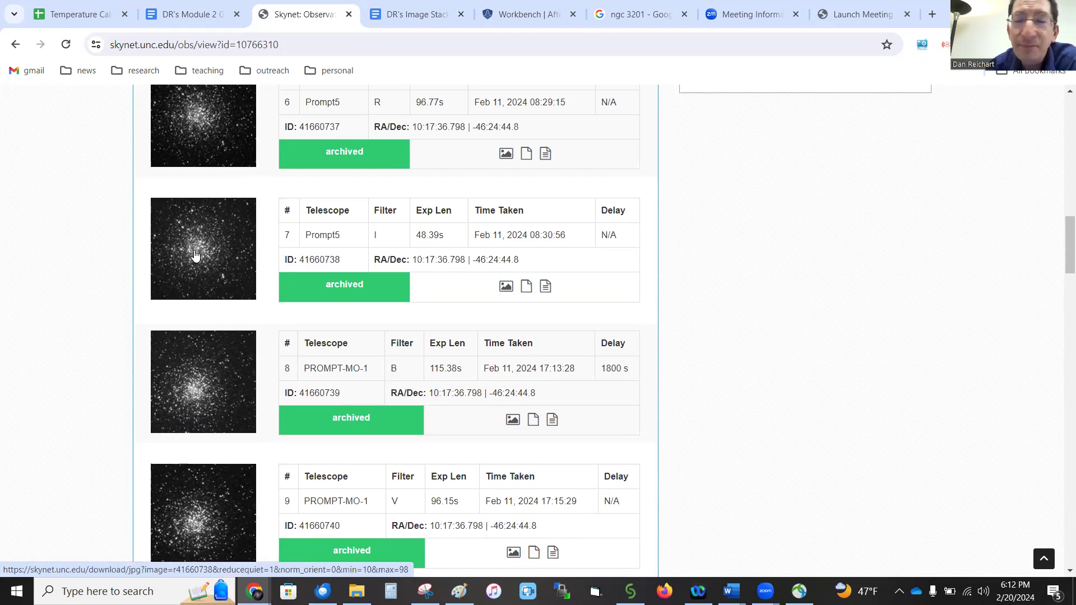
pyautogui.scroll(2, 386, 319)
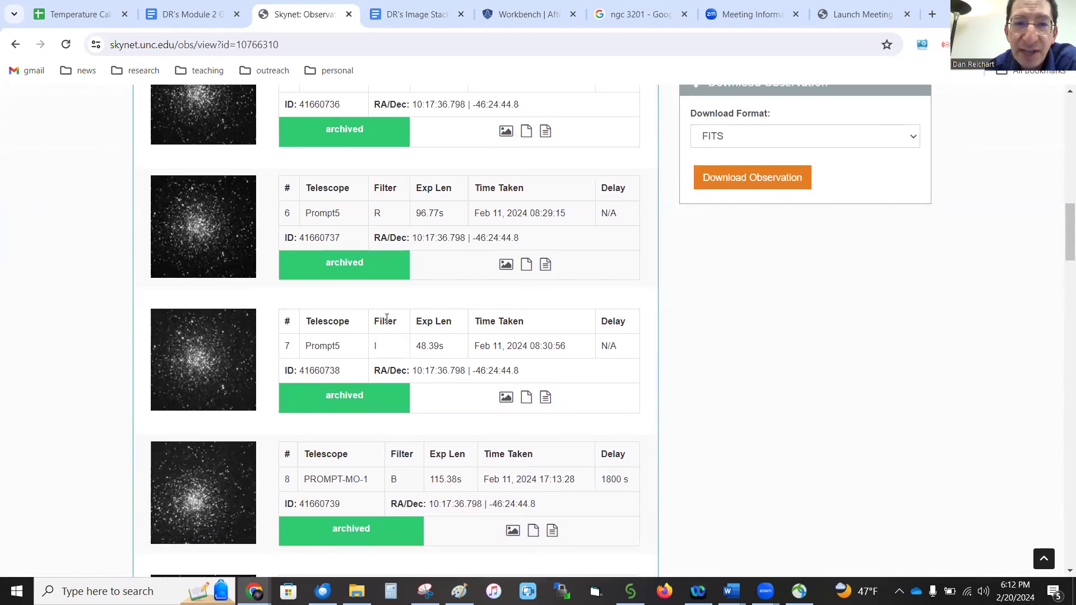
pyautogui.scroll(14, 387, 320)
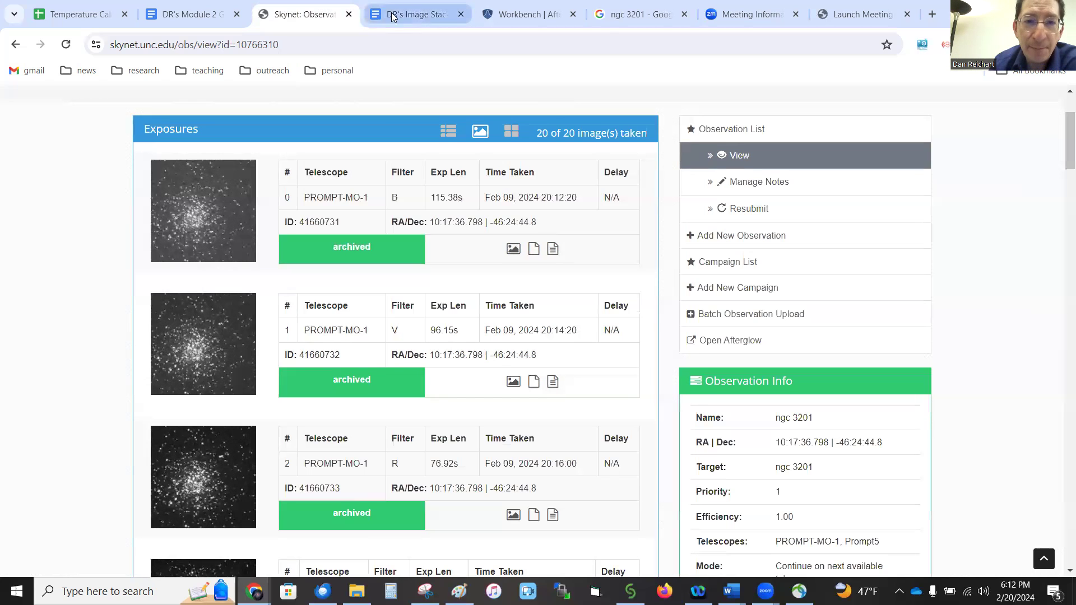
pyautogui.click(524, 14)
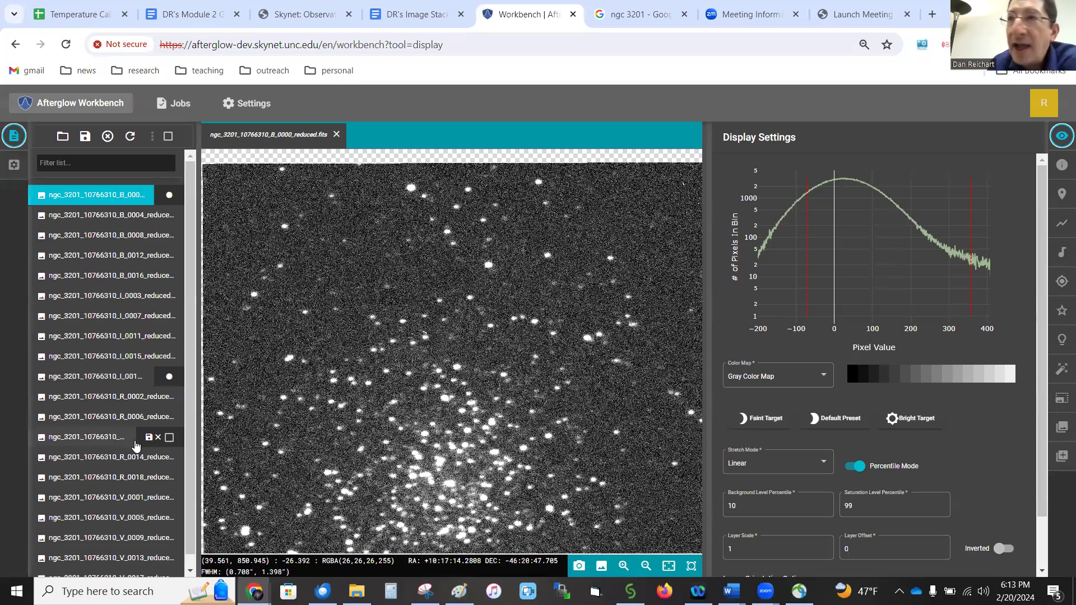
pyautogui.click(303, 14)
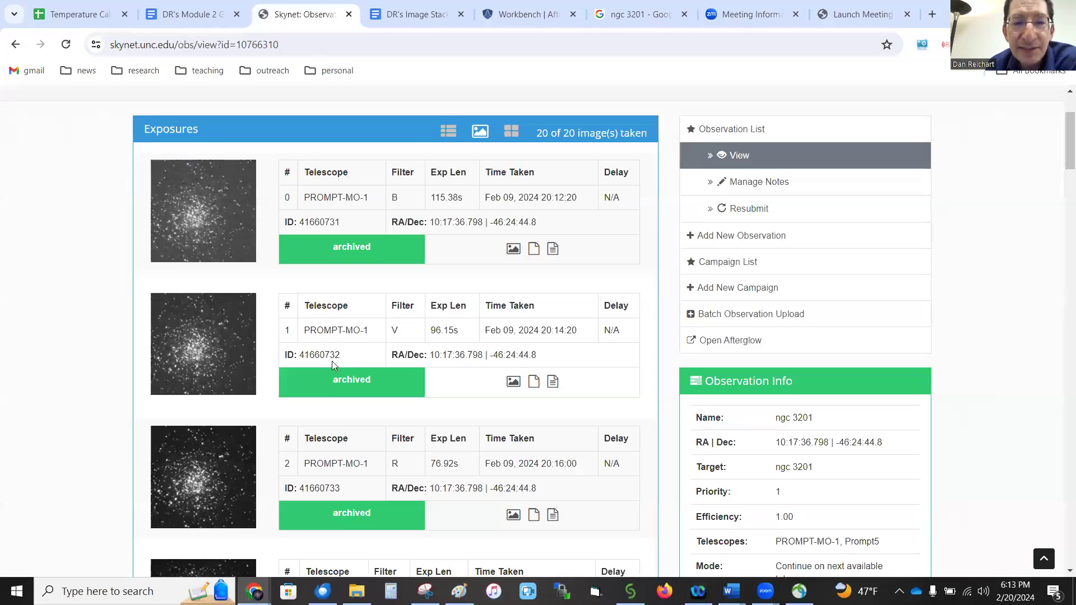
# Switch to Afterglow Workbench and examine the WCS Calibration options and its list of selectable images.
pyautogui.click(499, 15)
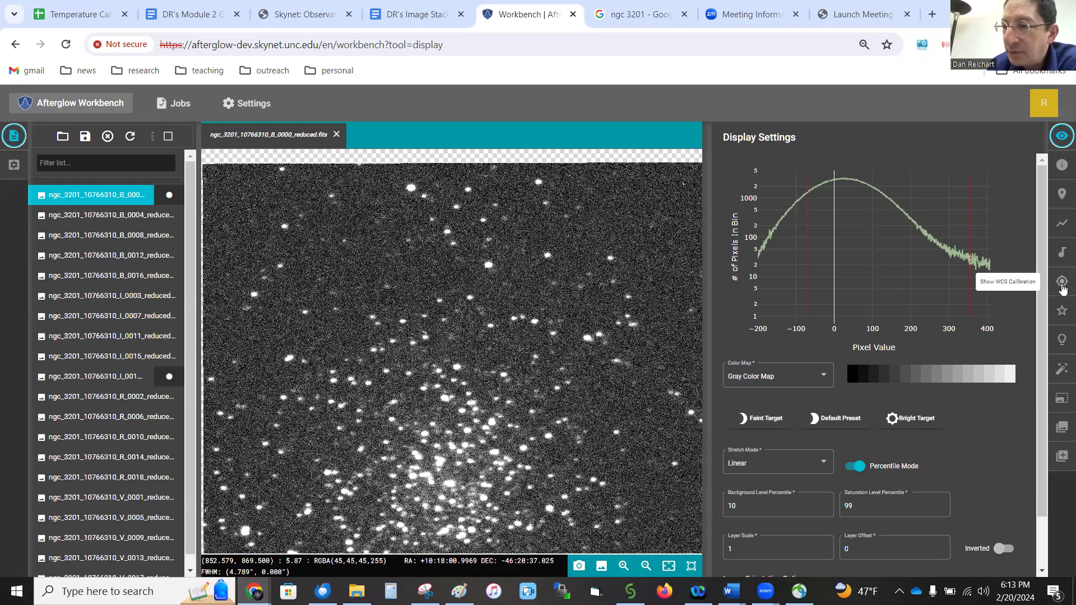
pyautogui.click(1063, 283)
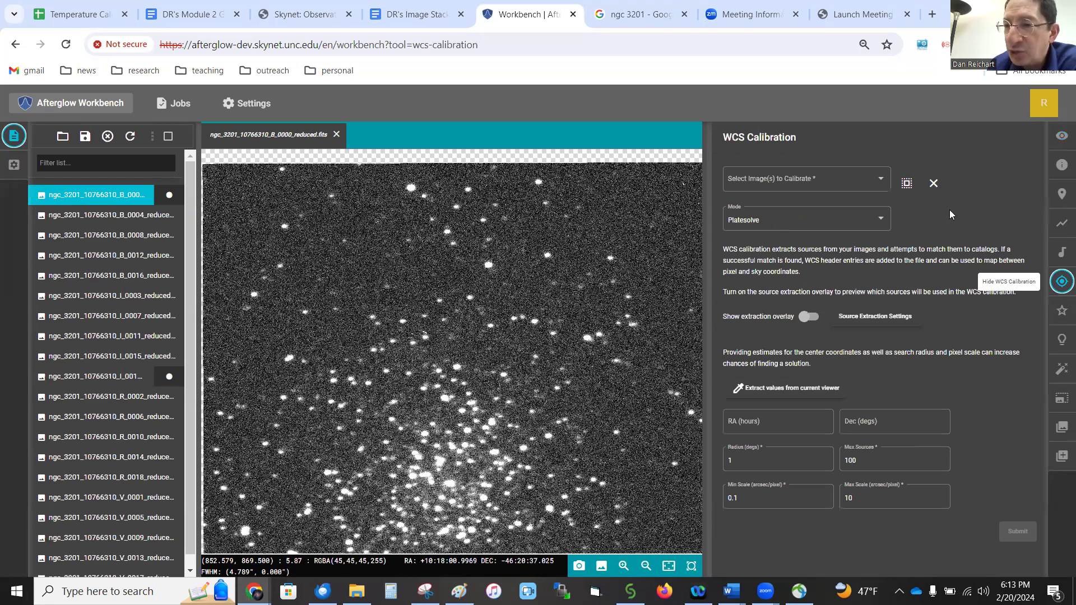
pyautogui.click(841, 192)
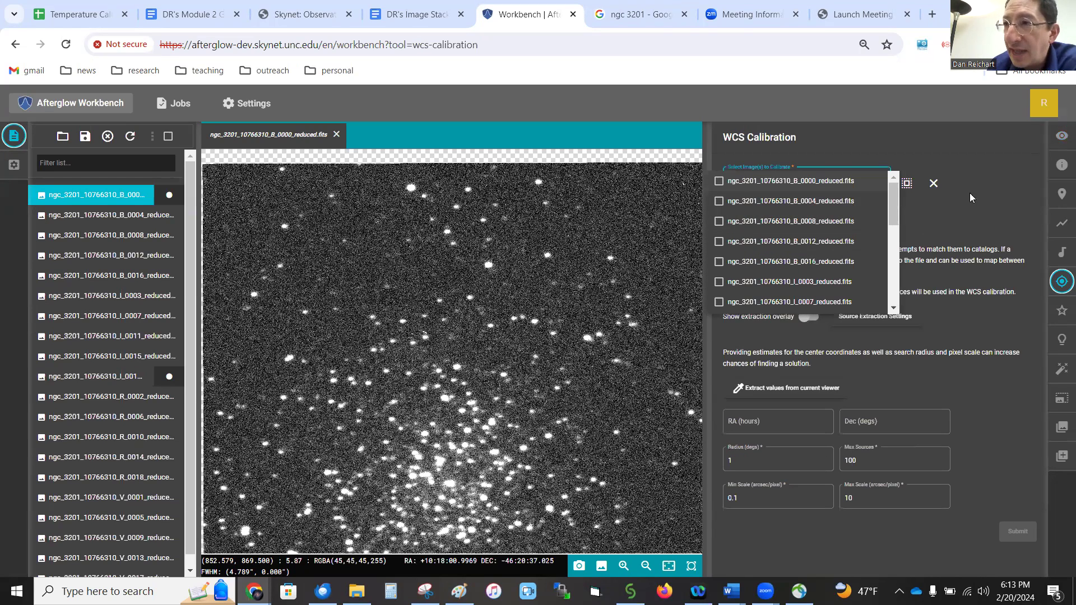
pyautogui.click(999, 169)
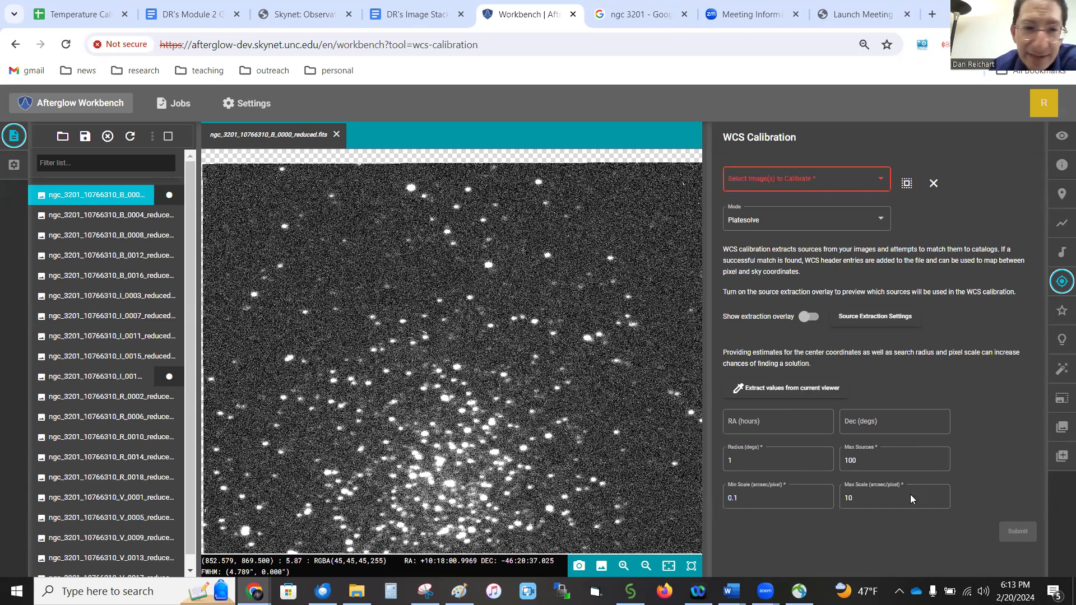
pyautogui.moveTo(160, 281)
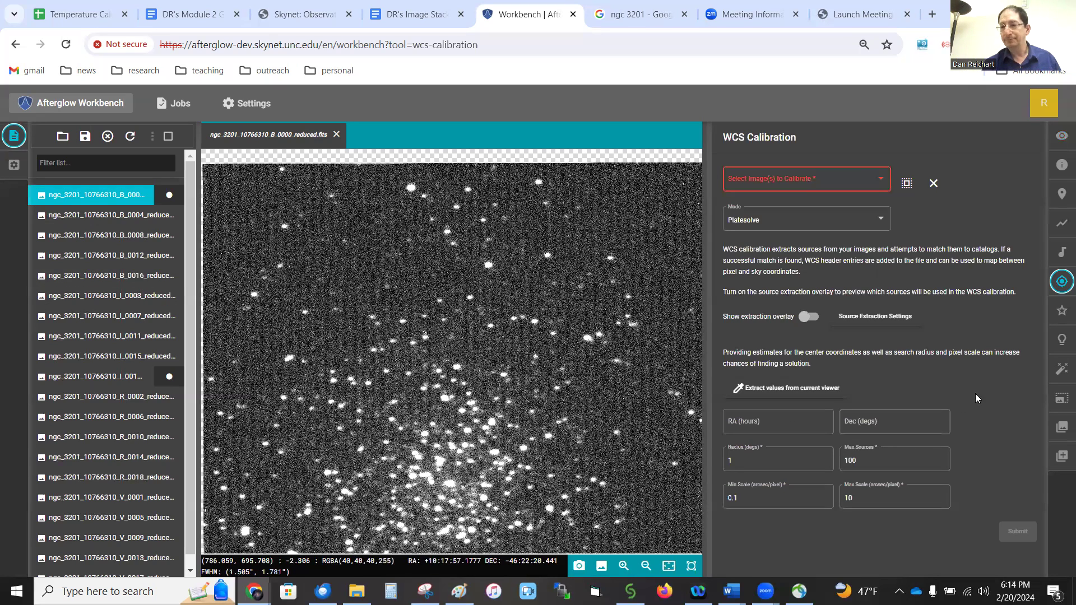
# Open the Cosmetic Correction tool and inspect ngc_3201_10766310_I_0019_reduced.fits close up for hot pixels.
pyautogui.click(1061, 369)
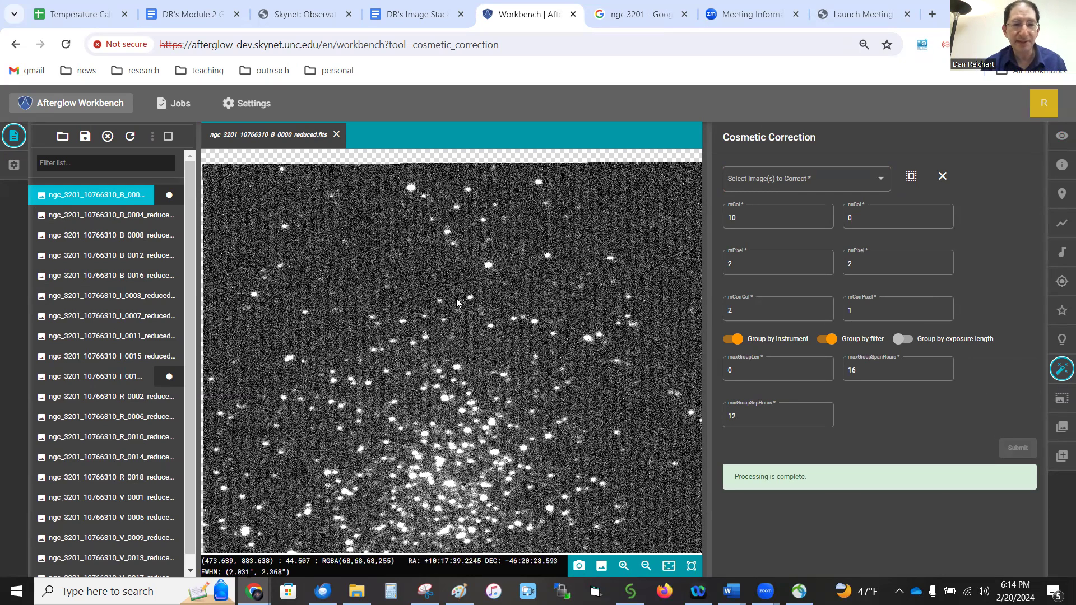
pyautogui.scroll(2, 595, 437)
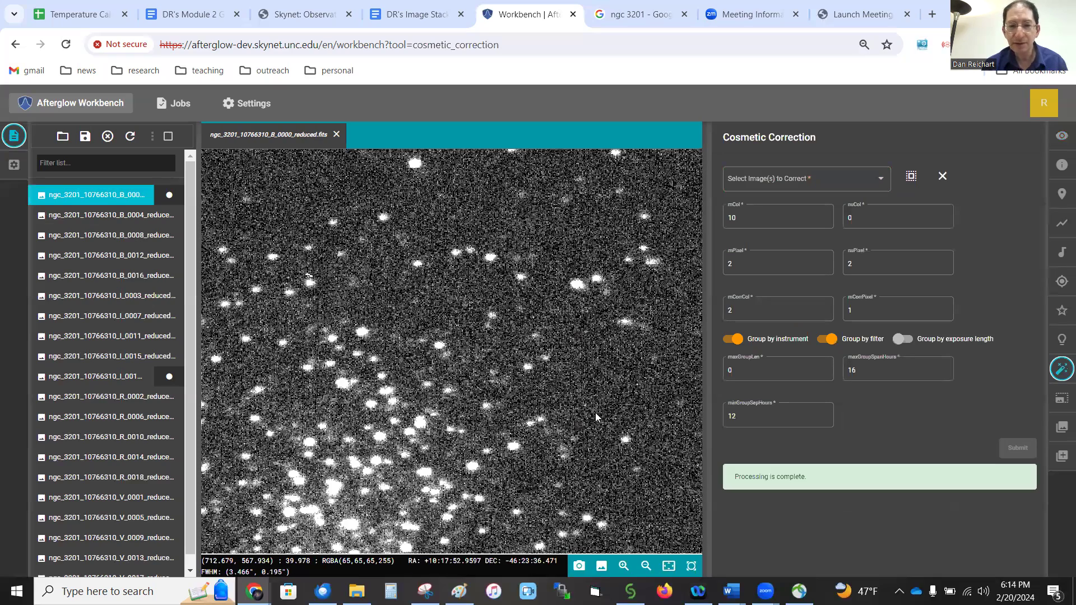
pyautogui.scroll(2, 531, 368)
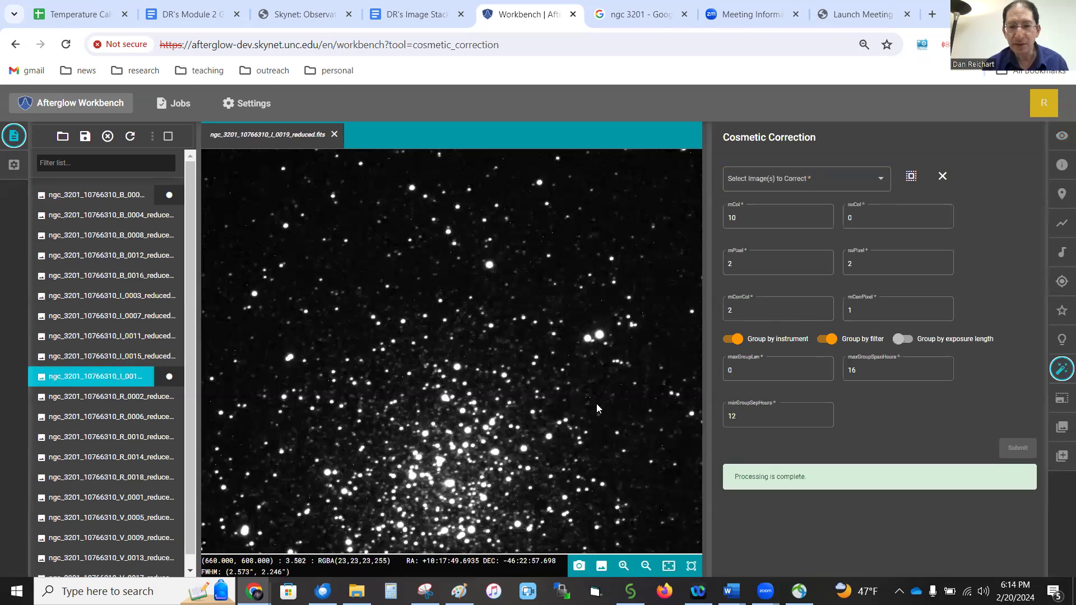
pyautogui.scroll(3, 596, 403)
pyautogui.scroll(4, 580, 399)
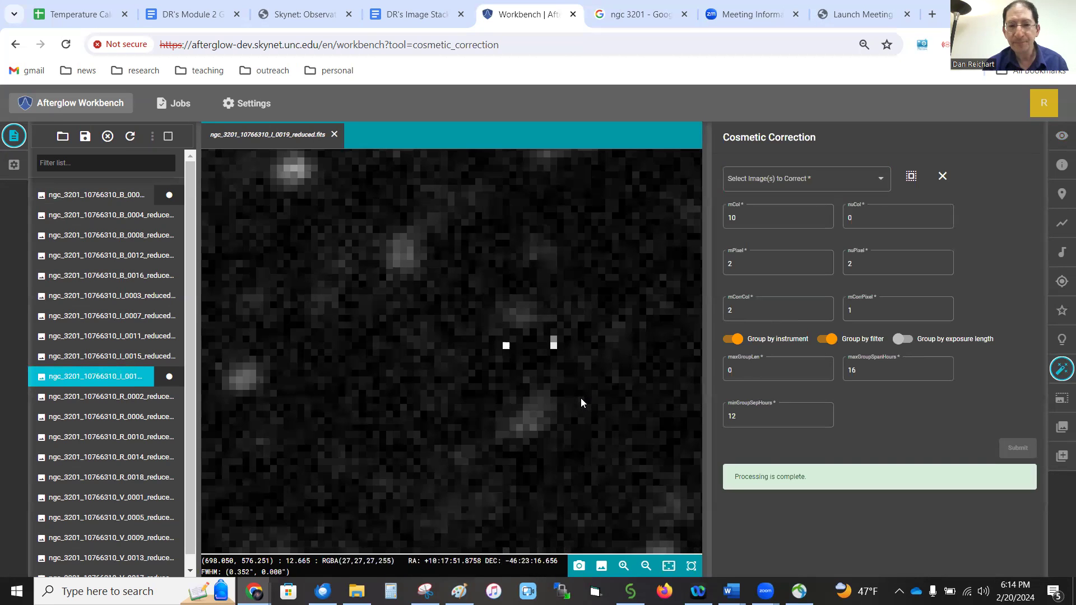
pyautogui.moveTo(557, 381); pyautogui.dragTo(456, 400)
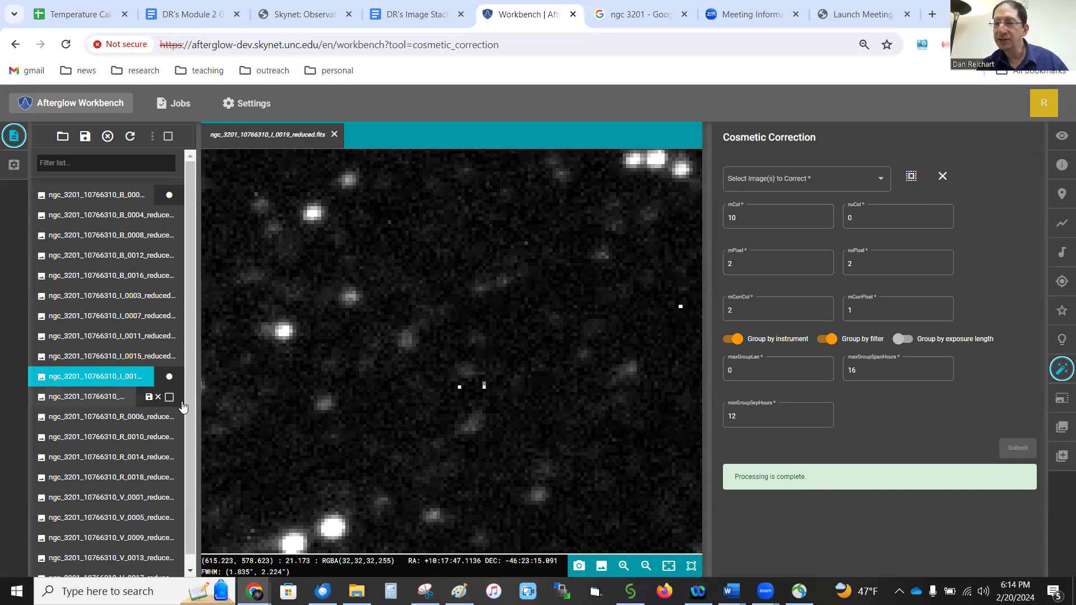
# Run Cosmetic Correction on all loaded images, keeping the default parameters with grouping by instrument and filter.
pyautogui.scroll(-1, 189, 408)
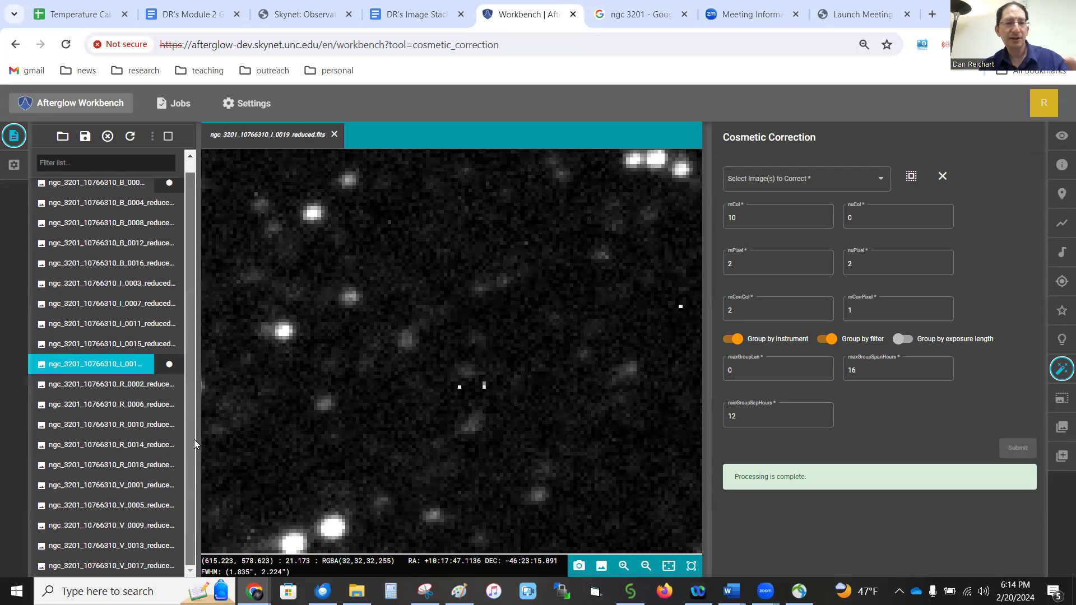
pyautogui.scroll(1, 194, 440)
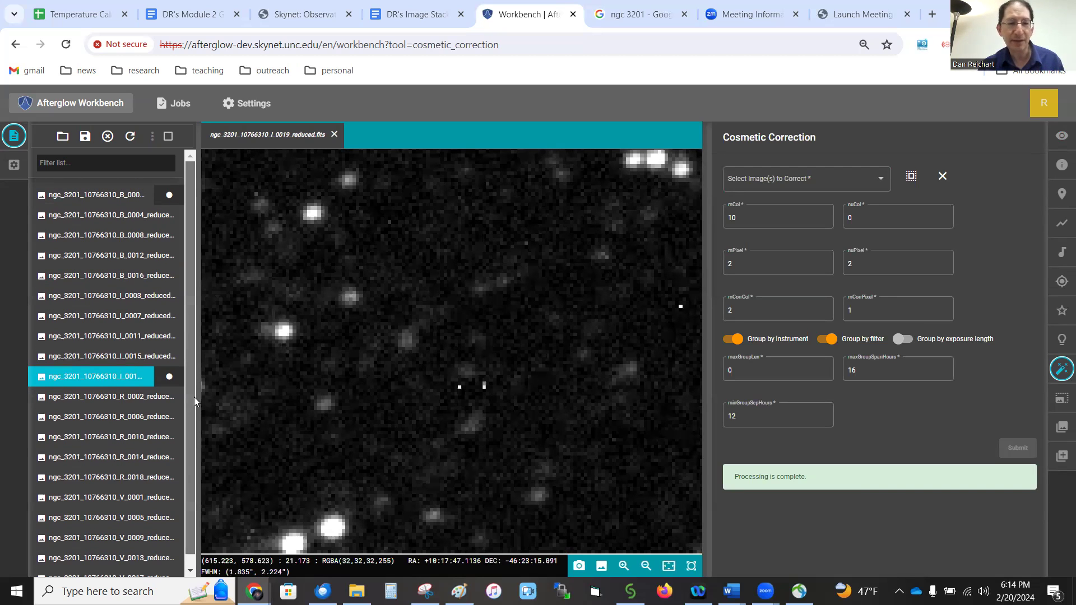
pyautogui.click(912, 178)
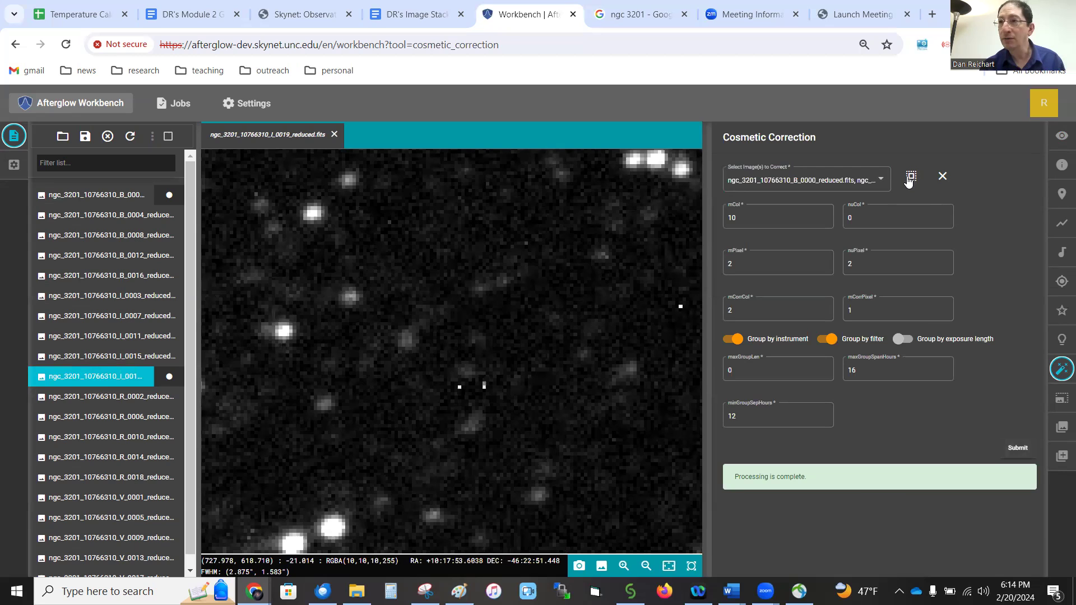
pyautogui.click(1016, 450)
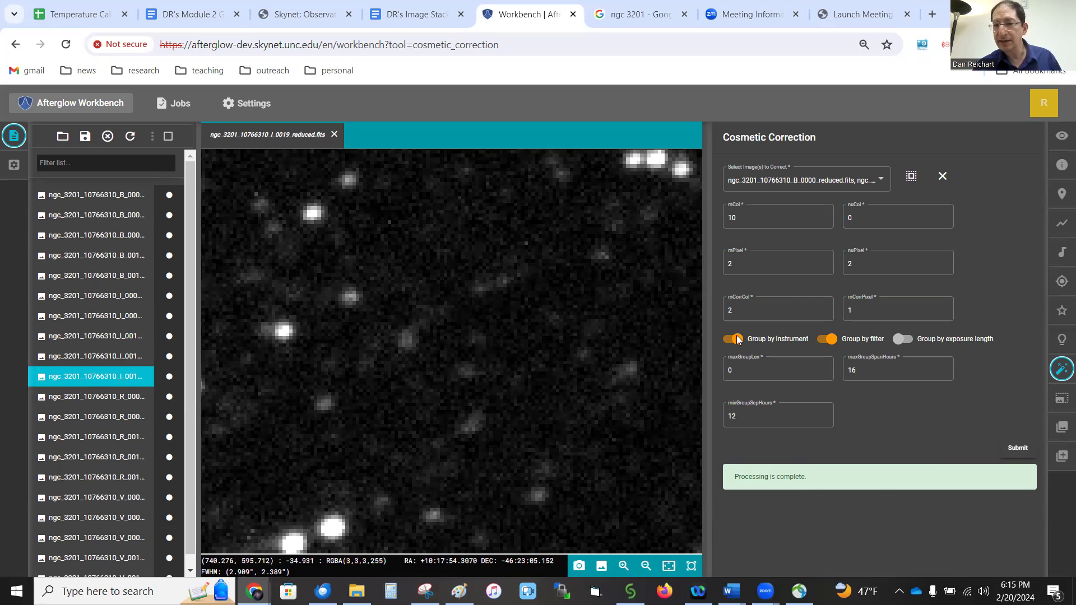
# Align all loaded images to ngc_3201_10766310_B_0000_reduced.fits in WCS mode, with mosaic mode off and crop, rotation and scale enabled.
pyautogui.click(1064, 402)
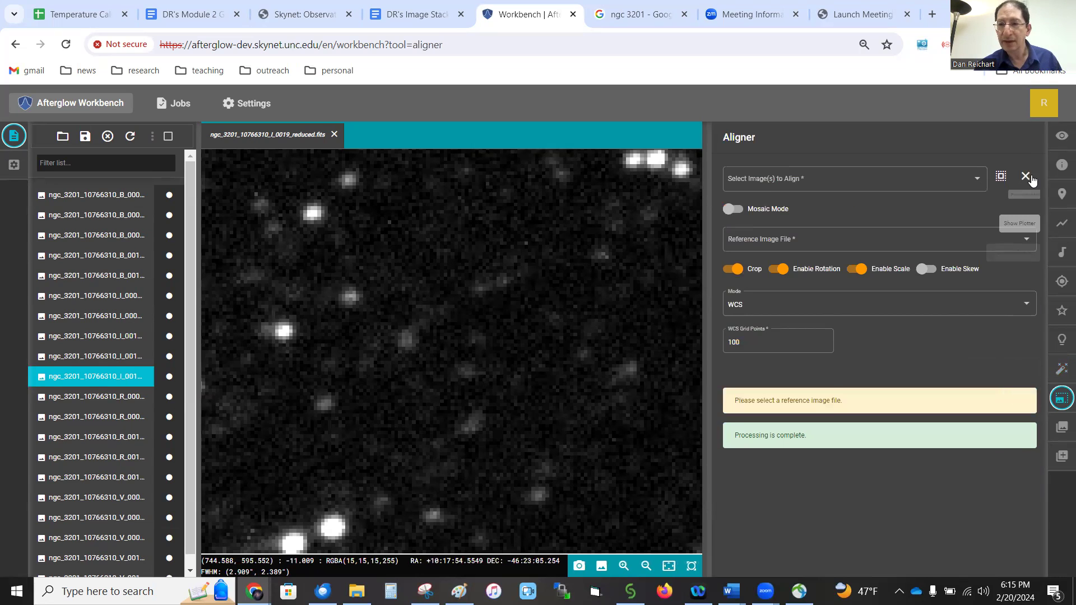
pyautogui.click(1002, 177)
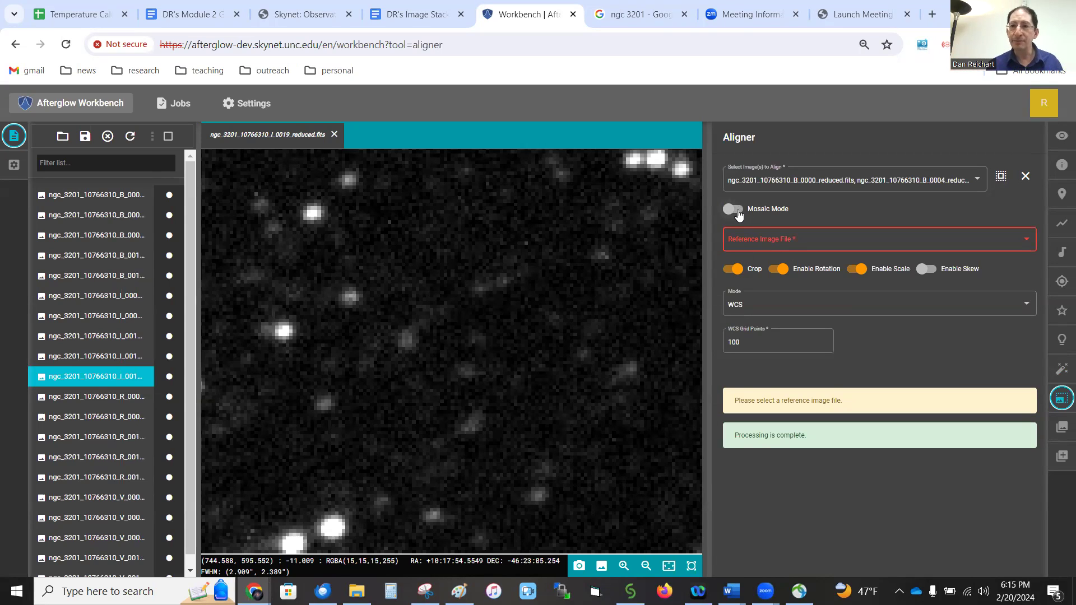
pyautogui.click(804, 240)
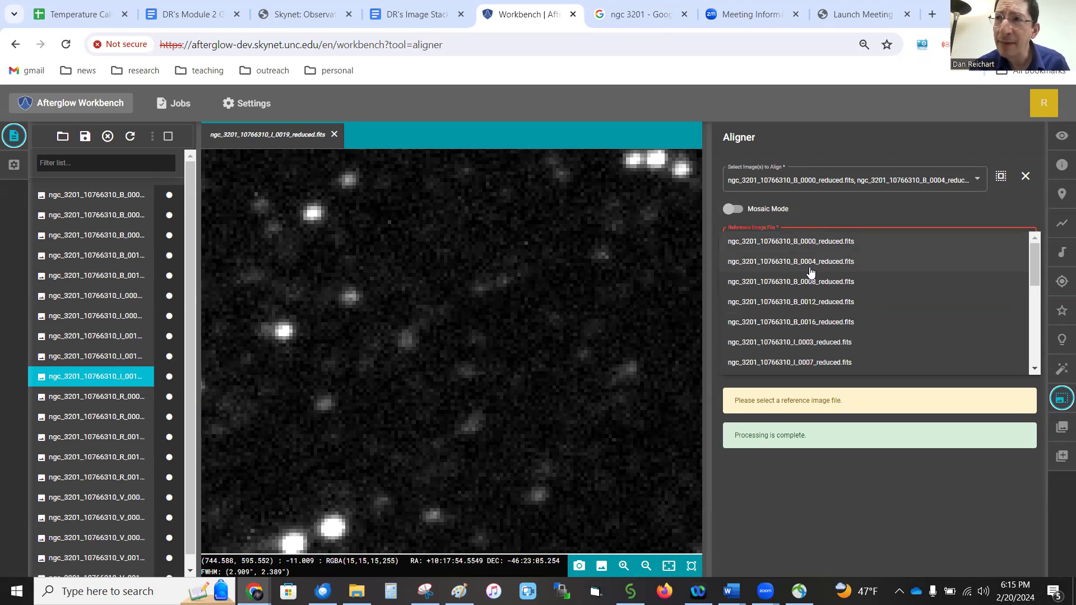
pyautogui.click(816, 242)
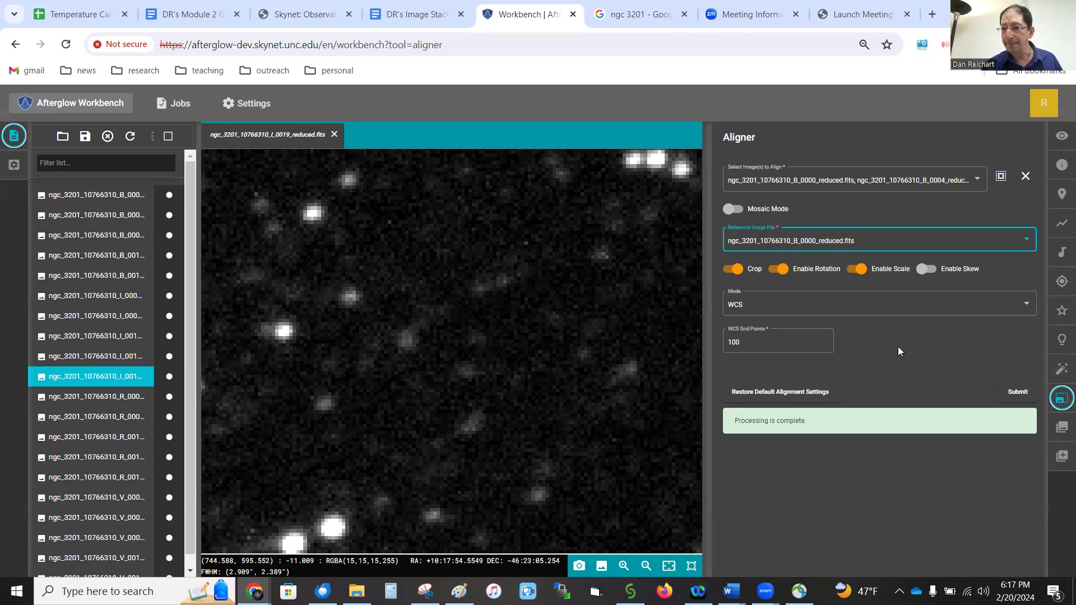
pyautogui.click(1018, 392)
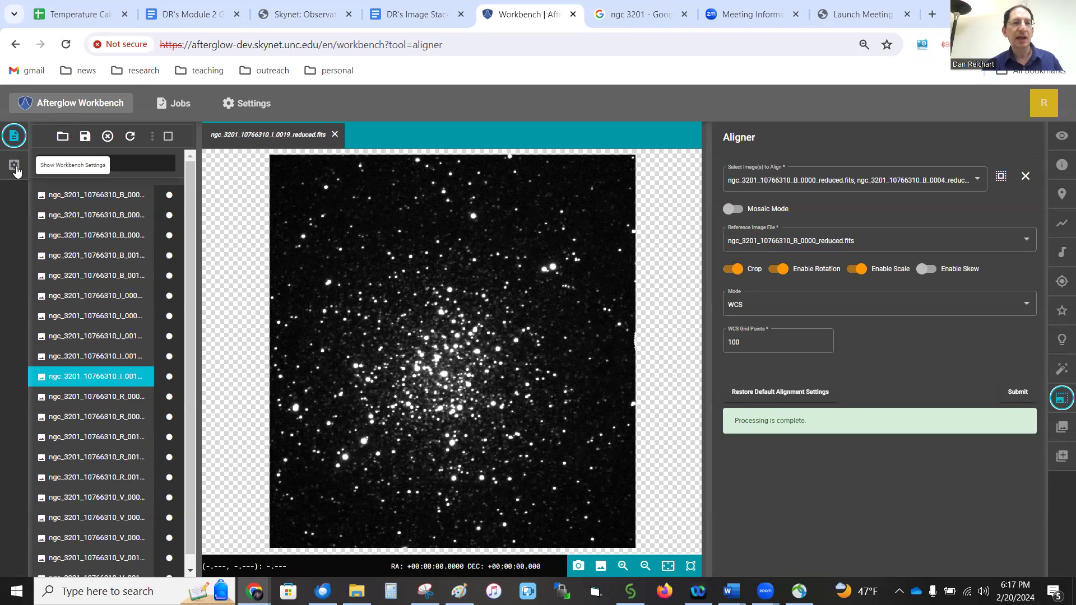
# Turn on orientation syncing by Sky in the workbench's global settings and return to the file list.
pyautogui.click(14, 166)
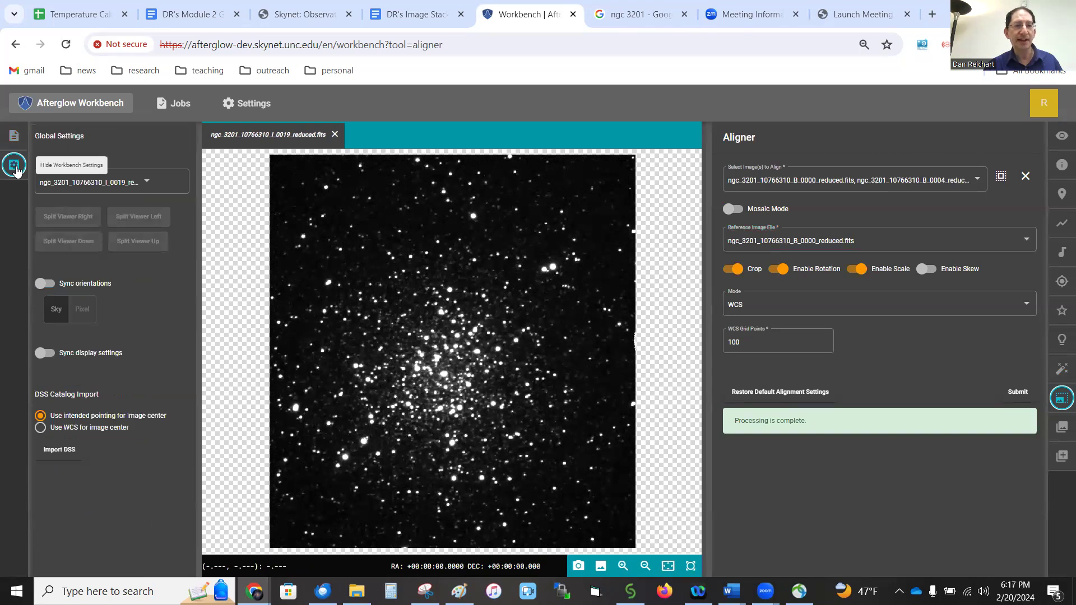
pyautogui.click(49, 284)
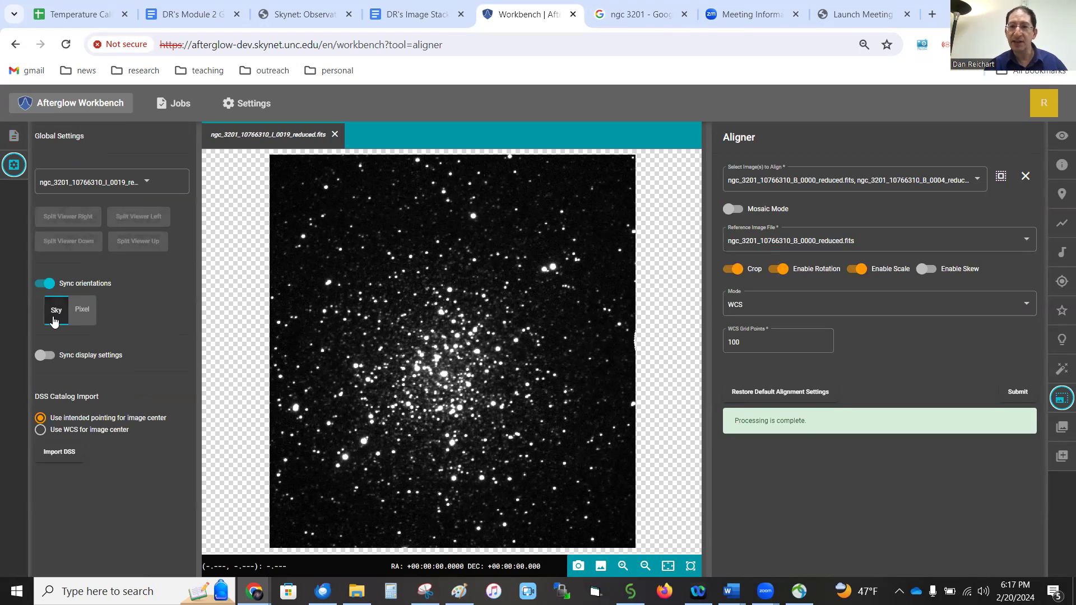
pyautogui.click(14, 136)
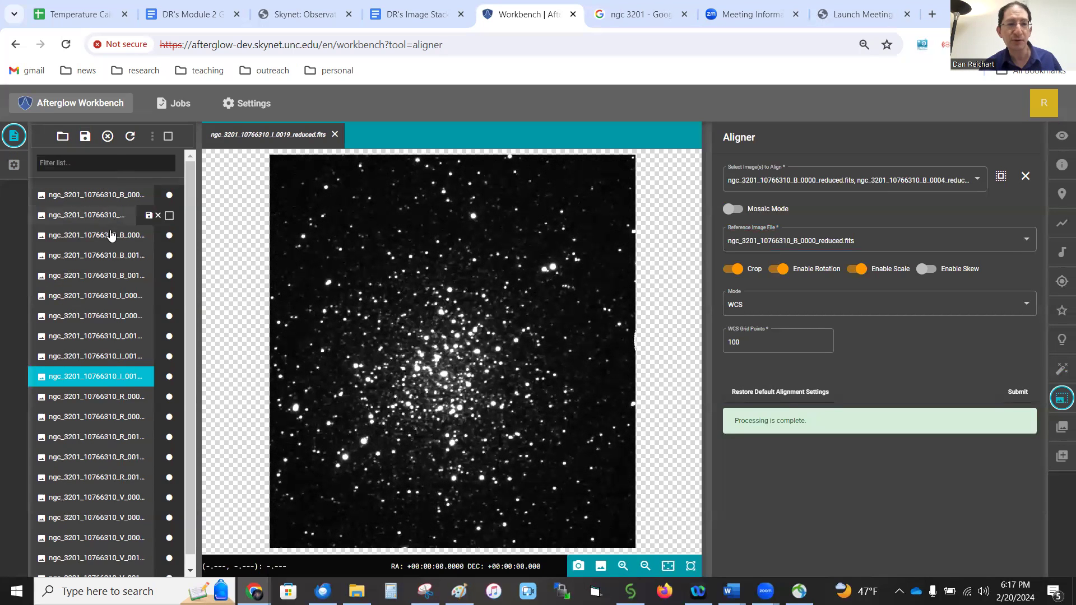
# Inspect the aligned images close up one after another, from ngc_3201_10766310_B_0000_reduced.fits to ngc_3201_10766310_V_0017_reduced.fits, for shifts in star positions.
pyautogui.click(89, 195)
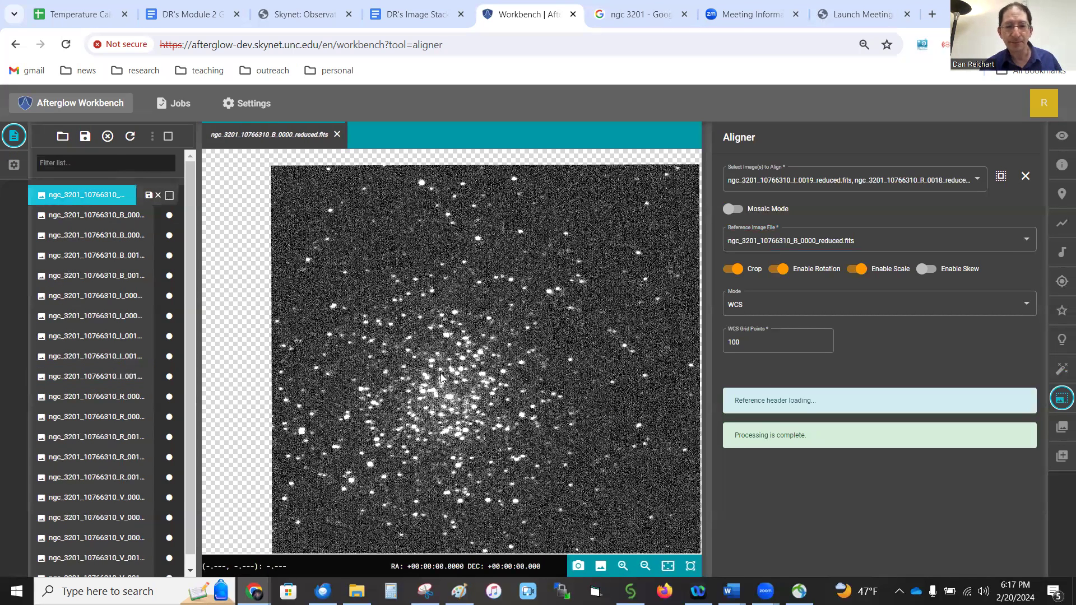
pyautogui.scroll(5, 441, 379)
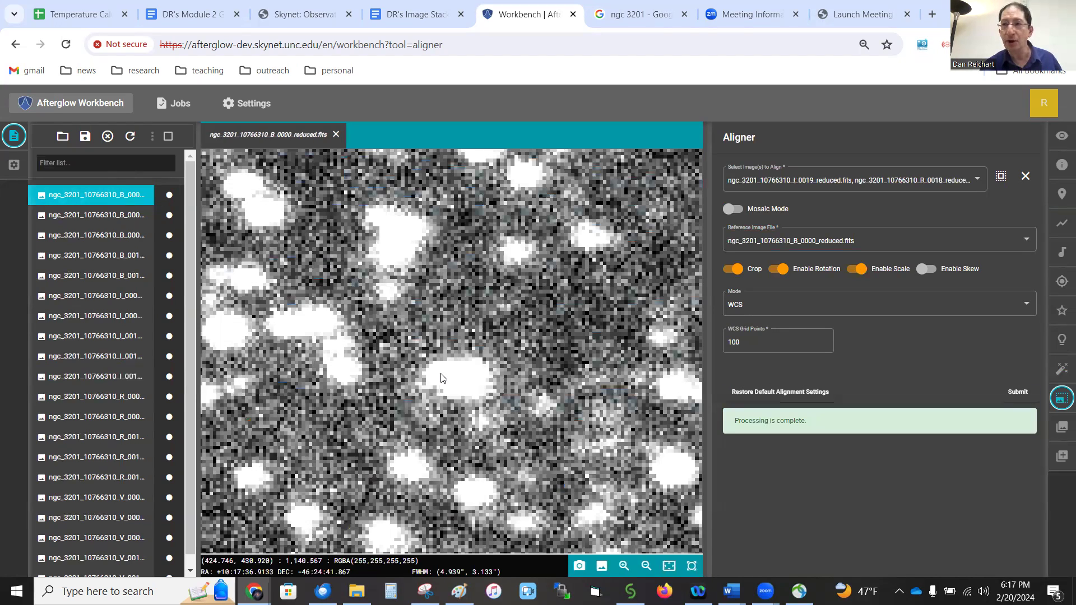
pyautogui.scroll(1, 440, 379)
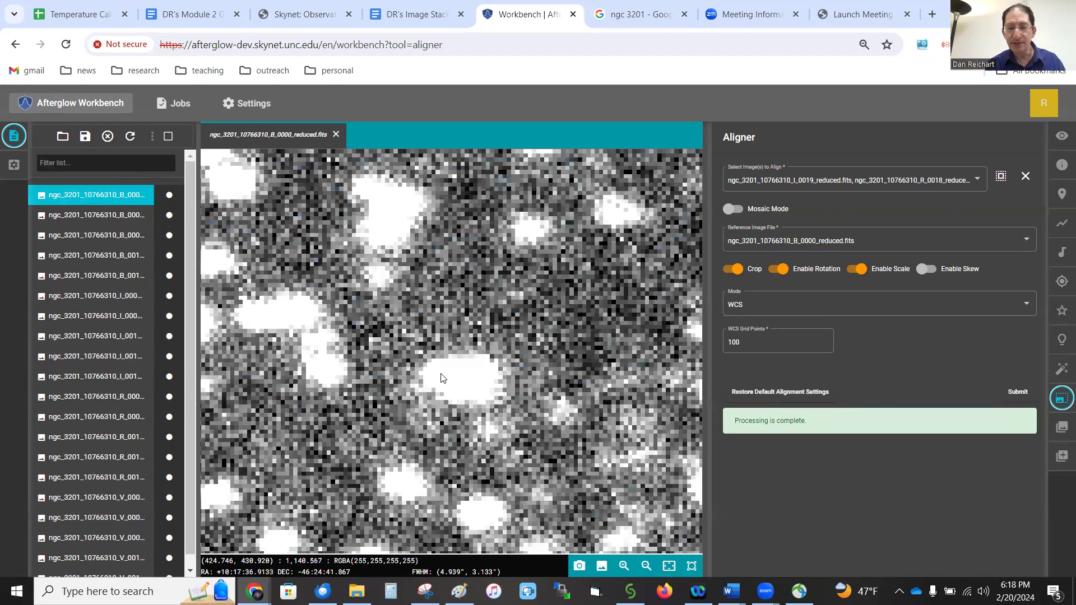
pyautogui.press('Down')
pyautogui.press('Down')
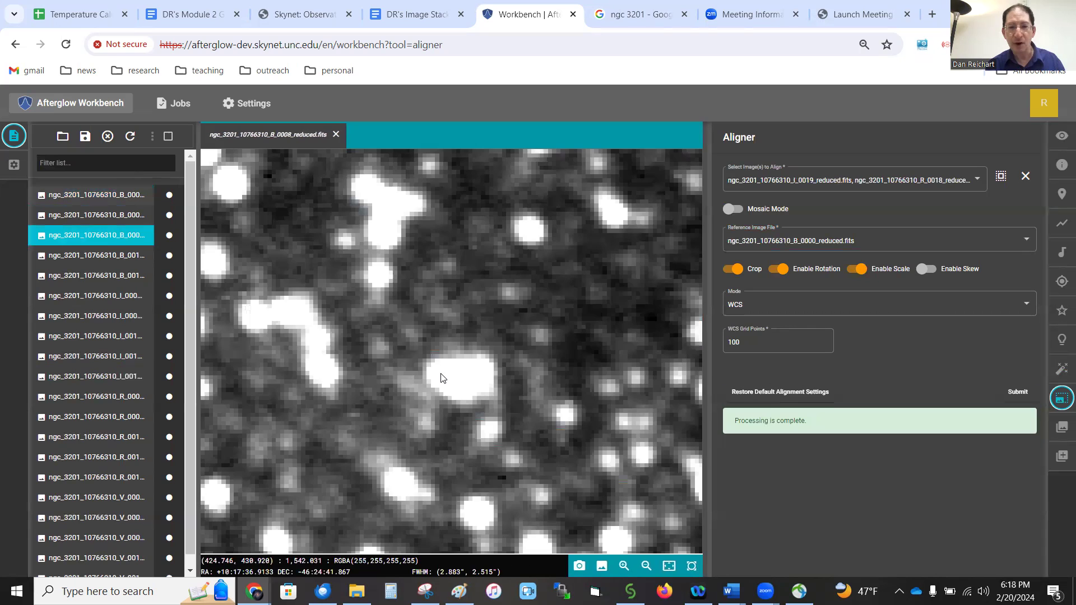
pyautogui.press('Down')
pyautogui.press('Down')
pyautogui.press('Down')
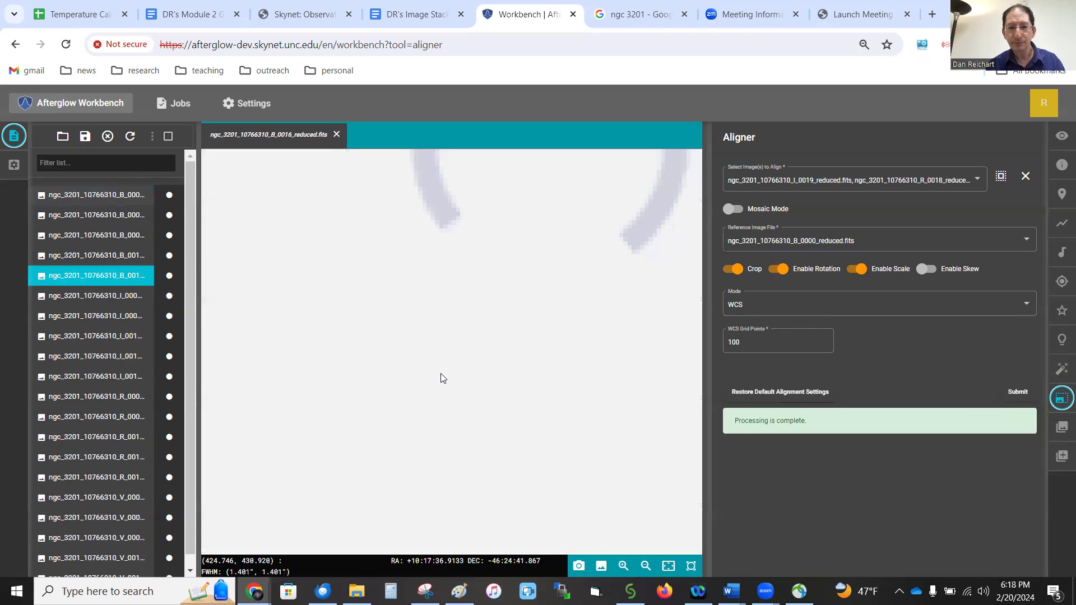
pyautogui.press('Down')
pyautogui.press('Down')
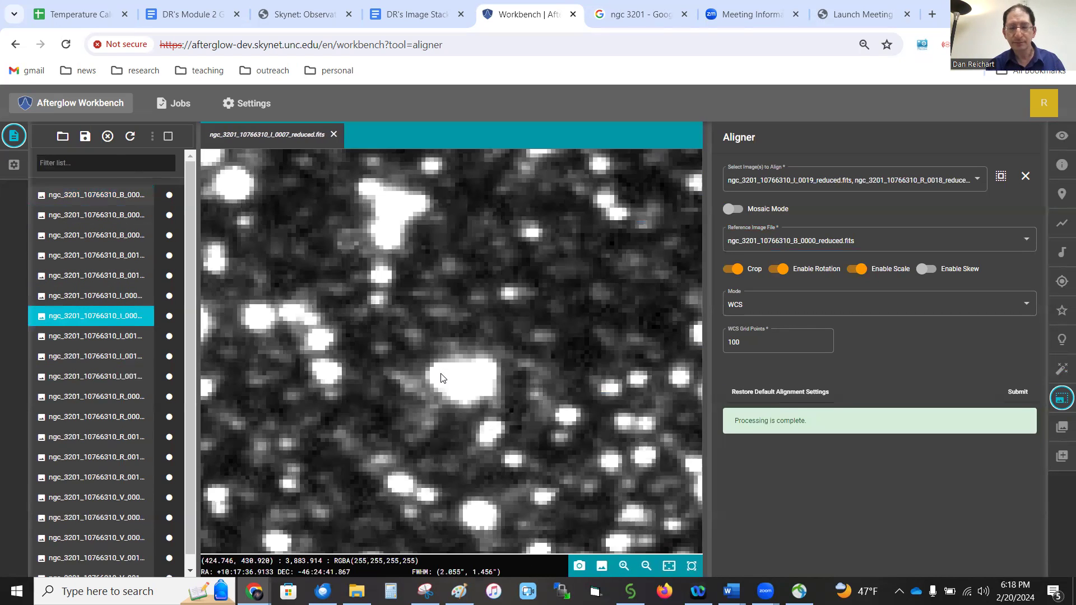
pyautogui.press('Down')
pyautogui.press('Down')
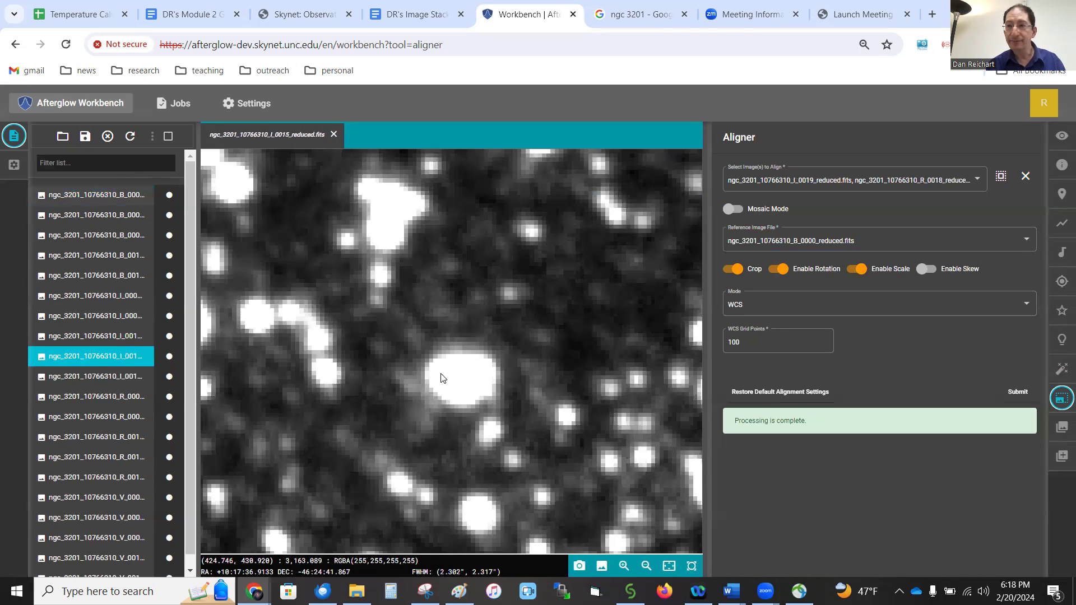
pyautogui.press('Down')
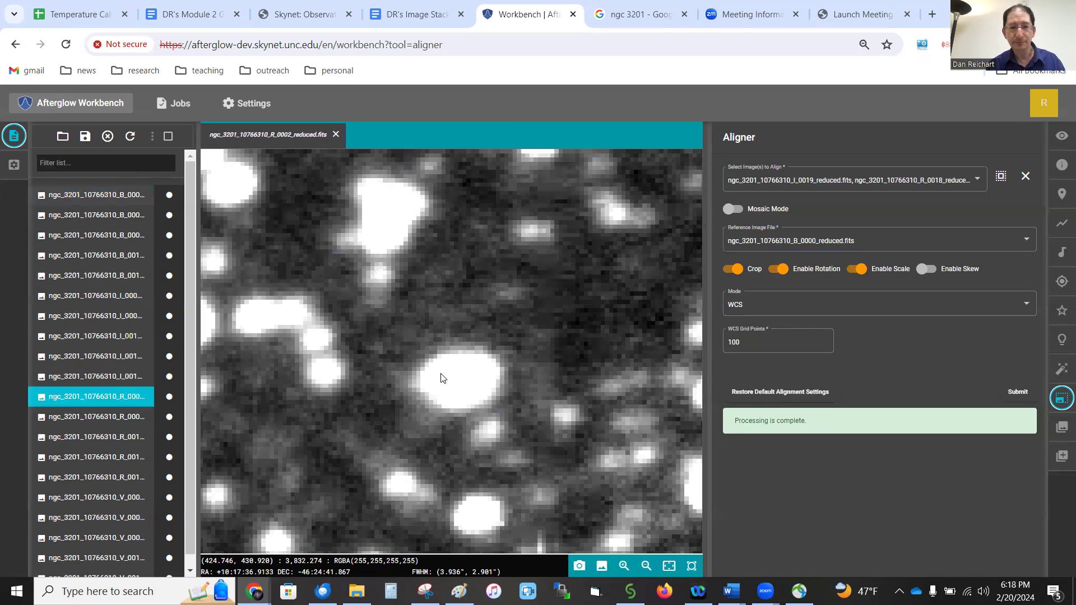
pyautogui.press('Down')
pyautogui.press('Down')
pyautogui.press('Down')
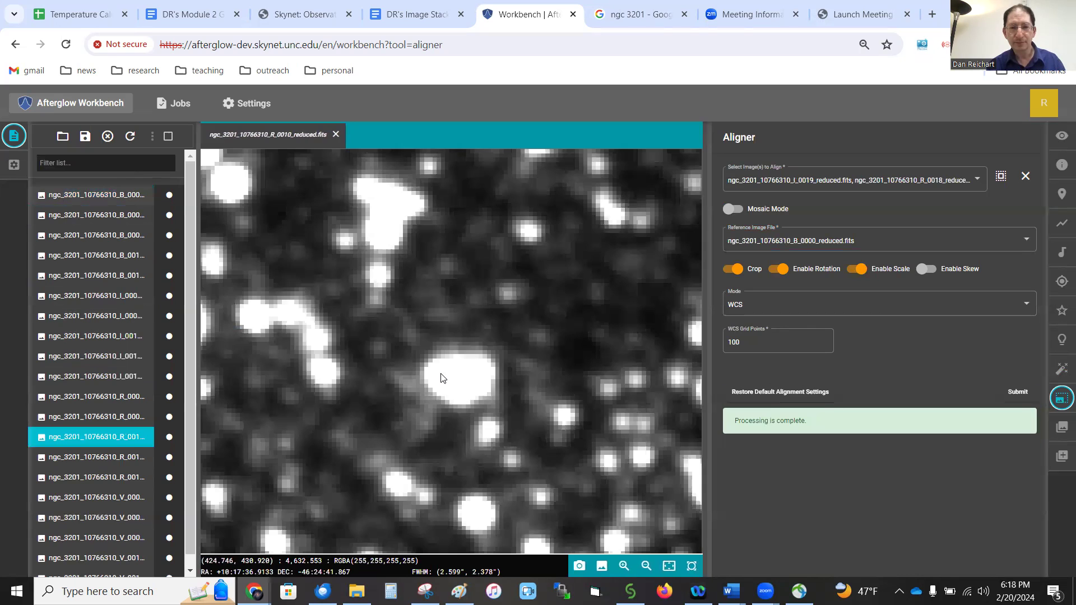
pyautogui.press('Down')
pyautogui.press('Down')
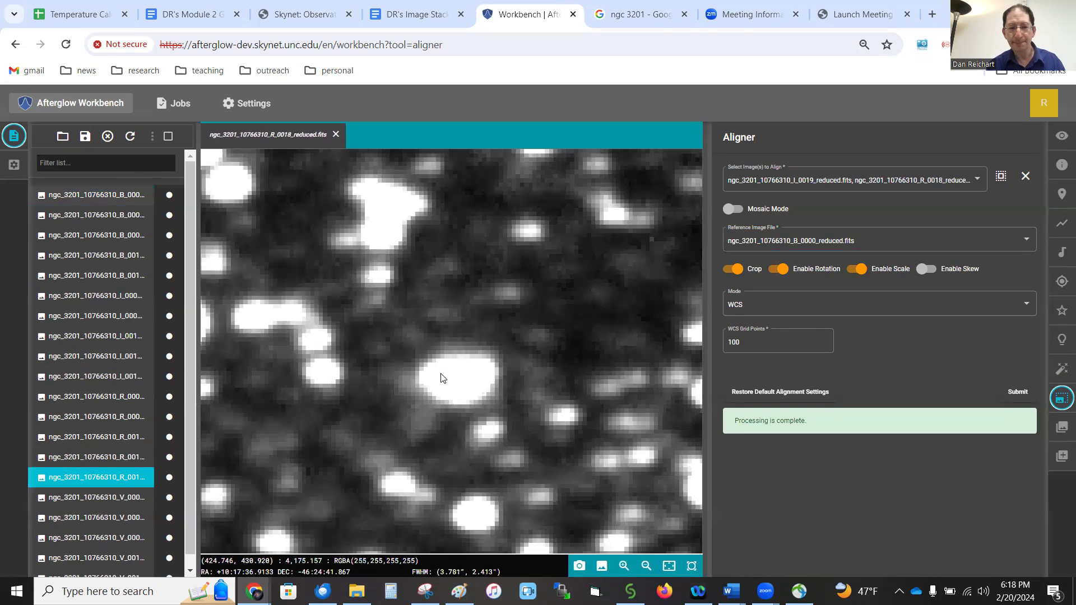
pyautogui.press('Down')
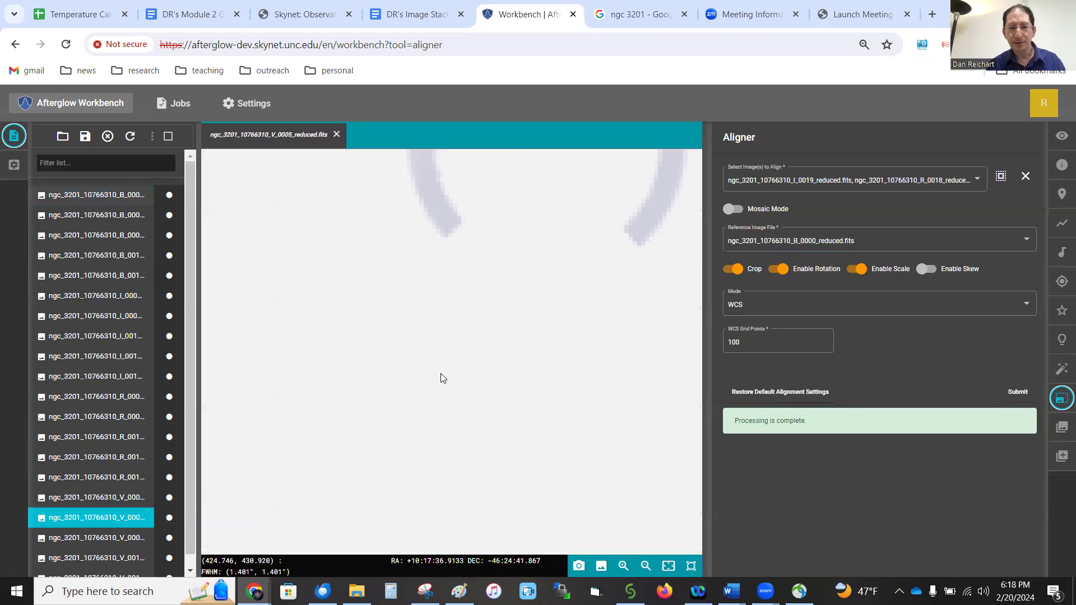
pyautogui.press('Down')
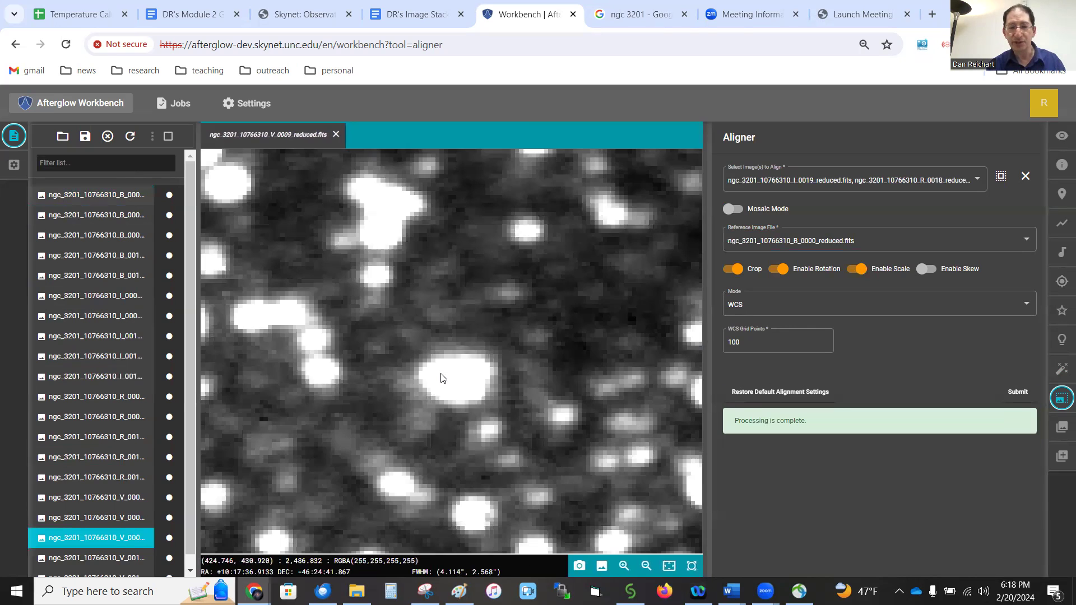
pyautogui.press('Down')
pyautogui.press('Down')
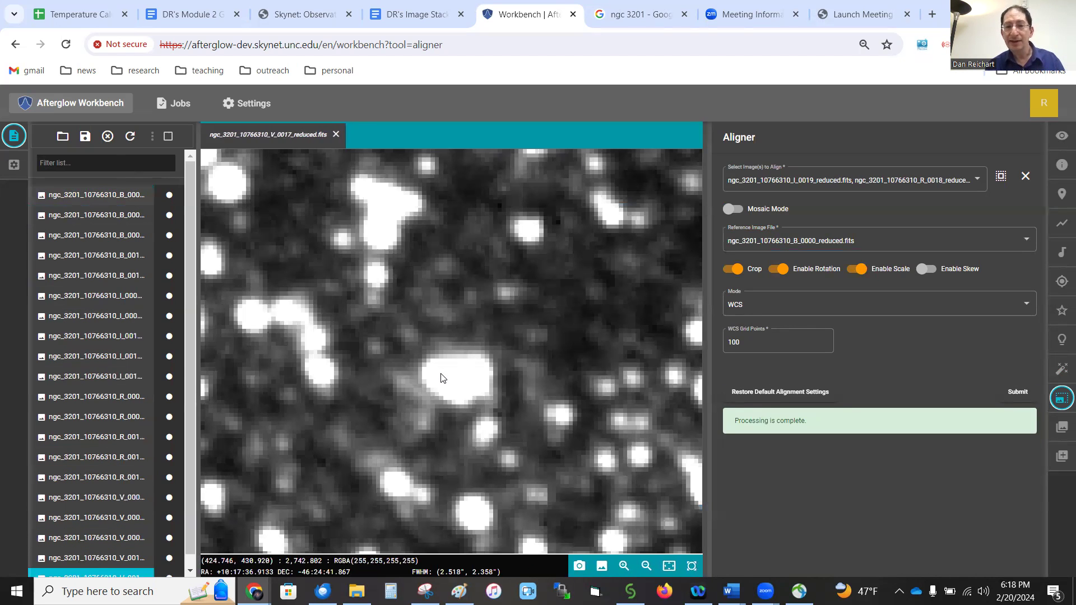
# Go back through the aligned V, R and I images up to ngc_3201_10766310_I_0003_reduced.fits, checking that the stars stay in place.
pyautogui.press('Up')
pyautogui.press('Up')
pyautogui.press('Up')
pyautogui.press('Up')
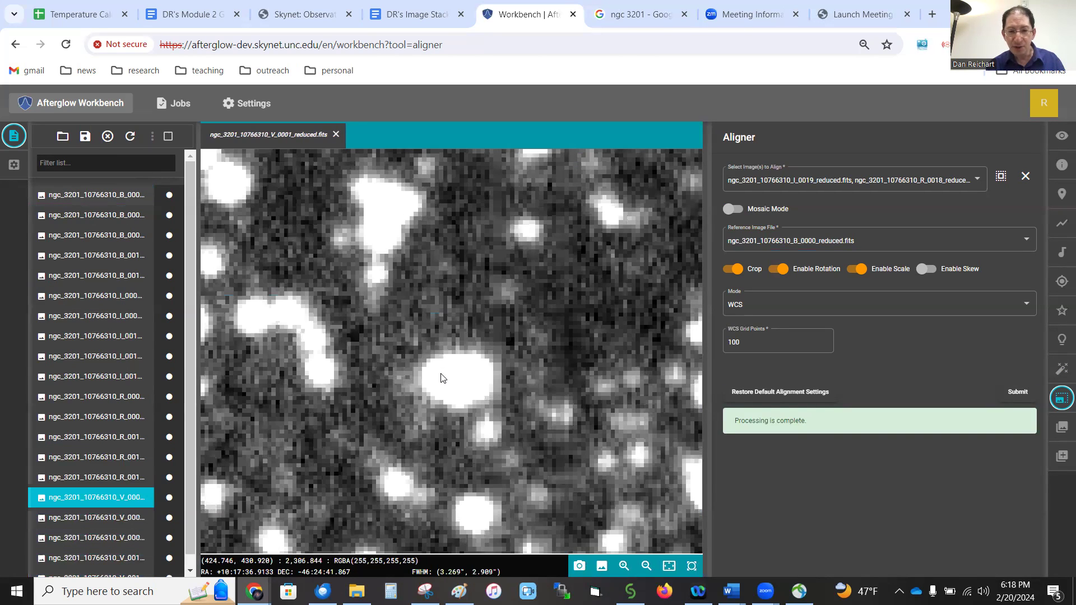
pyautogui.press('Up')
pyautogui.press('Up')
pyautogui.press('Up')
pyautogui.press('Up')
pyautogui.press('Up')
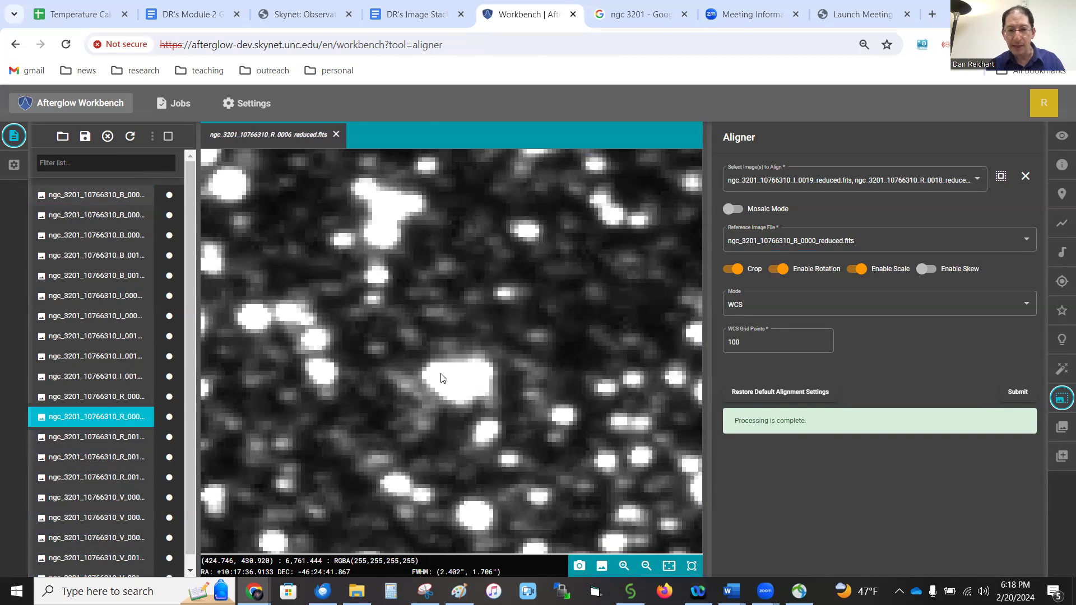
pyautogui.press('Up')
pyautogui.press('Up')
pyautogui.press('Up')
pyautogui.press('Up')
pyautogui.press('Up')
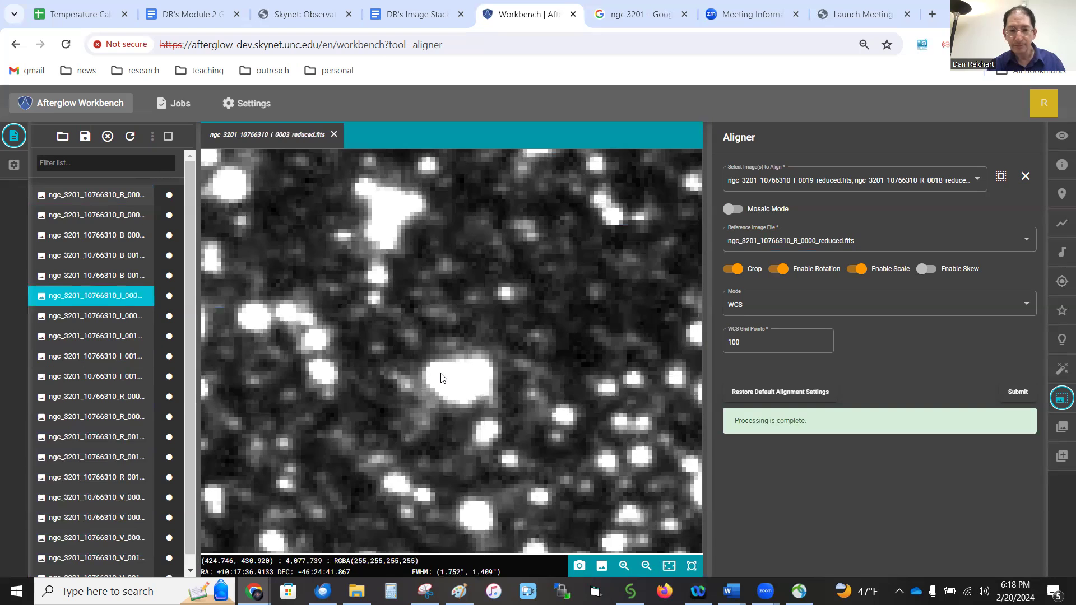
# Compare the star positions of ngc_3201_10766310_B_0016_reduced.fits and ngc_3201_10766310_I_0003_reduced.fits by alternating between the two images.
pyautogui.press('Up')
pyautogui.press('Down')
pyautogui.press('Up')
pyautogui.press('Down')
pyautogui.press('Up')
pyautogui.press('Down')
pyautogui.press('Up')
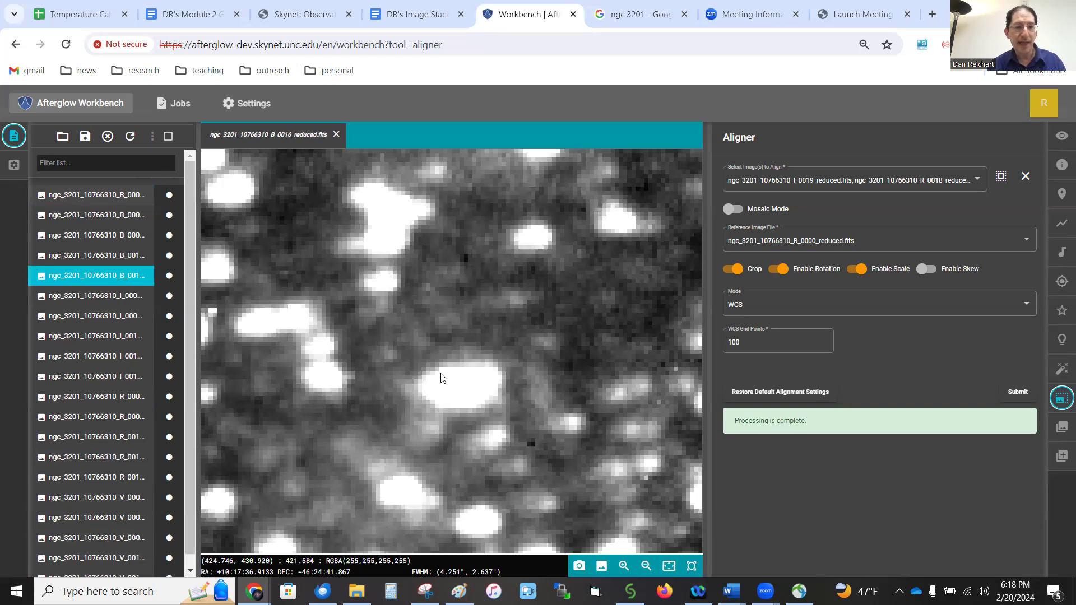
# Check the alignment of the other B images back to B_0000, and return to ngc_3201_10766310_B_0016_reduced.fits.
pyautogui.press('Up')
pyautogui.press('Up')
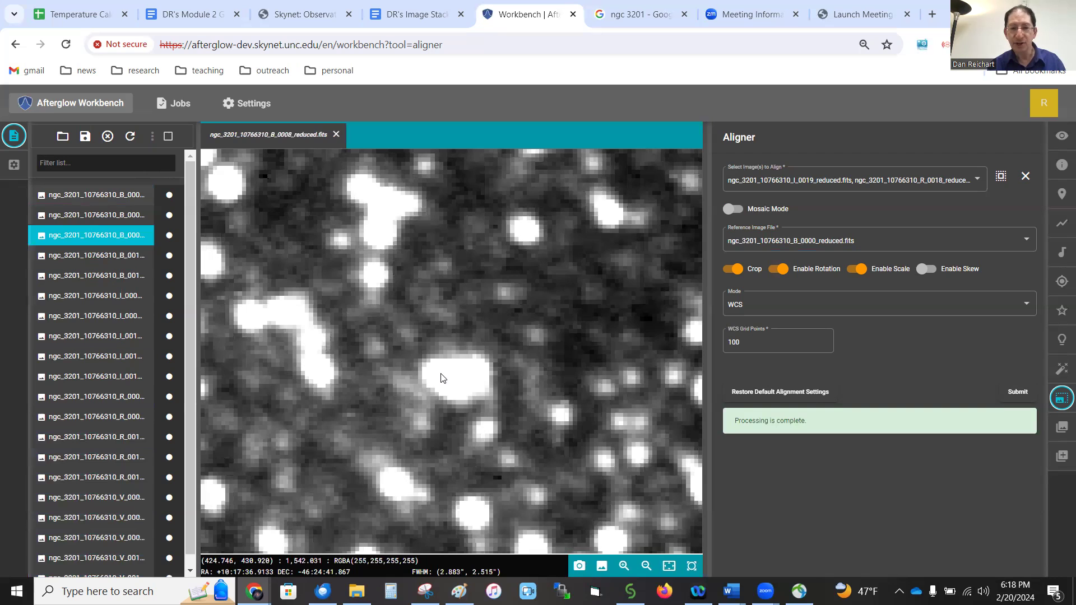
pyautogui.press('Up')
pyautogui.press('Up')
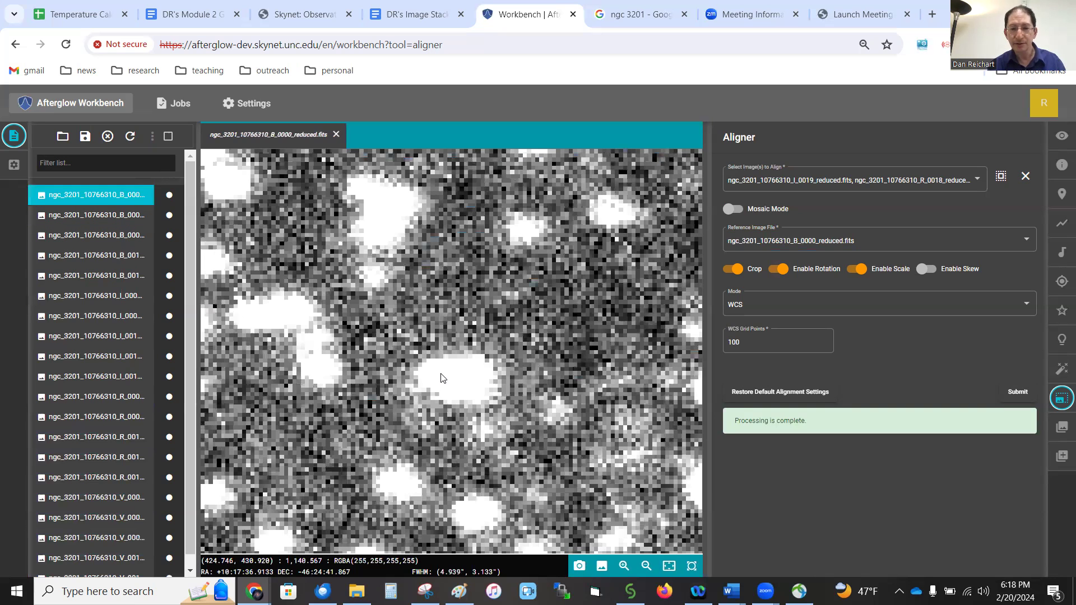
pyautogui.press('Down')
pyautogui.press('Down')
pyautogui.press('Down')
pyautogui.press('Down')
pyautogui.press('Down')
pyautogui.press('Up')
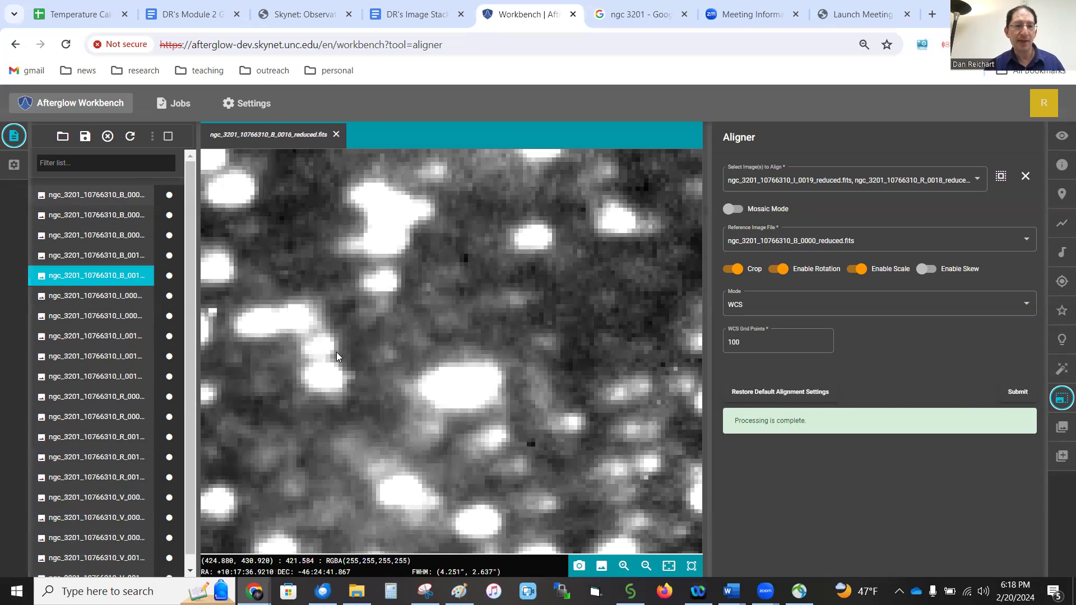
# Widen the file list and close ngc_3201_10766310_B_0016_reduced.fits, discarding its changes.
pyautogui.moveTo(198, 315); pyautogui.dragTo(215, 315)
pyautogui.moveTo(169, 276)
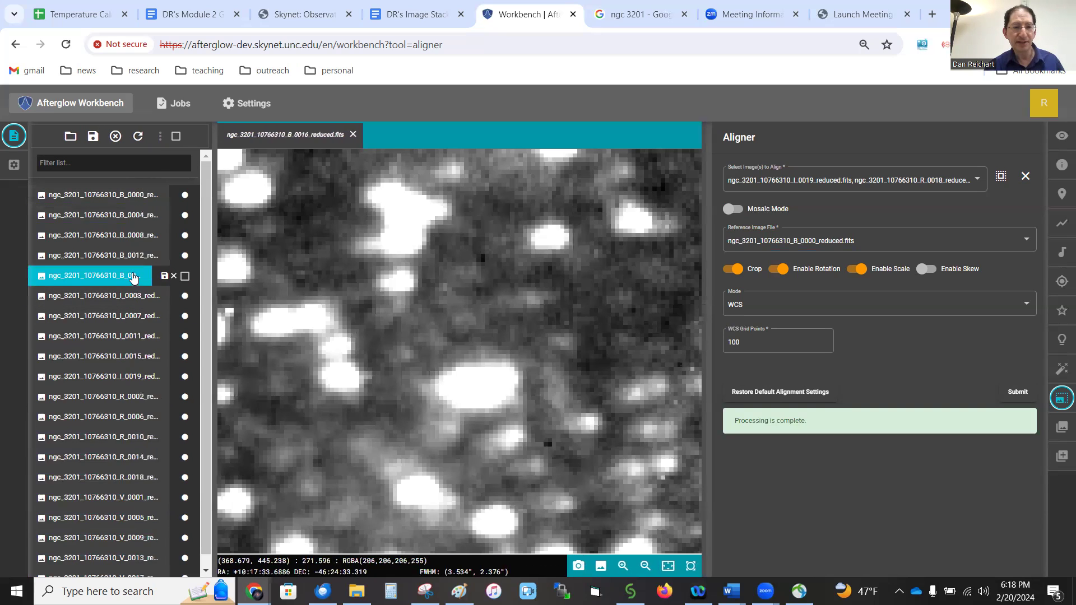
pyautogui.click(173, 278)
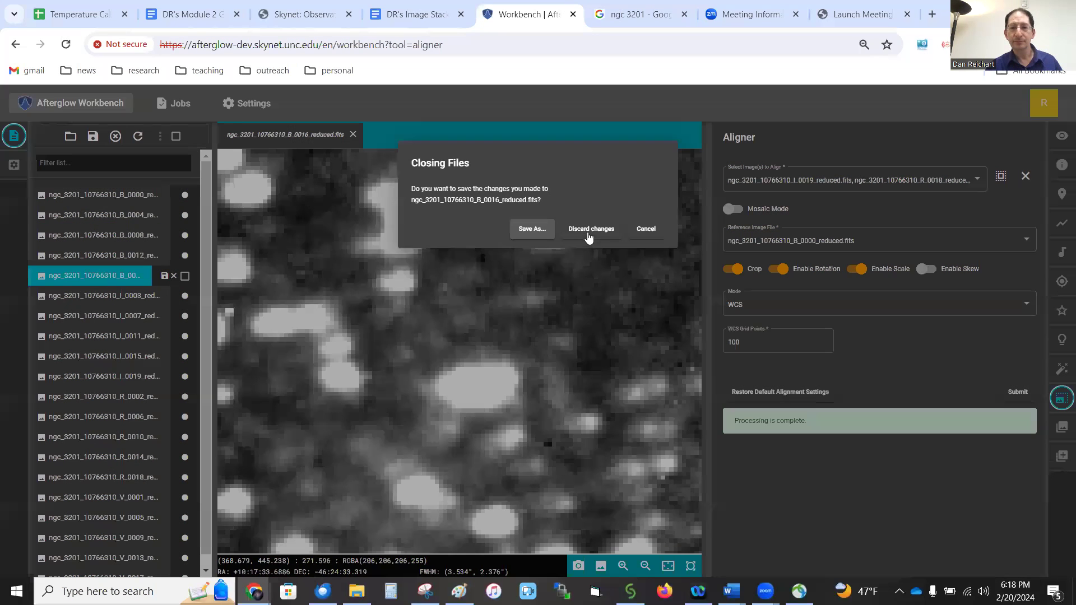
pyautogui.click(587, 234)
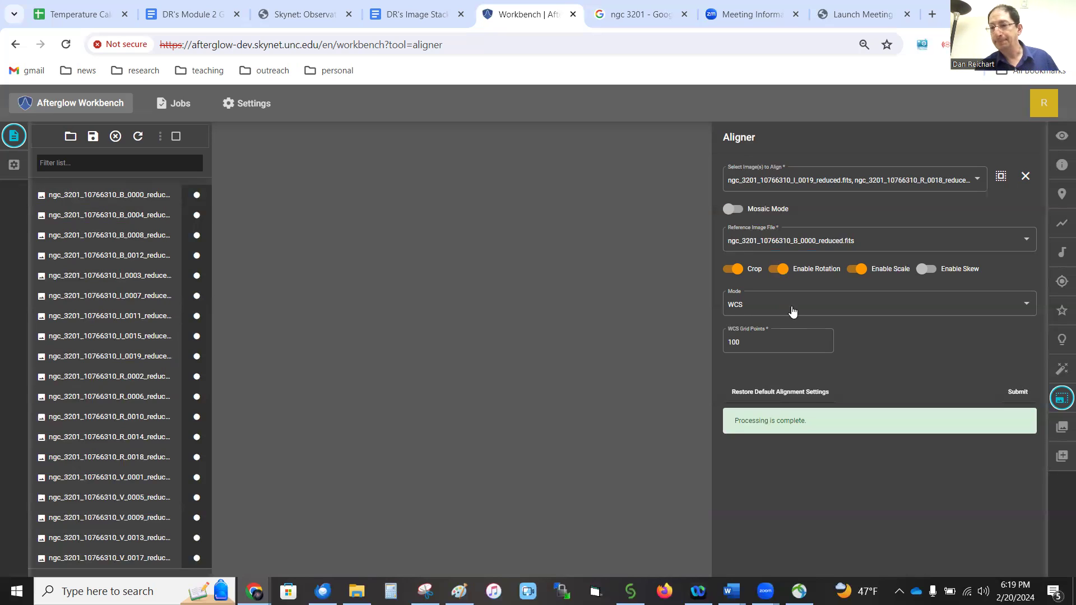
# Open the Stacker, filter the files by "_B_", select all the B images for stacking and review the selection.
pyautogui.click(1062, 427)
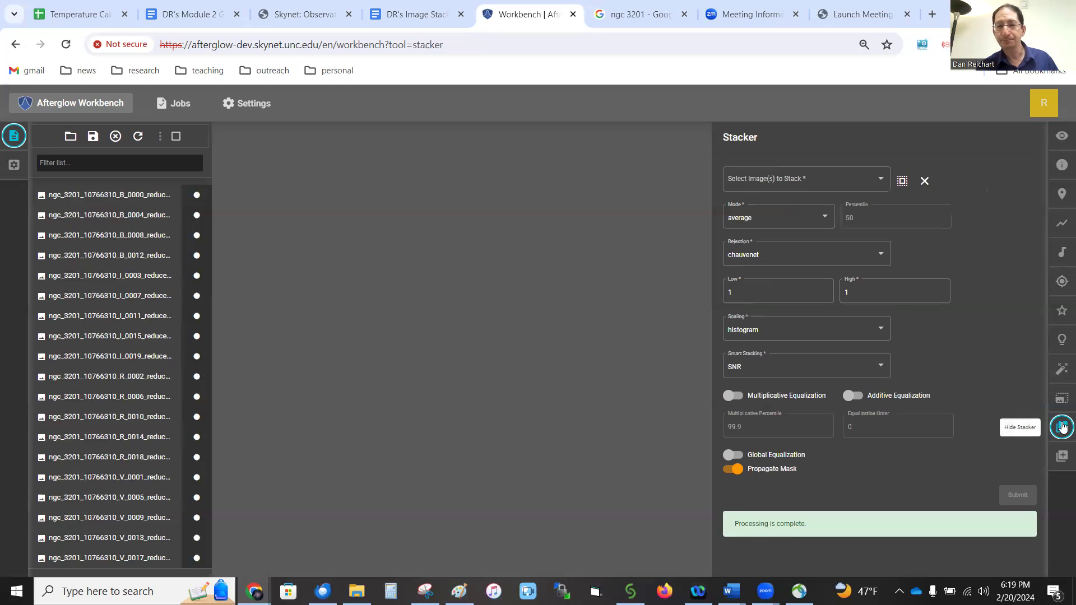
pyautogui.click(172, 163)
pyautogui.write('_B_')
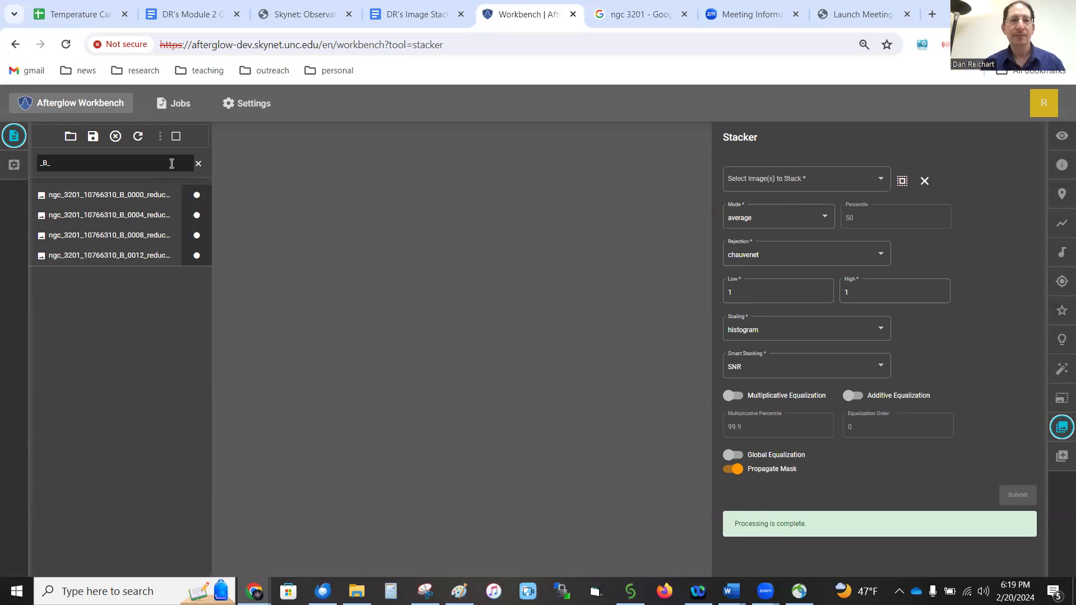
pyautogui.click(903, 181)
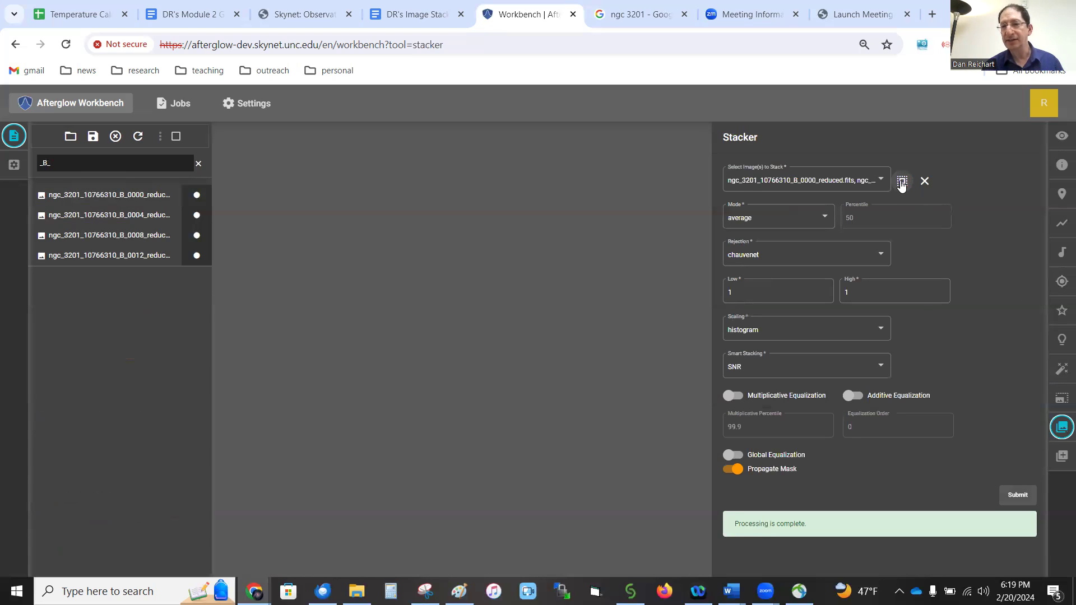
pyautogui.click(880, 182)
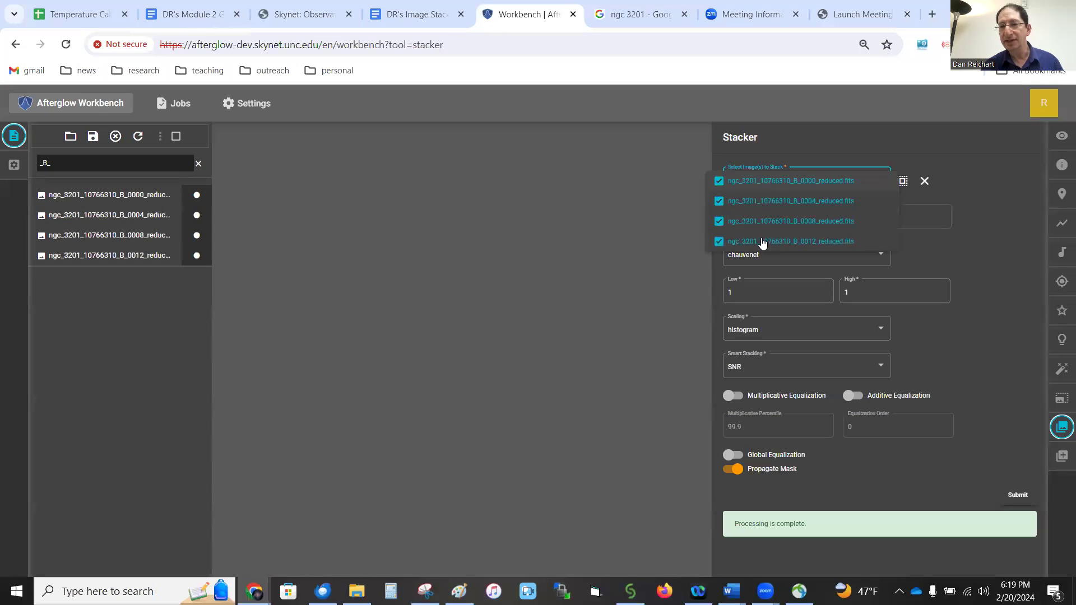
# Close the image selection and review the Stacker's Rejection, Low, High and Scaling settings.
pyautogui.click(1019, 178)
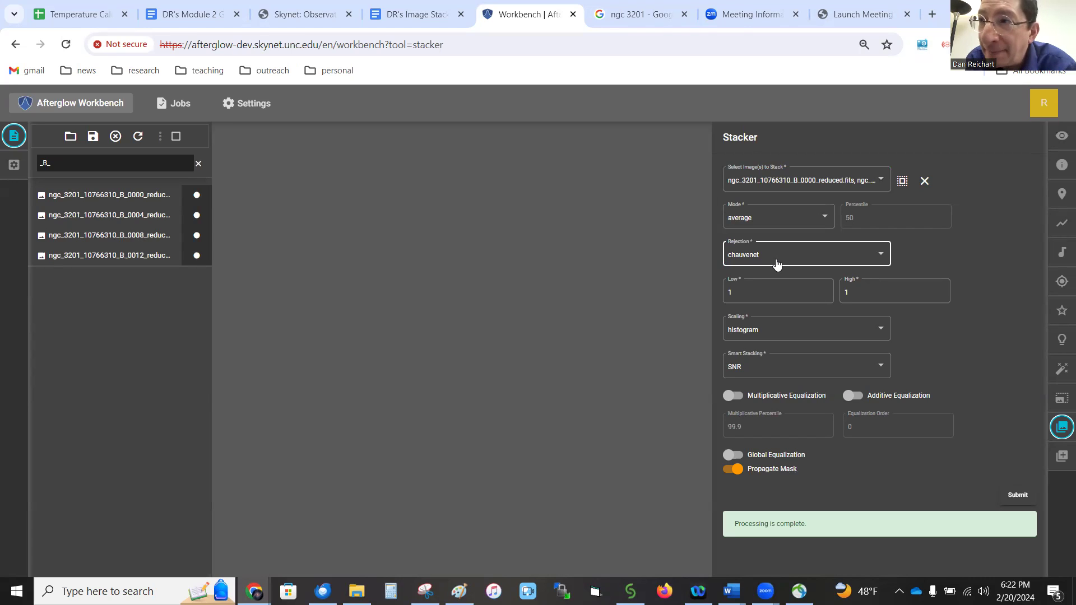
pyautogui.click(732, 291)
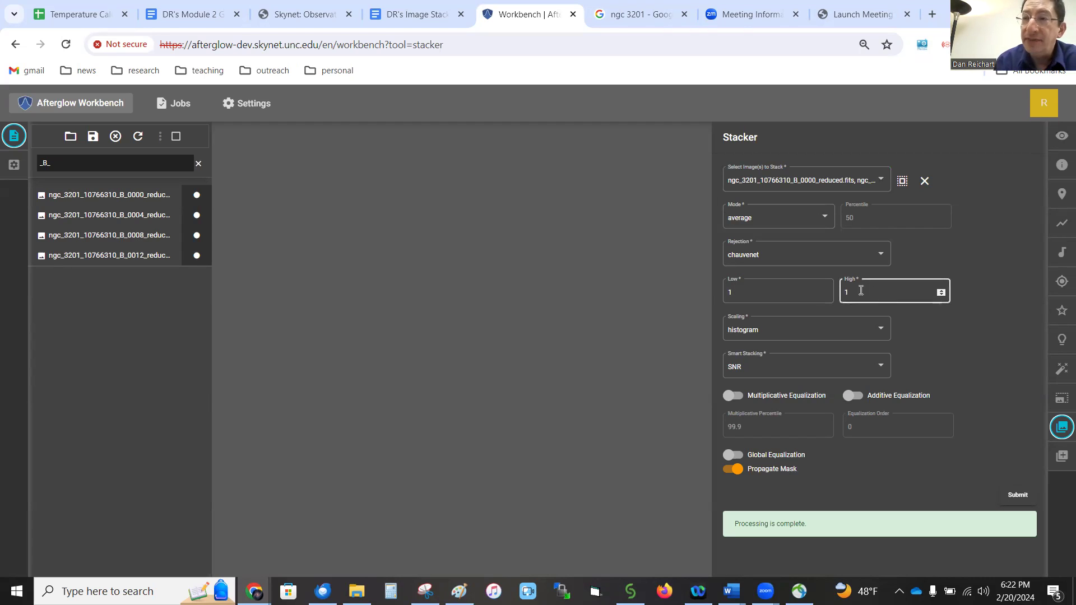
pyautogui.click(819, 296)
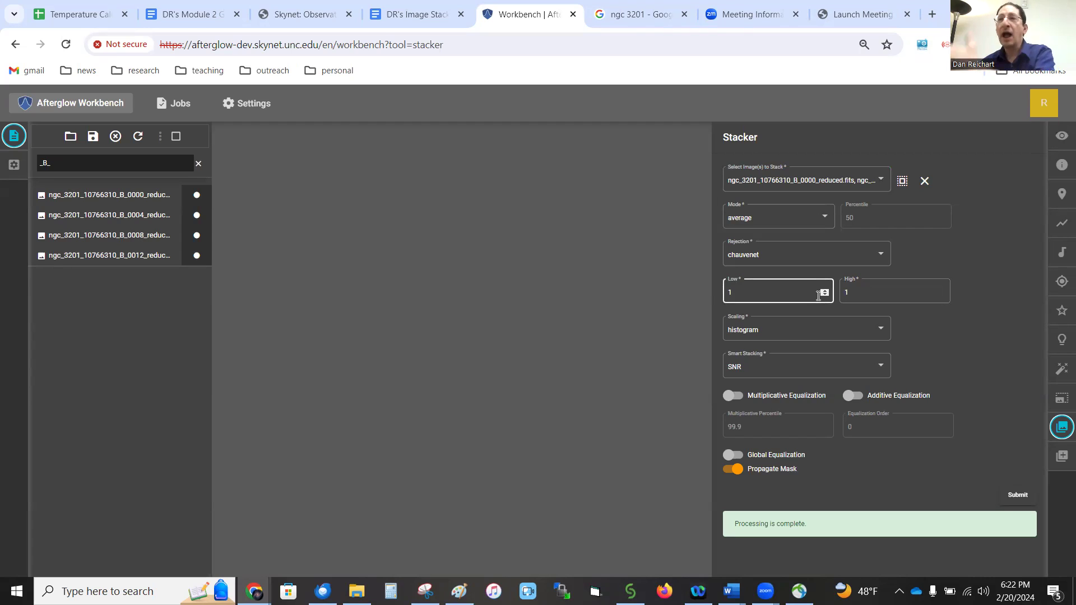
pyautogui.click(754, 330)
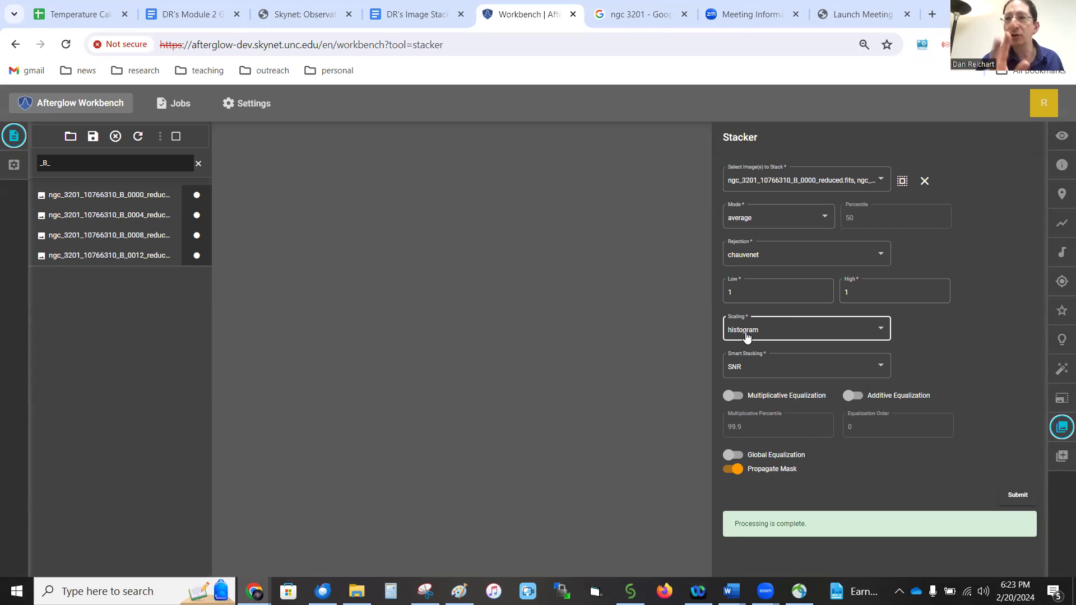
# Switch to DR's Image Stacking Guide and examine the side-by-side star field images in the Stacking Your Images section.
pyautogui.click(418, 14)
pyautogui.scroll(-8, 466, 293)
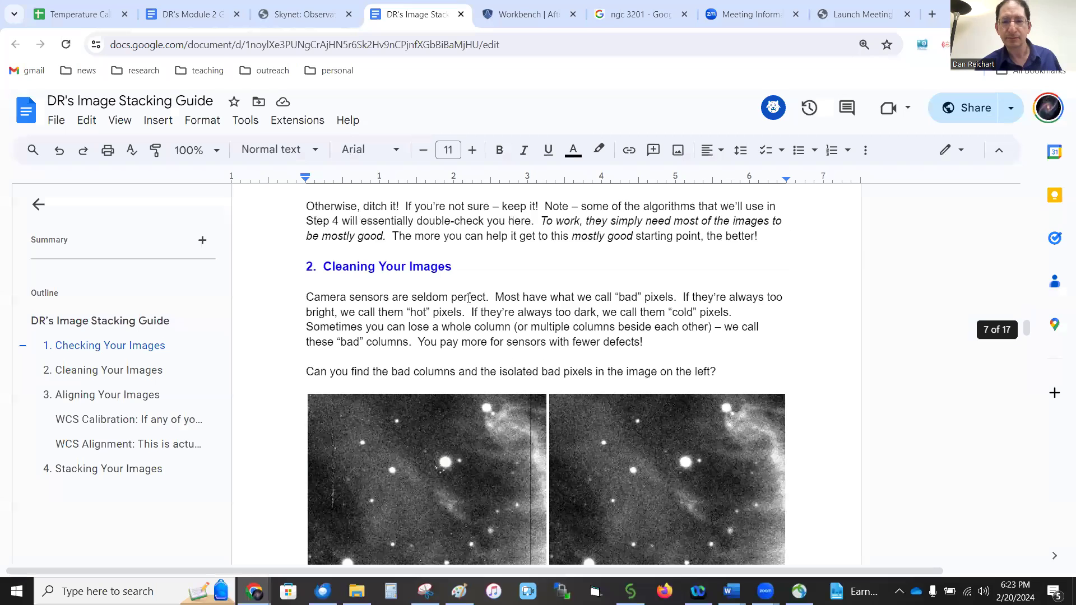
pyautogui.scroll(-20, 468, 297)
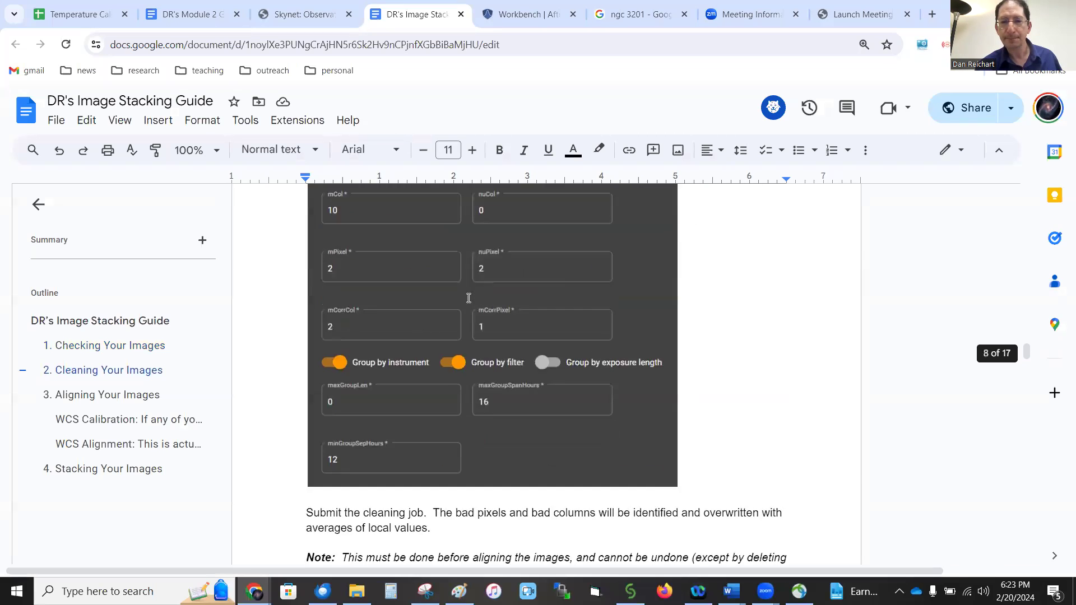
pyautogui.scroll(-20, 469, 298)
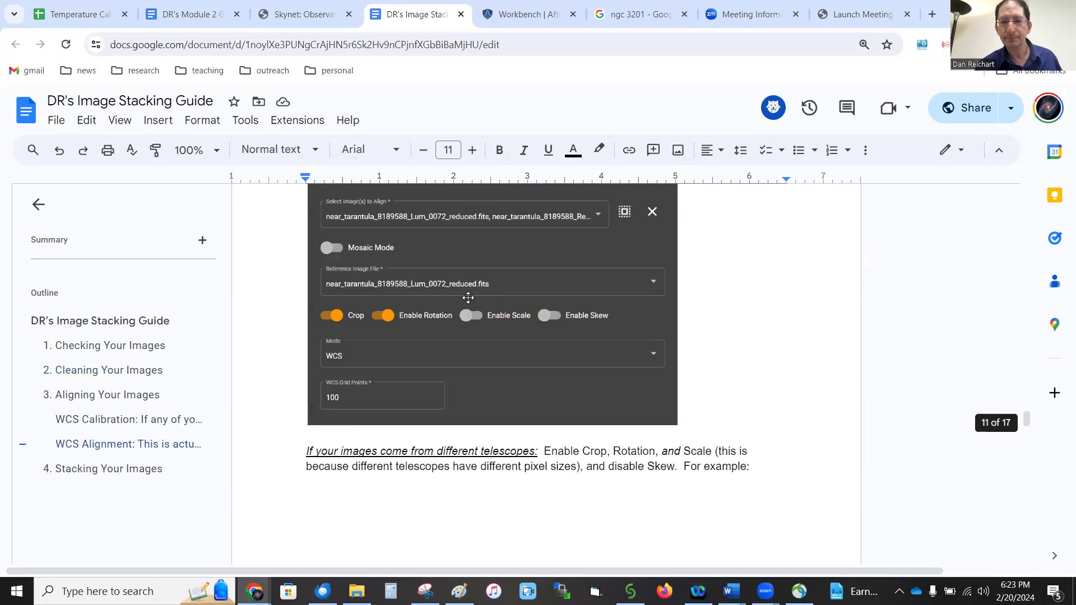
pyautogui.scroll(-20, 469, 298)
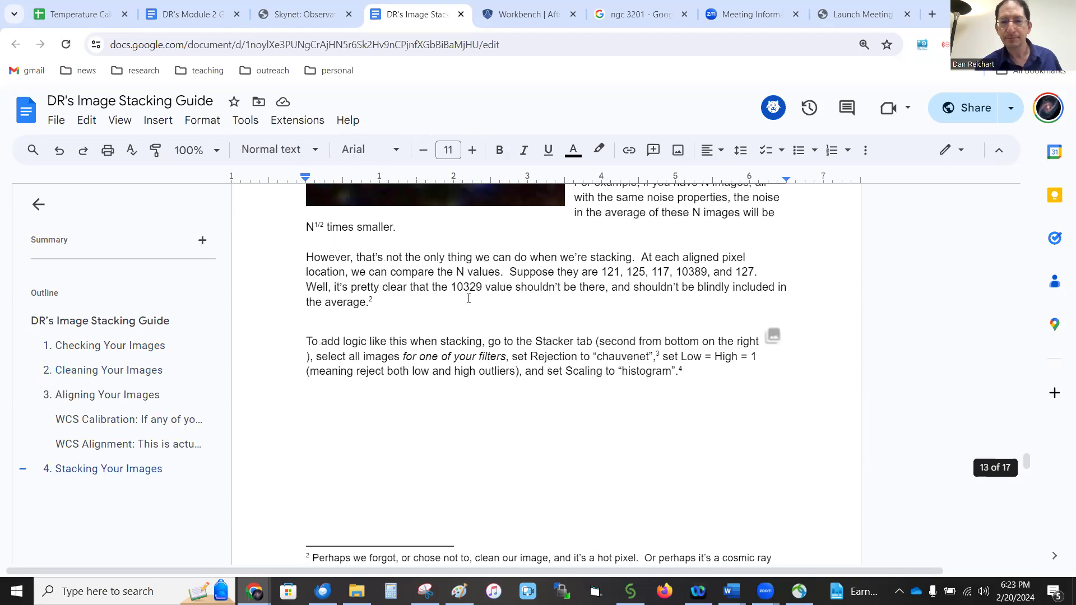
pyautogui.scroll(-6, 468, 298)
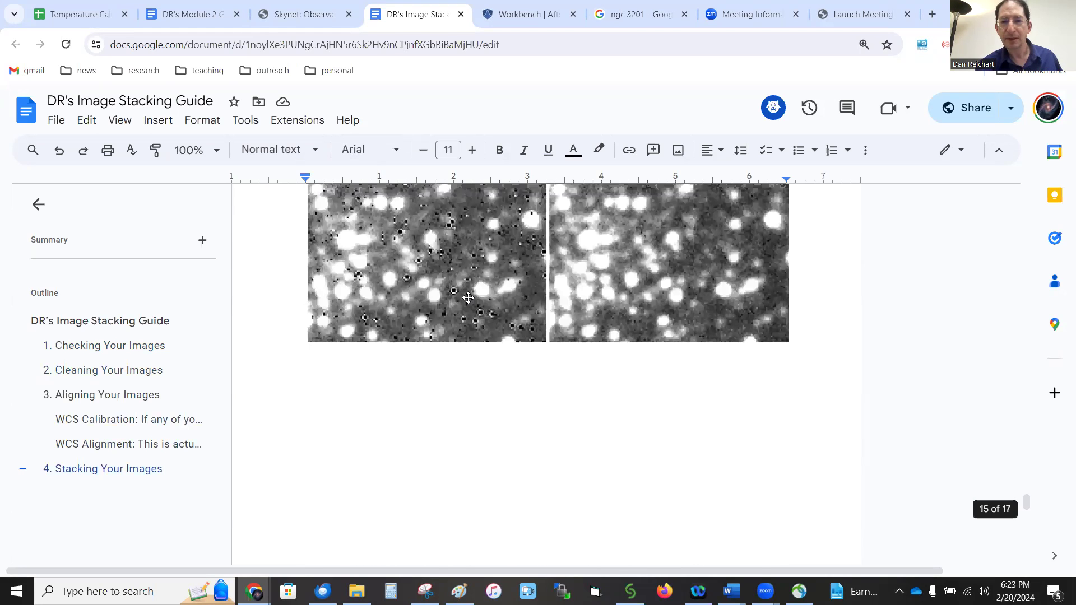
pyautogui.scroll(1, 468, 298)
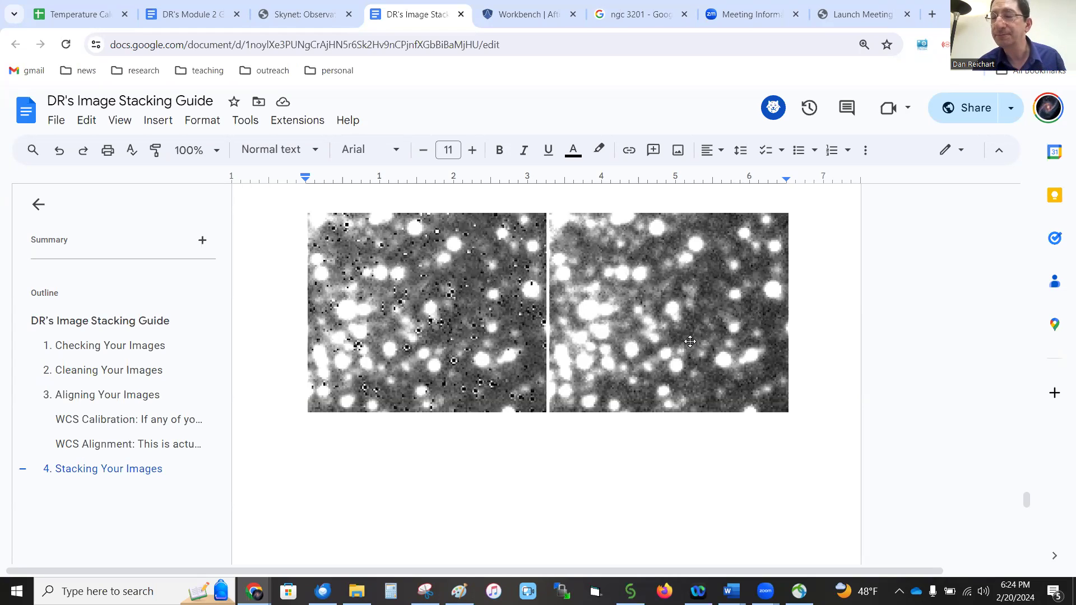
# Read the guide's explanation of Chauvenet rejection and SNR smart stacking, and compare its example cluster stacks.
pyautogui.scroll(-5, 690, 342)
pyautogui.scroll(-5, 688, 339)
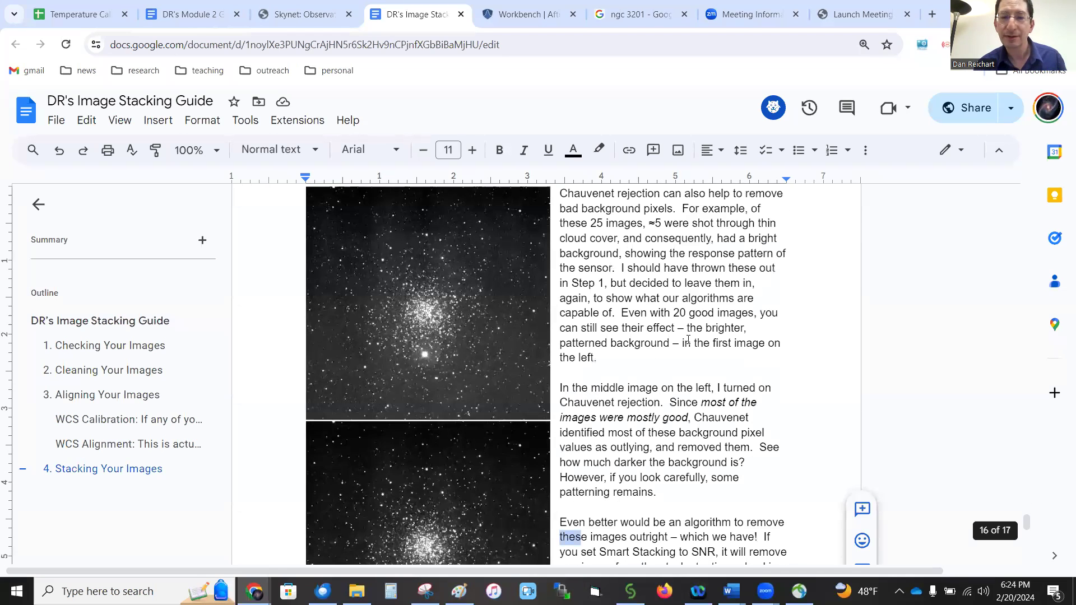
pyautogui.scroll(1, 411, 391)
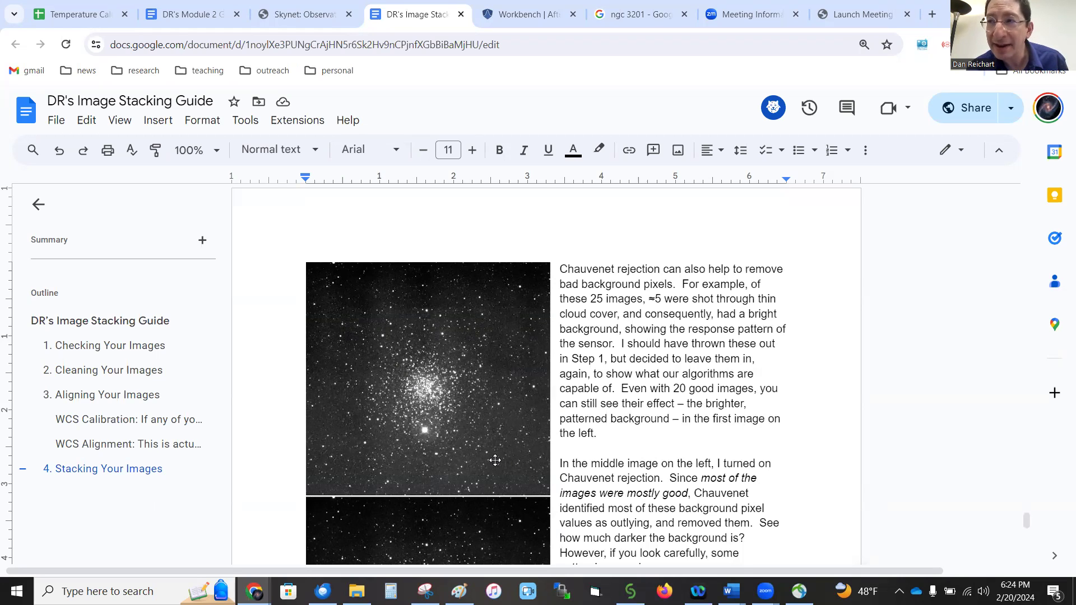
pyautogui.scroll(-5, 488, 433)
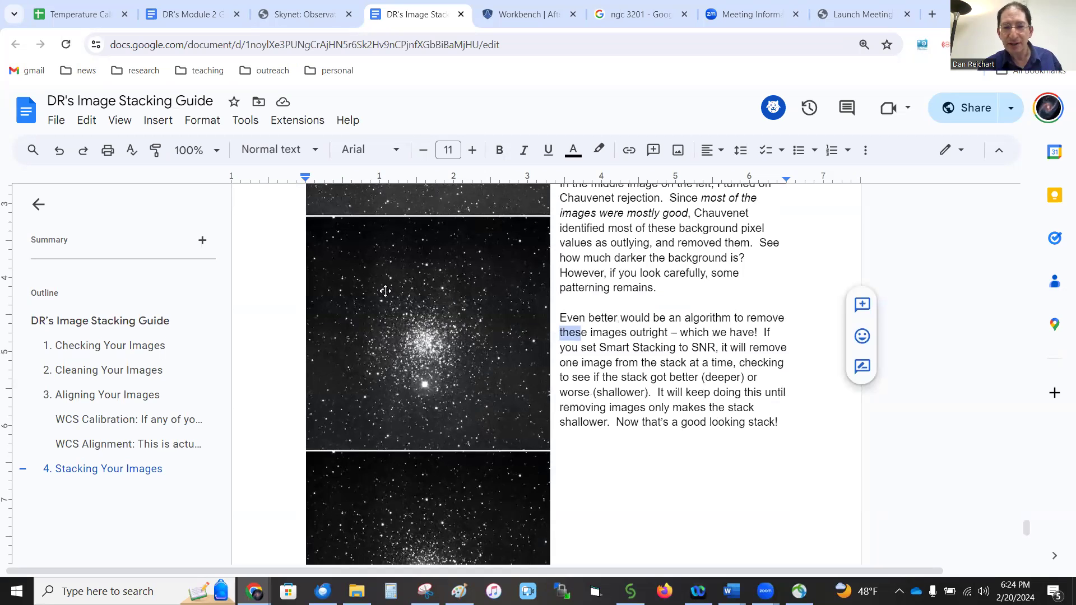
pyautogui.scroll(4, 385, 290)
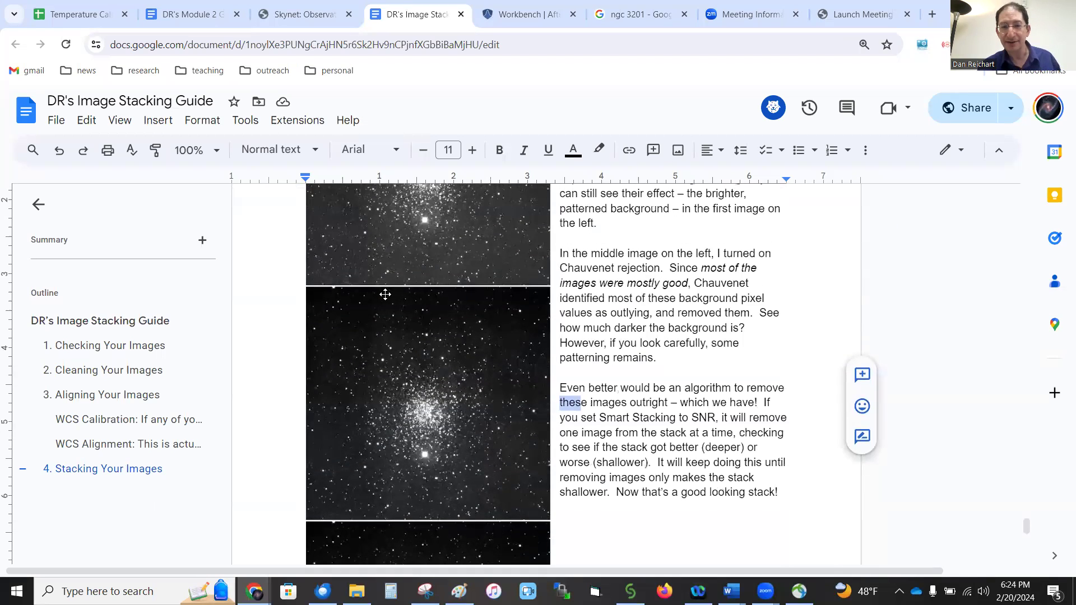
pyautogui.scroll(-3, 458, 296)
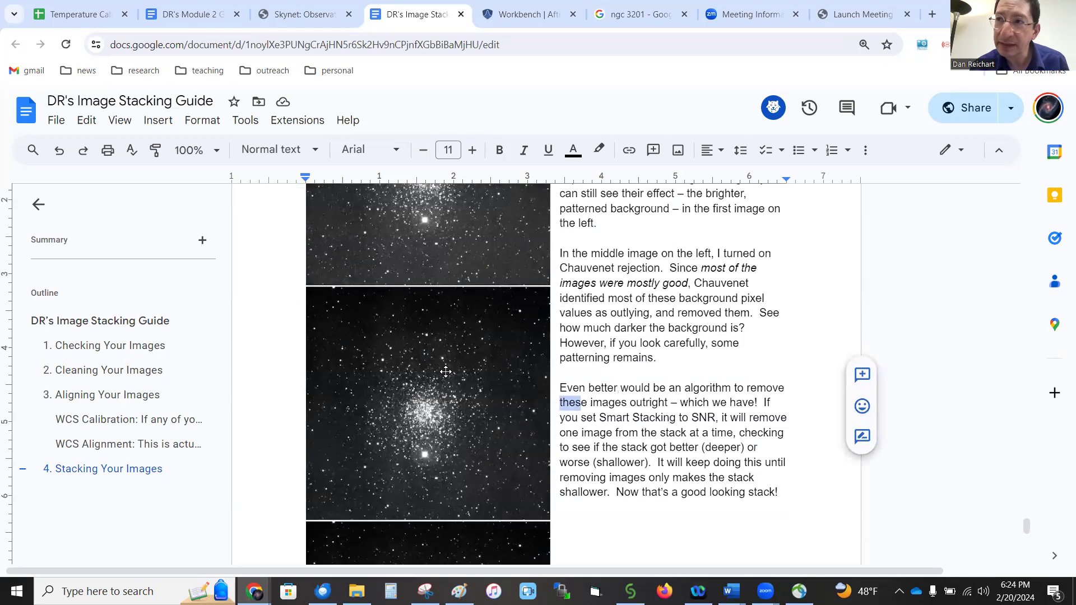
pyautogui.scroll(3, 446, 371)
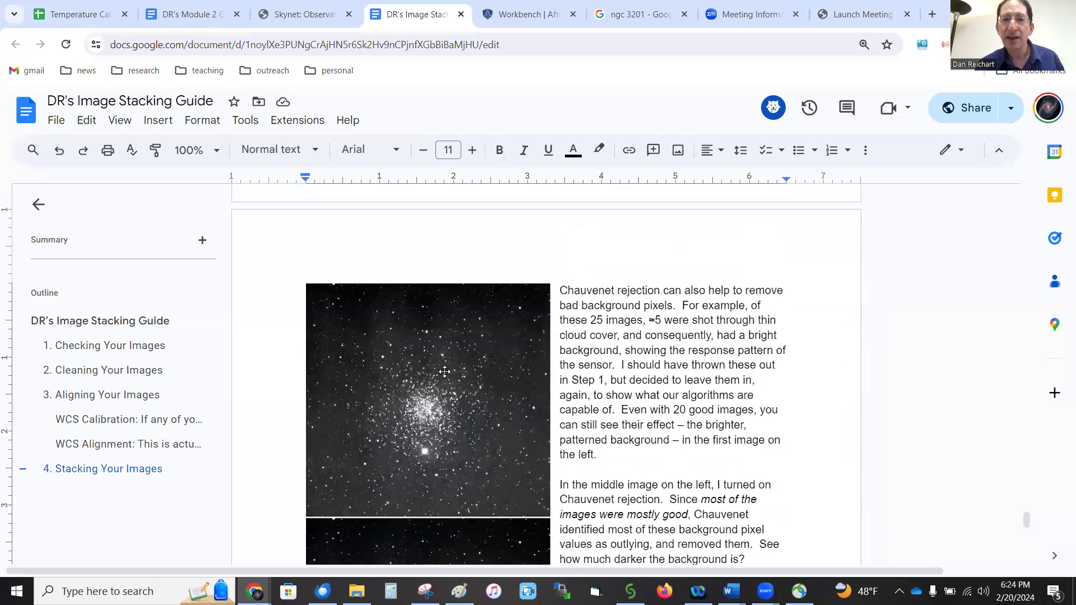
pyautogui.scroll(-10, 445, 373)
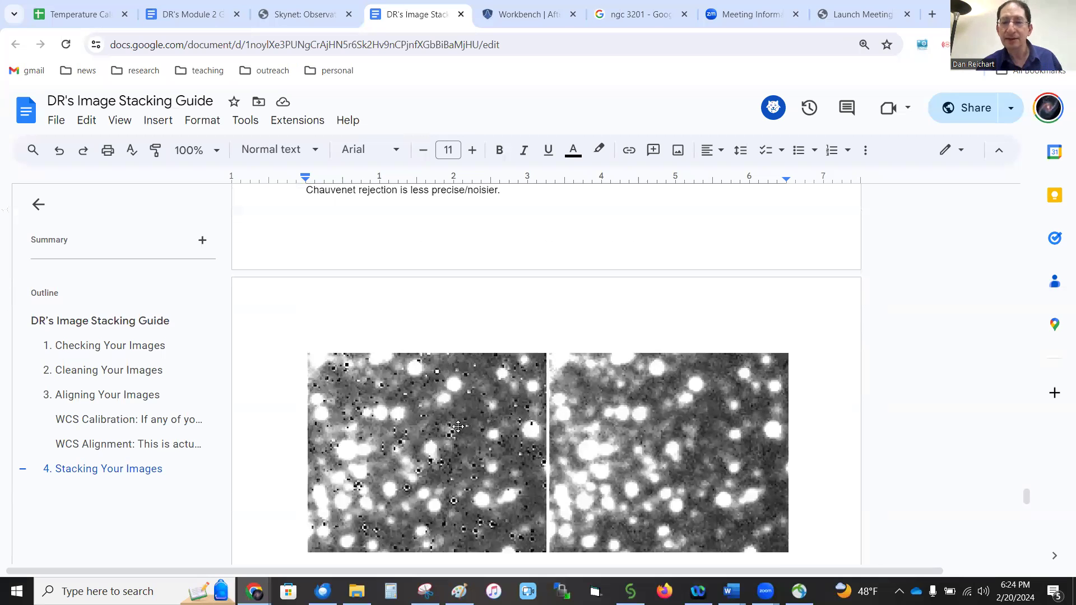
pyautogui.scroll(-1, 457, 424)
pyautogui.scroll(10, 457, 424)
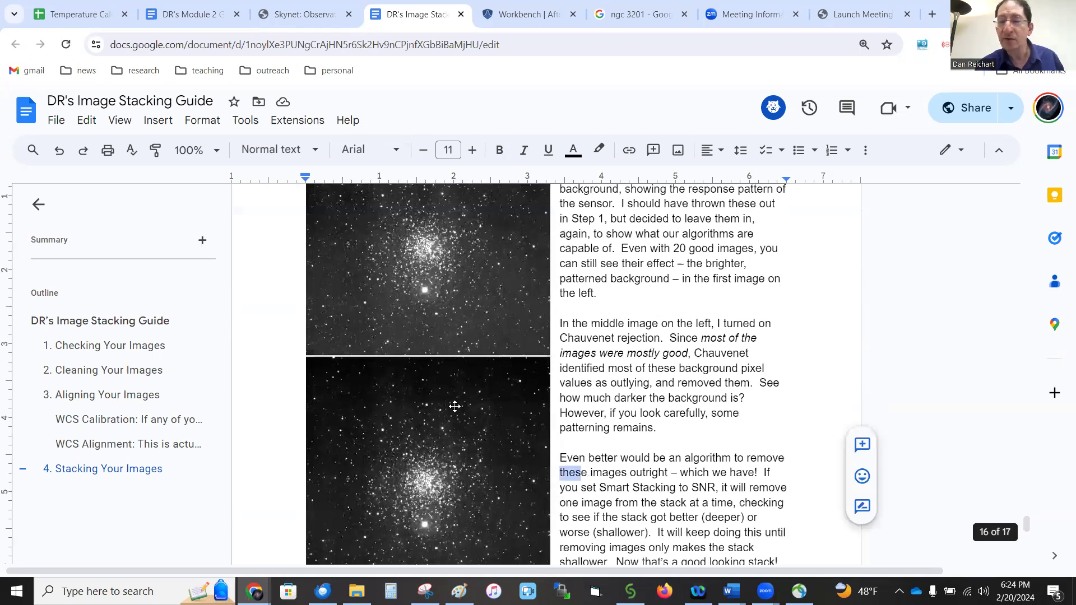
pyautogui.scroll(-1, 455, 407)
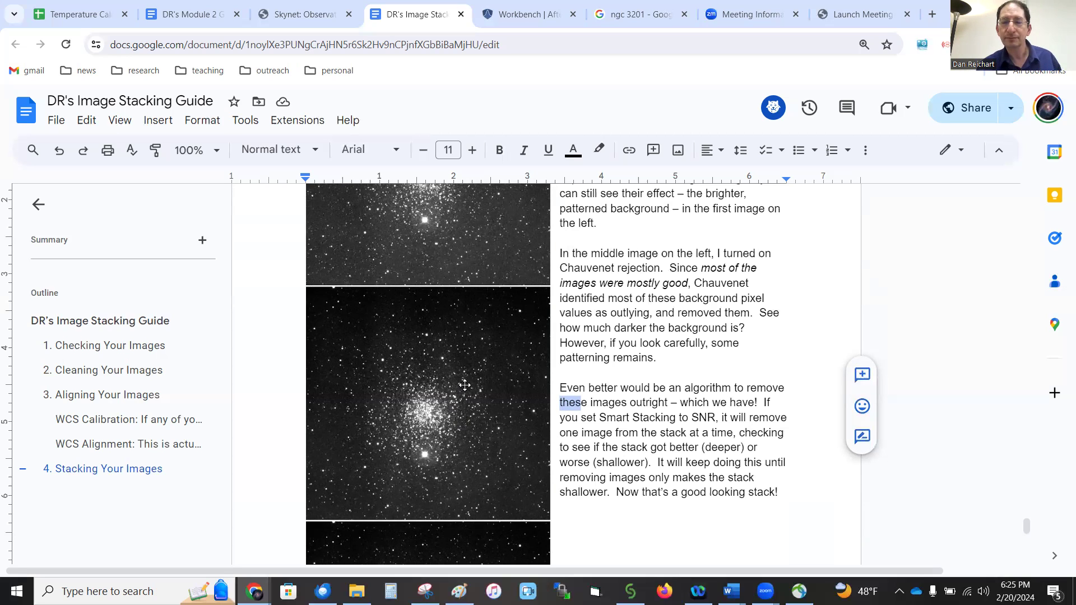
# Check the Stacker's Smart Stacking setting in Afterglow Workbench and return to the guide to compare its three example cluster stacks.
pyautogui.click(529, 12)
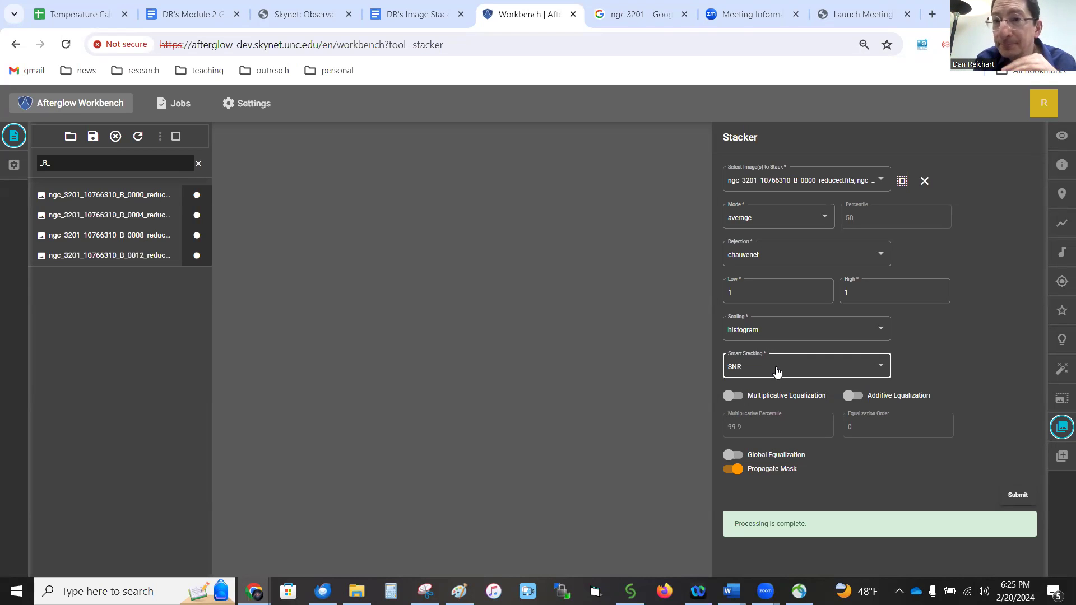
pyautogui.click(405, 15)
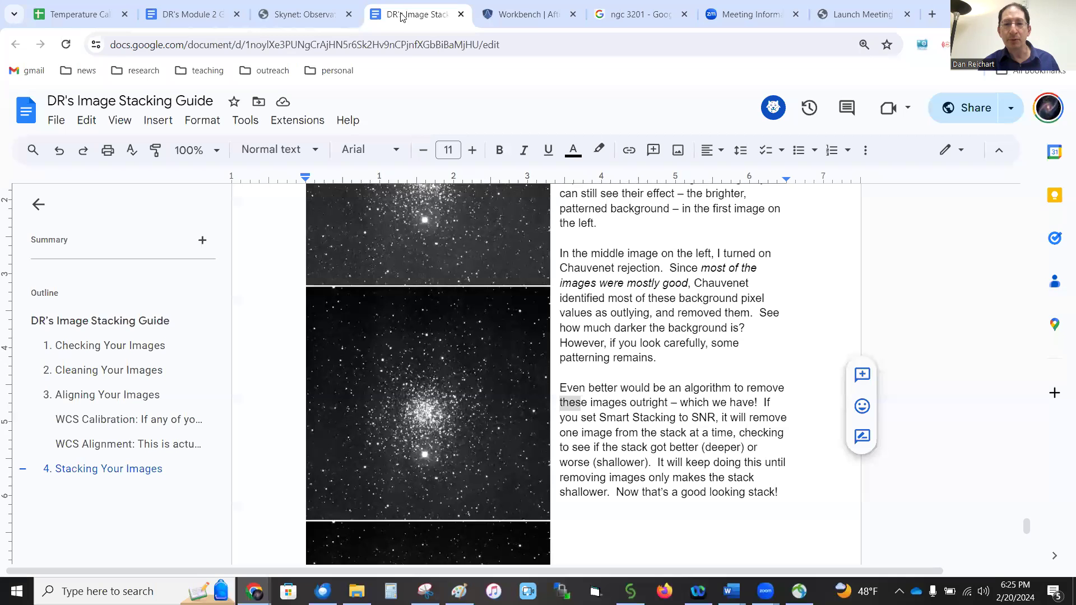
pyautogui.scroll(-5, 425, 396)
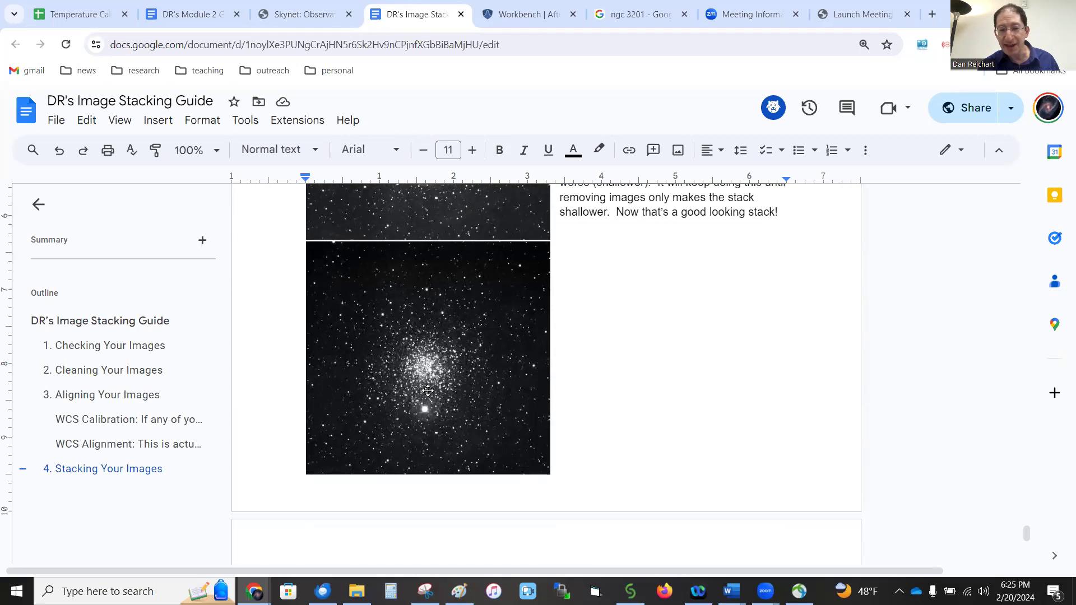
pyautogui.scroll(3, 426, 401)
pyautogui.scroll(5, 425, 401)
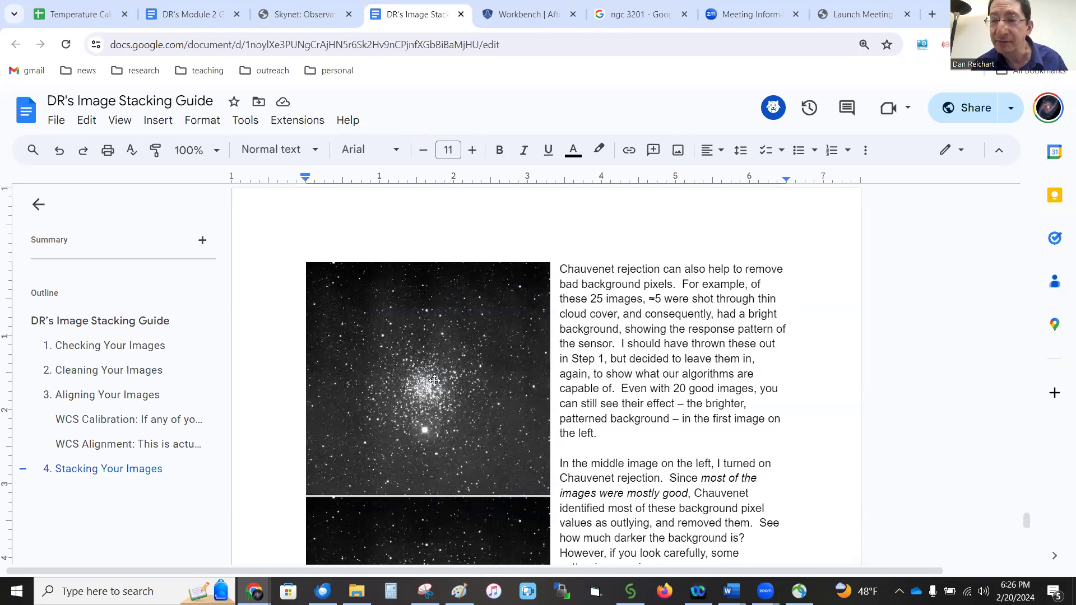
pyautogui.scroll(-5, 434, 380)
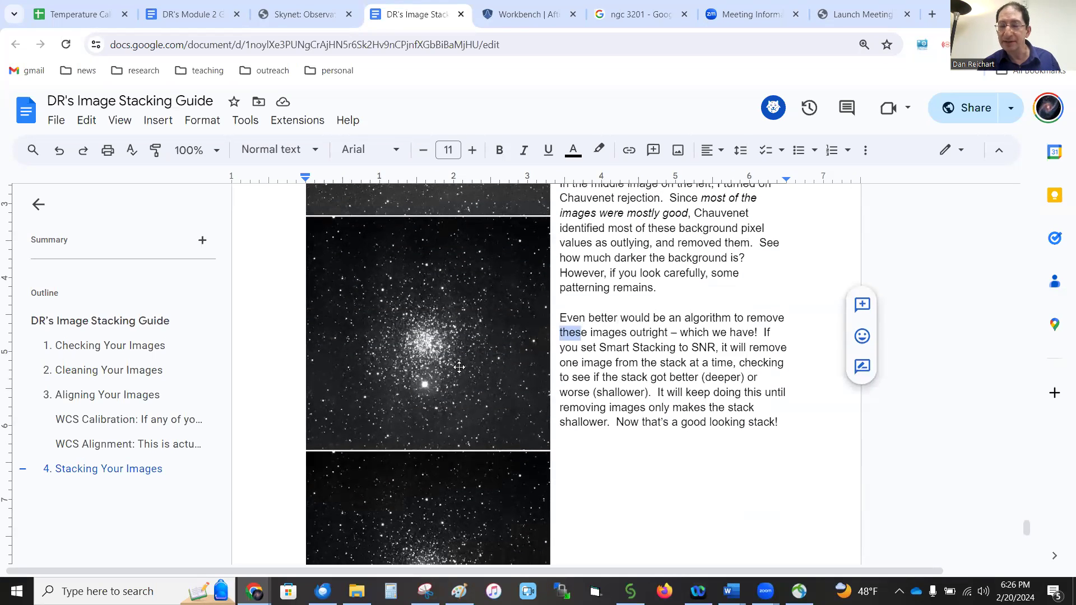
pyautogui.scroll(-5, 459, 366)
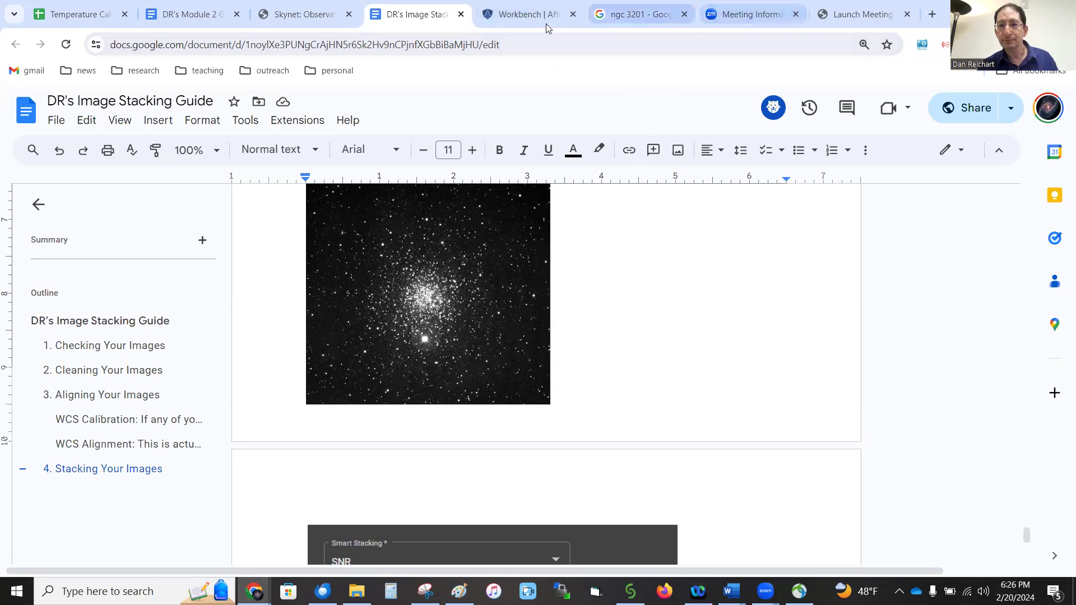
# Return to Afterglow Workbench and stack the selected B images with the current Stacker settings.
pyautogui.click(527, 14)
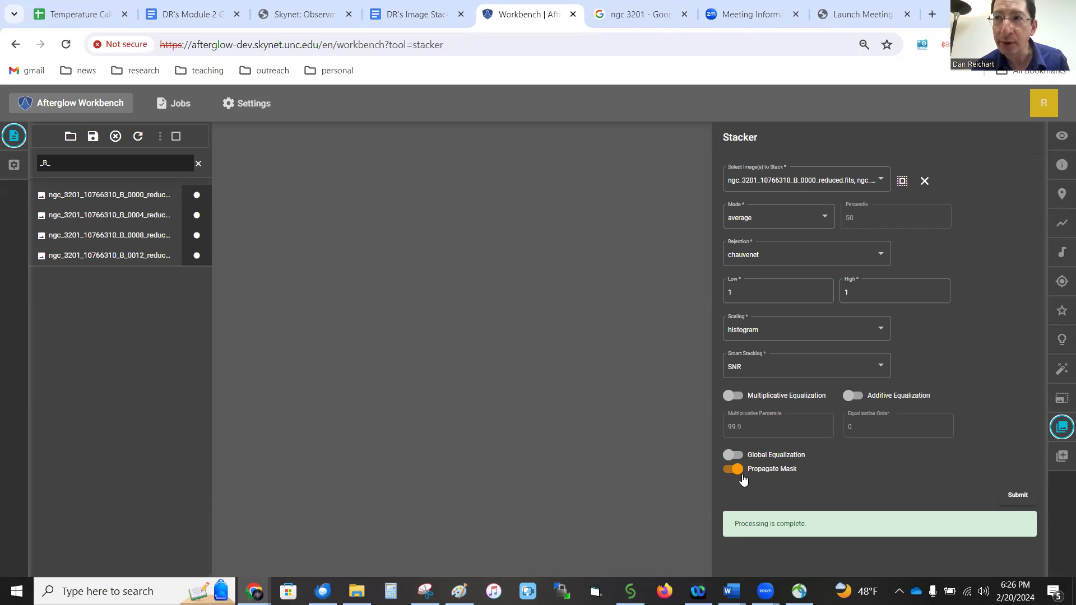
pyautogui.click(1012, 498)
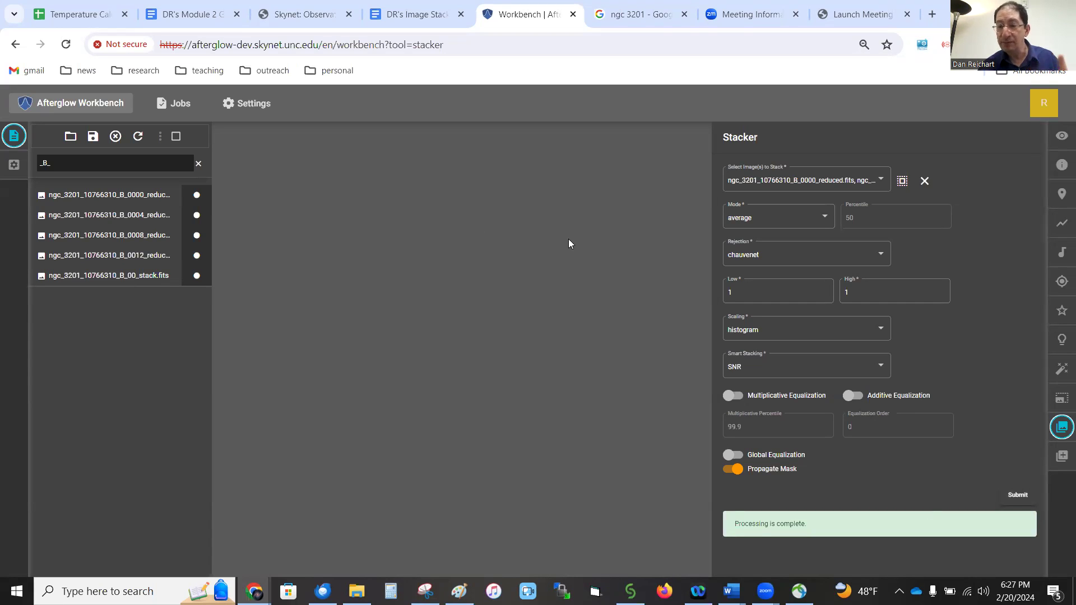
# Filter the files by "_V_", select all the V images and stack them with the same settings.
pyautogui.click(96, 163)
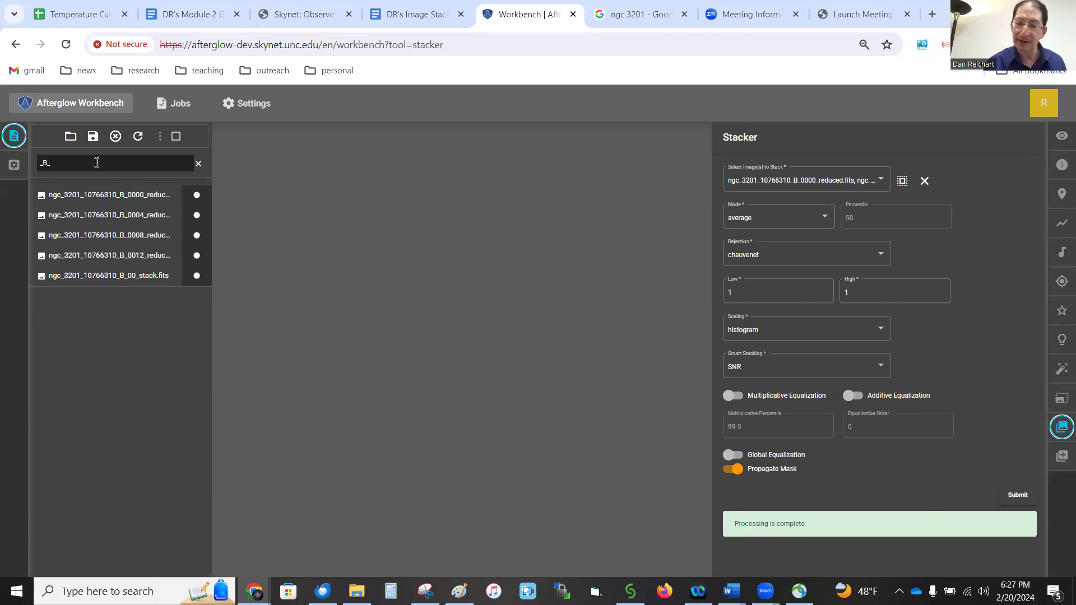
pyautogui.press('BackSpace')
pyautogui.press('BackSpace')
pyautogui.write('V_')
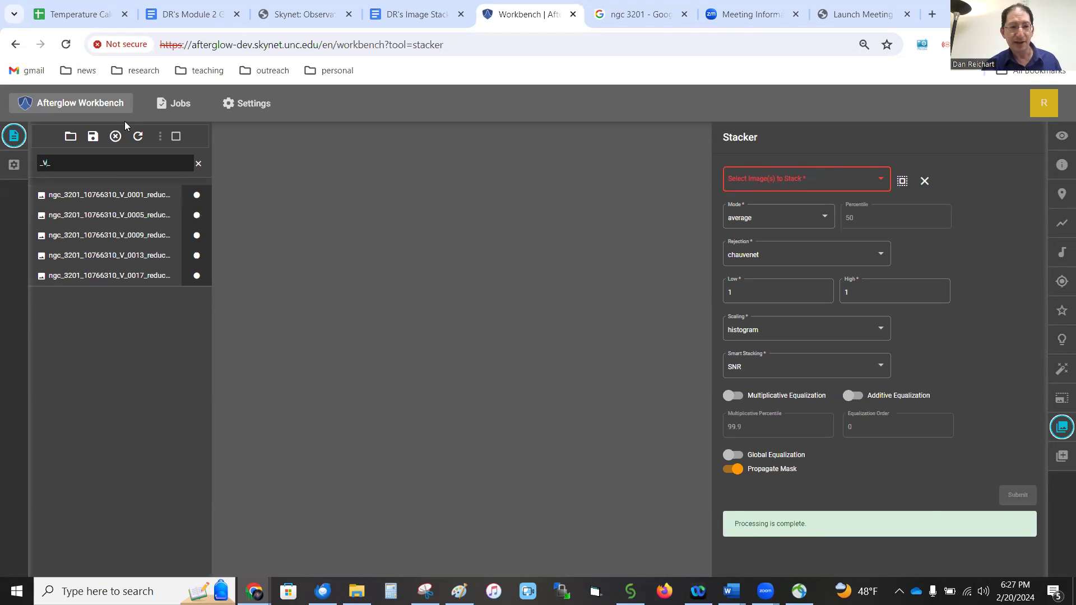
pyautogui.click(902, 181)
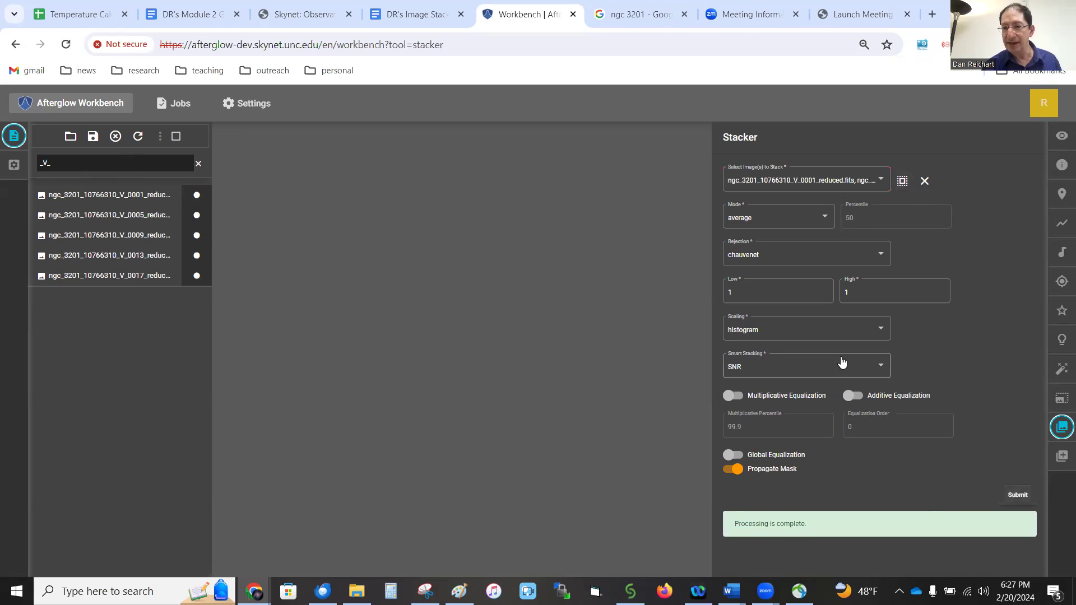
pyautogui.click(1018, 495)
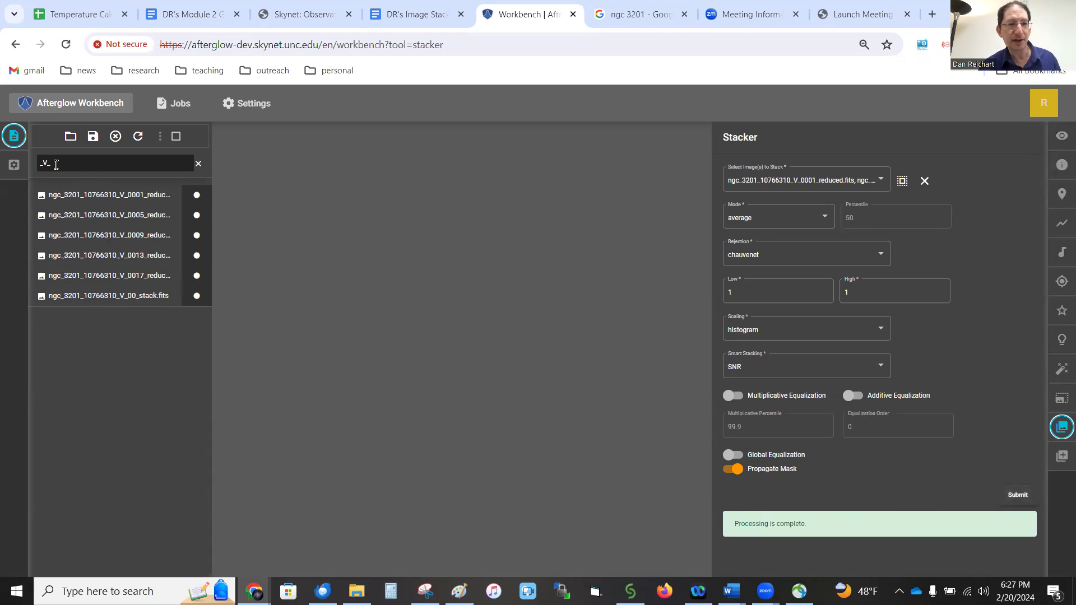
# Filter the files by "_R_", select all the R images and stack them with the same settings.
pyautogui.click(69, 164)
pyautogui.press('BackSpace')
pyautogui.press('BackSpace')
pyautogui.write('R_')
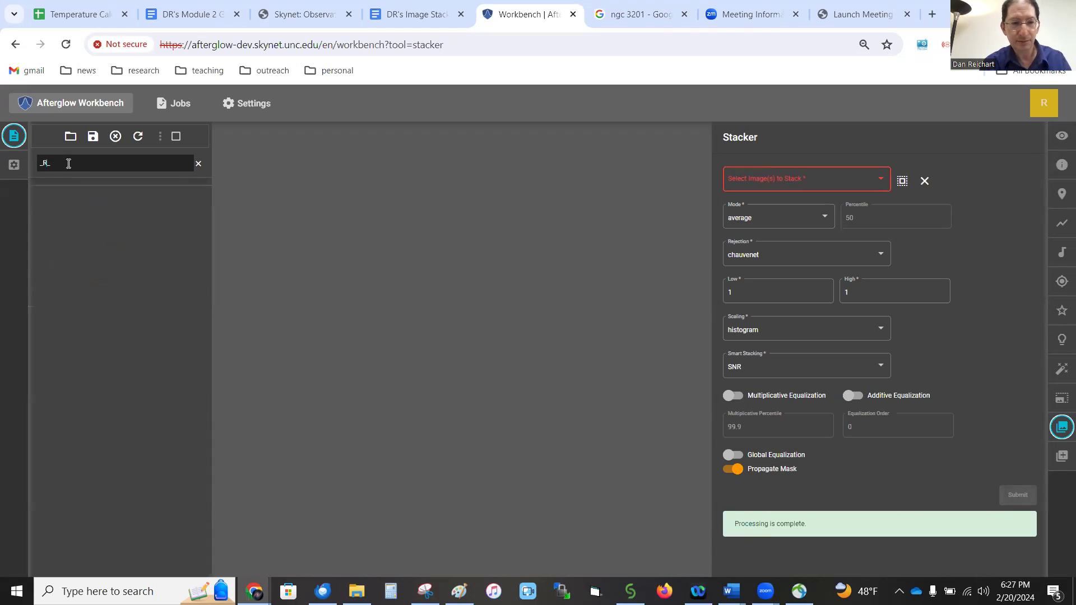
pyautogui.click(903, 181)
pyautogui.click(1016, 496)
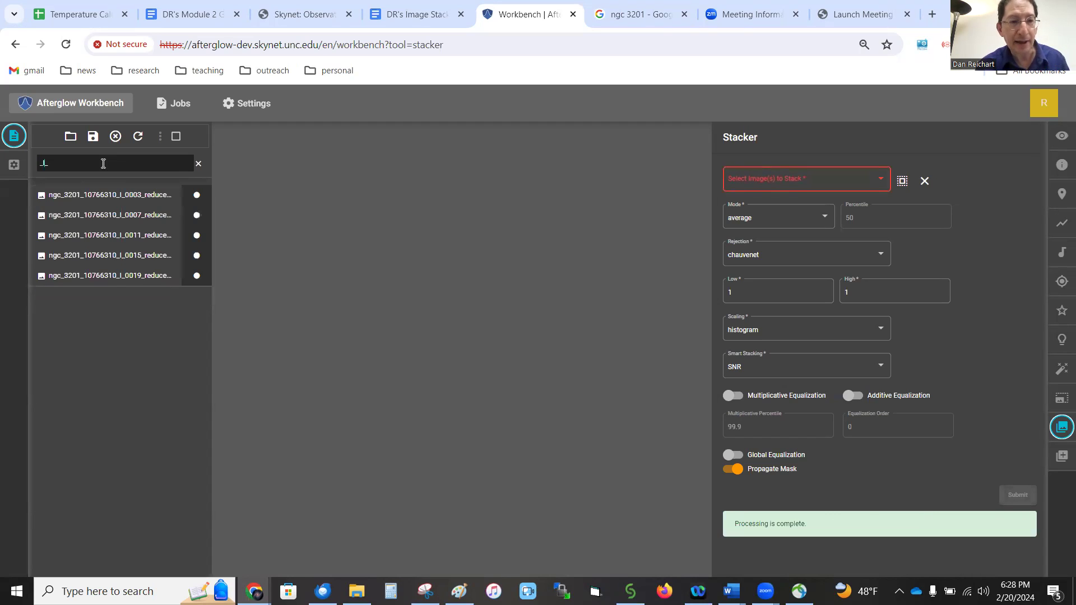
# Select all the I images listed under the "_I_" filter and stack them with the same settings.
pyautogui.click(902, 181)
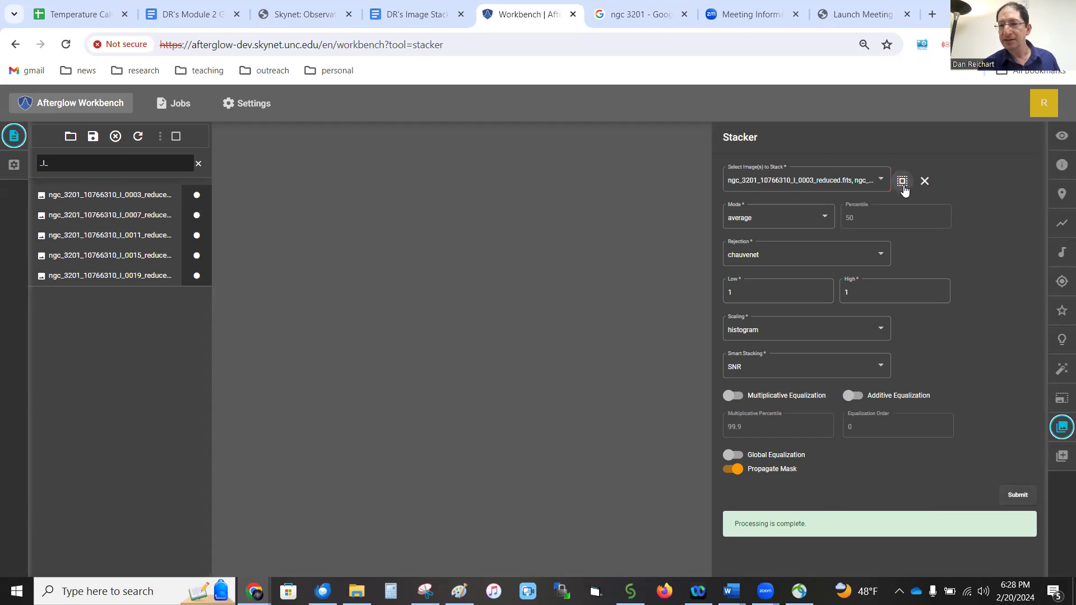
pyautogui.click(1016, 496)
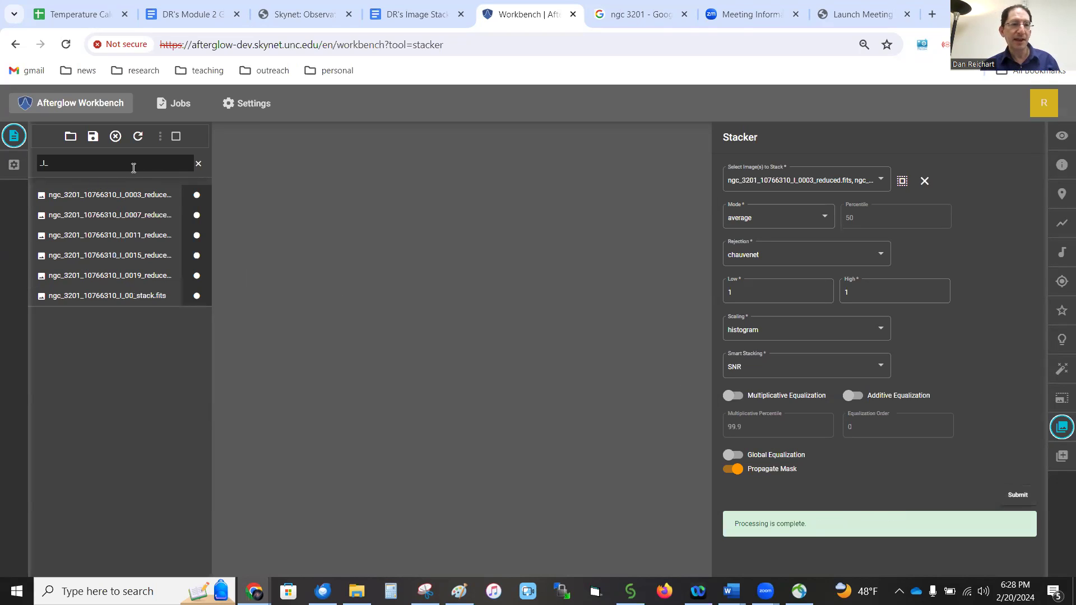
# Replace the file list filter with "stack" so only the stacked images are listed.
pyautogui.press('BackSpace')
pyautogui.press('BackSpace')
pyautogui.press('BackSpace')
pyautogui.write('stack')
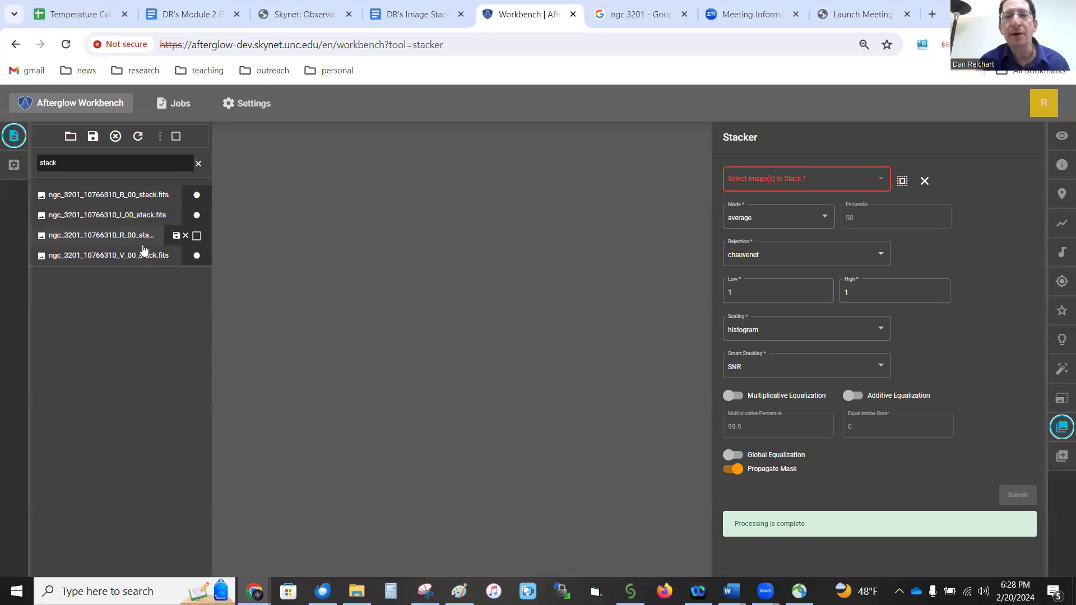
# Examine the B, I, R and V stacked images in turn, close up on the cluster core.
pyautogui.click(115, 195)
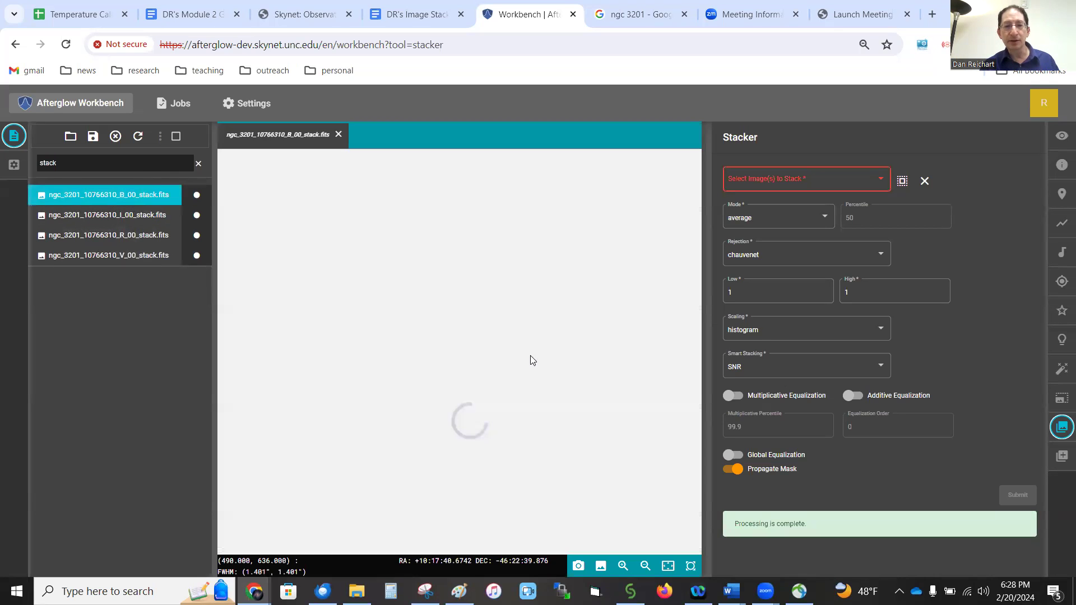
pyautogui.click(648, 568)
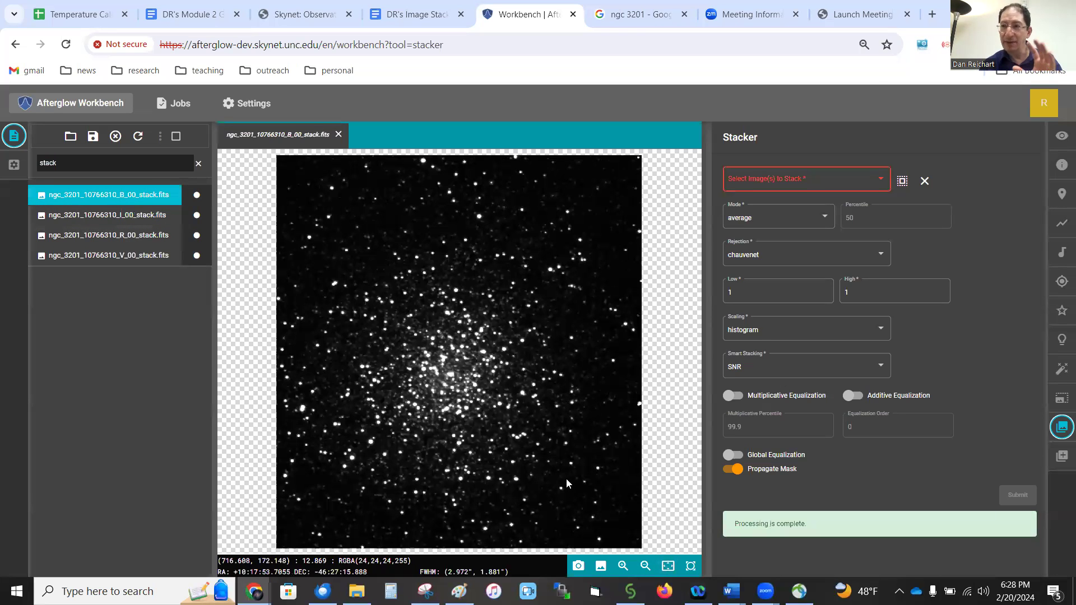
pyautogui.scroll(4, 459, 374)
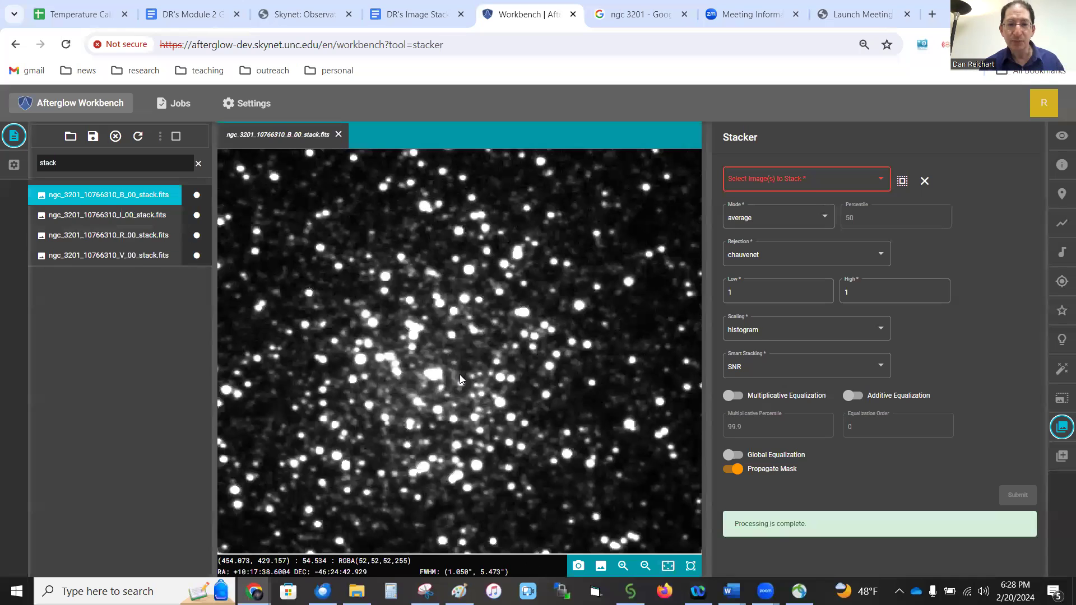
pyautogui.click(75, 215)
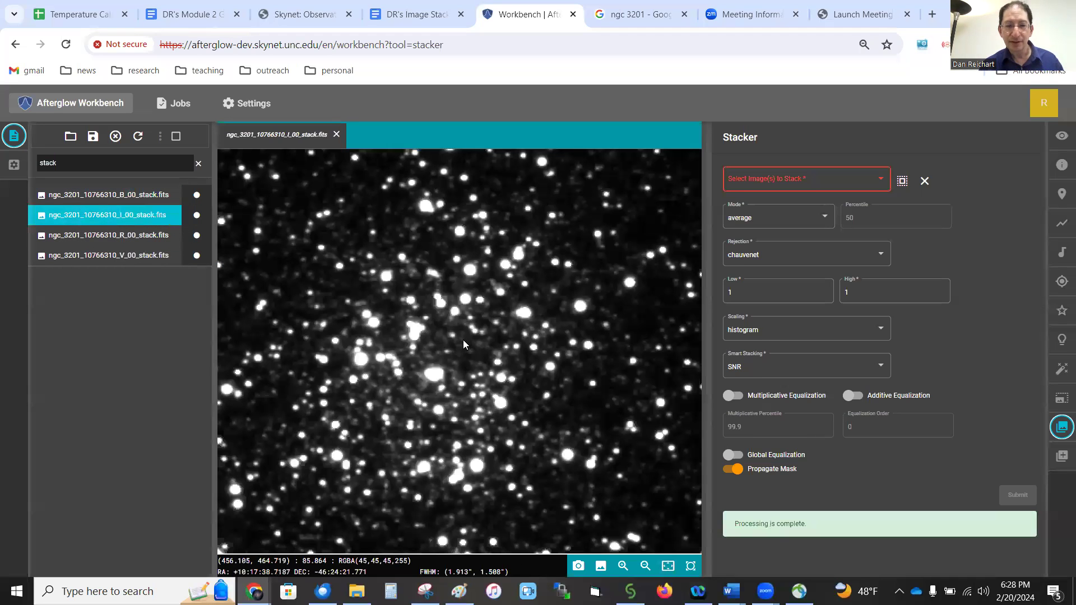
pyautogui.click(82, 234)
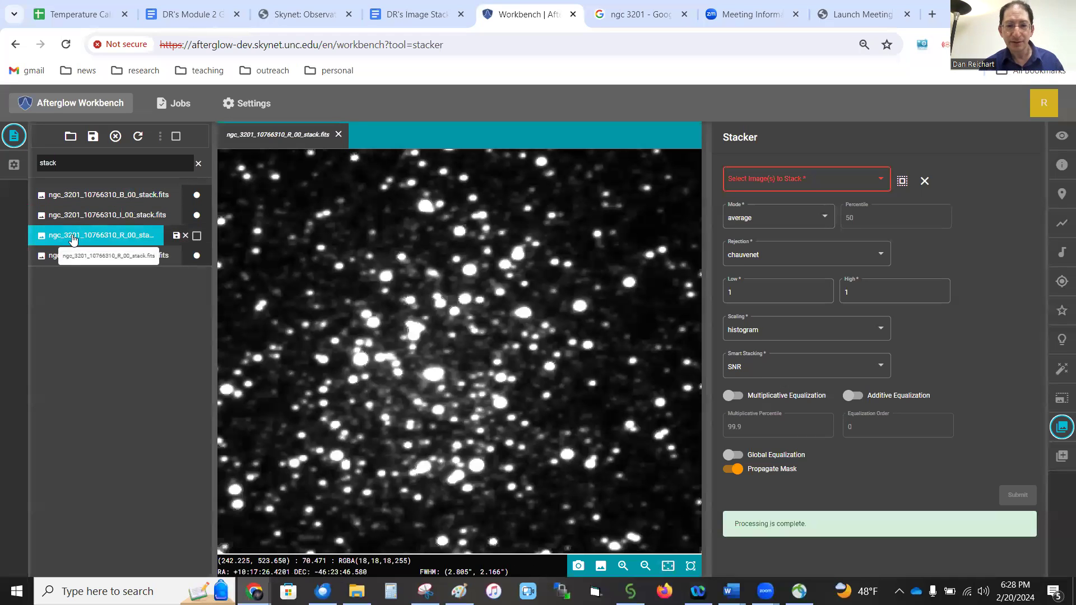
pyautogui.click(82, 258)
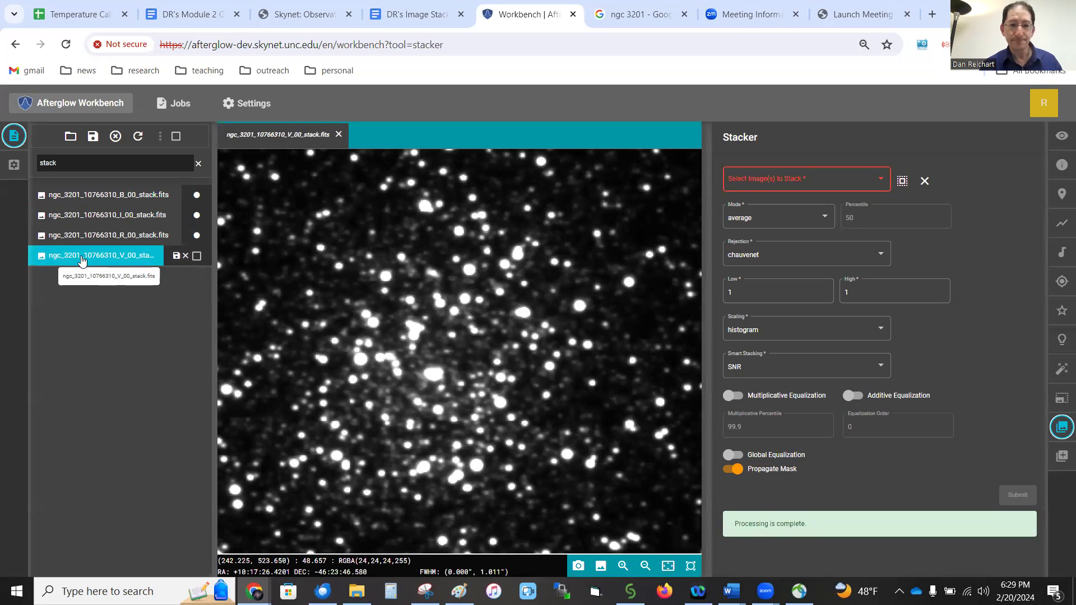
# Select all four listed stack files and group them into a single multi-layer file.
pyautogui.click(177, 137)
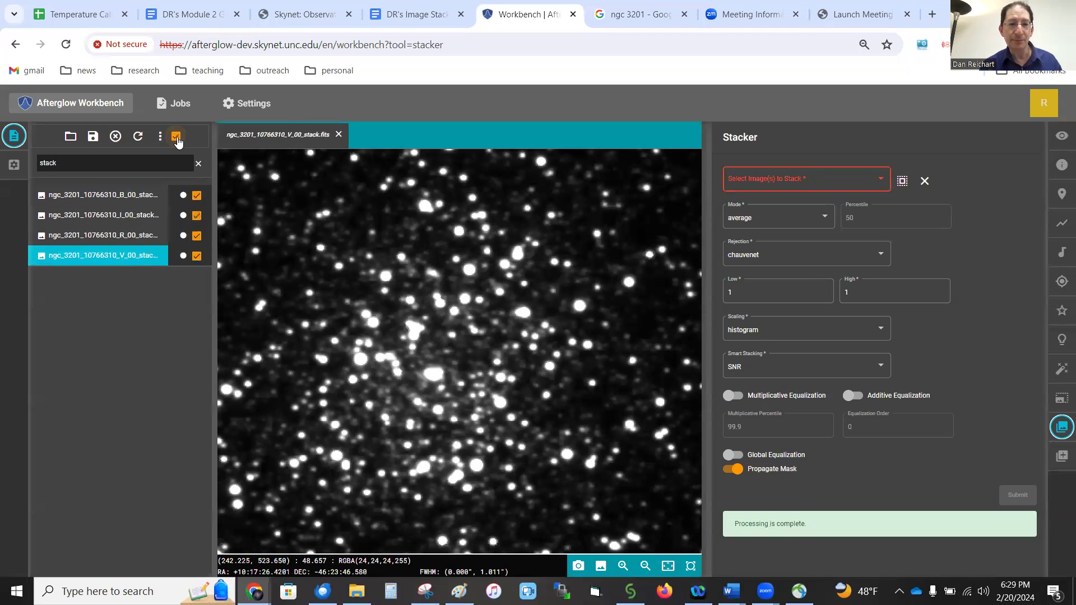
pyautogui.click(159, 138)
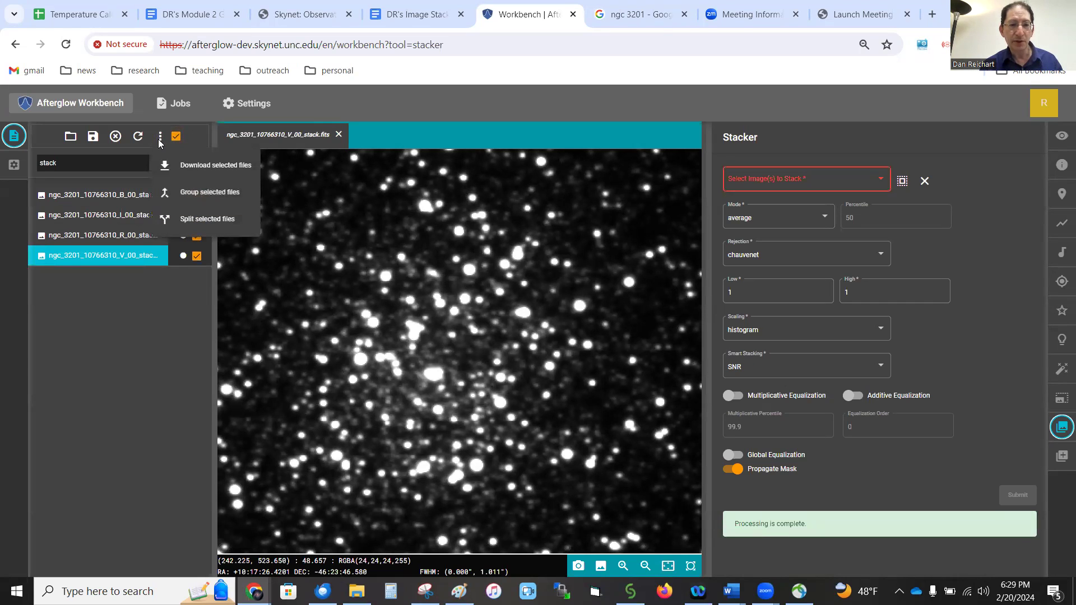
pyautogui.click(181, 193)
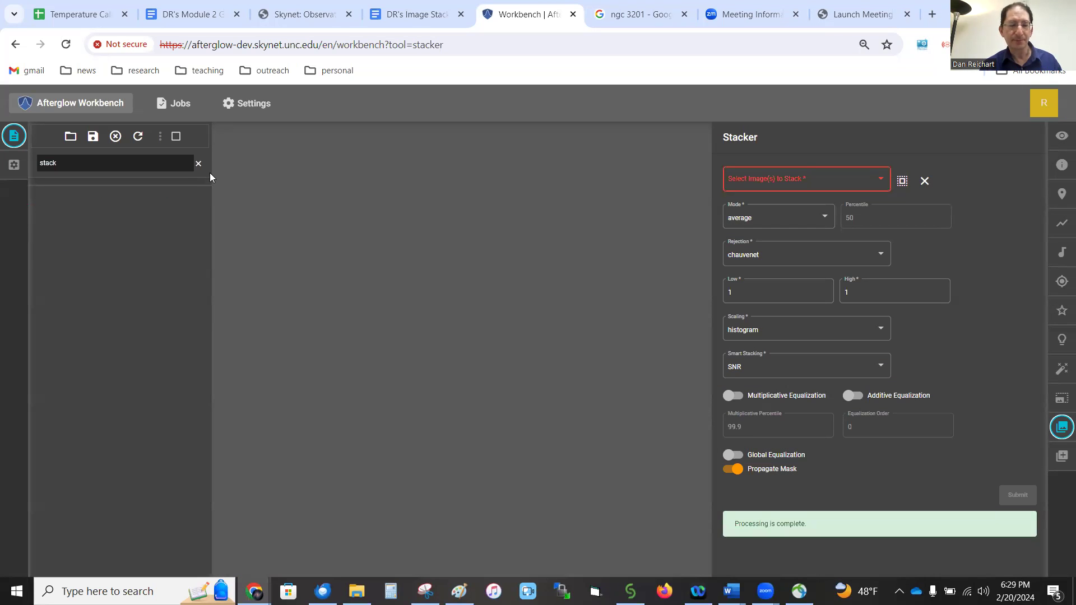
# Clear the file filter and open the grouped composite ngc_3201_10766310.fits, fitted to the viewer.
pyautogui.click(198, 164)
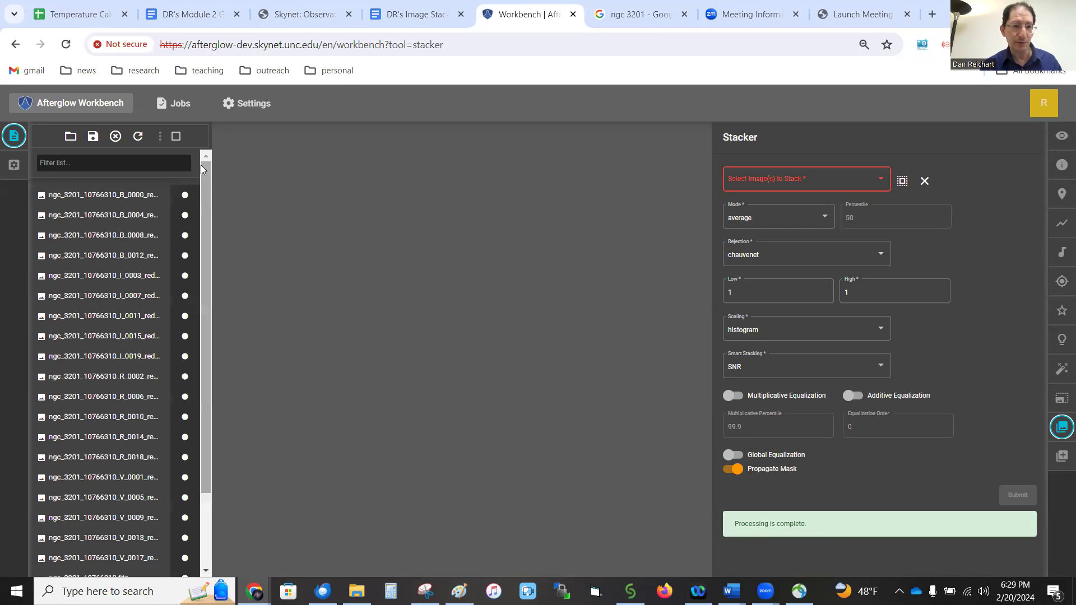
pyautogui.scroll(-1, 141, 218)
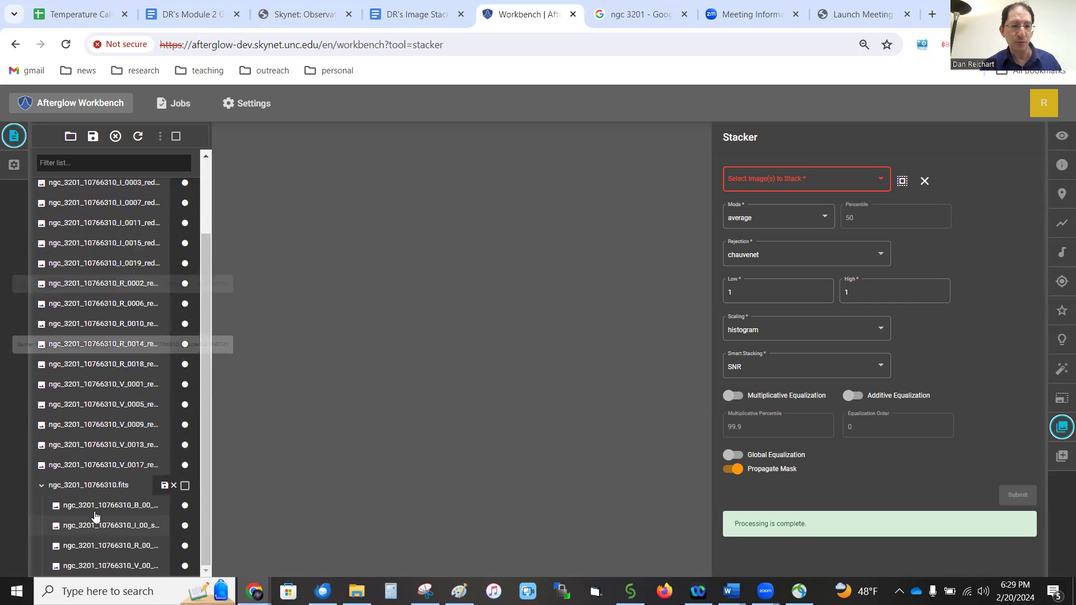
pyautogui.click(89, 486)
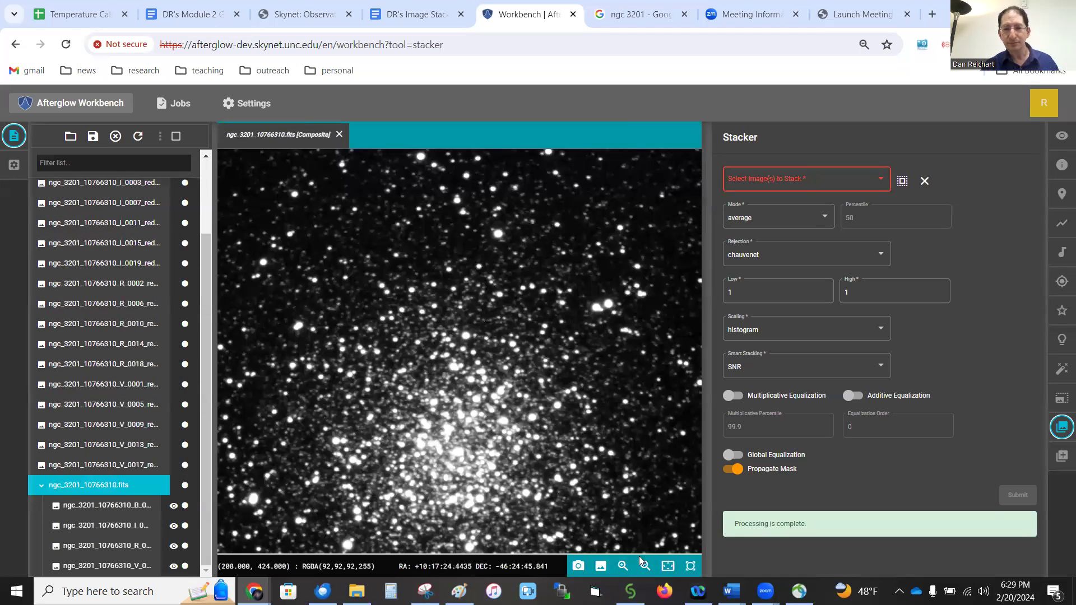
pyautogui.click(669, 567)
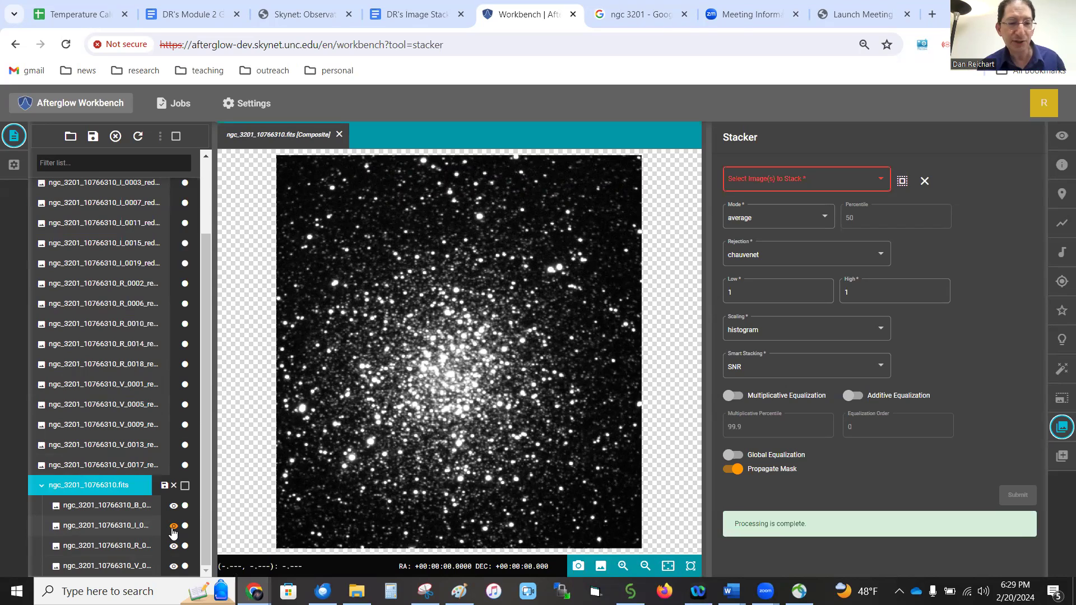
# Hide the composite's I layer and set the B layer's color map to Blue.
pyautogui.click(174, 527)
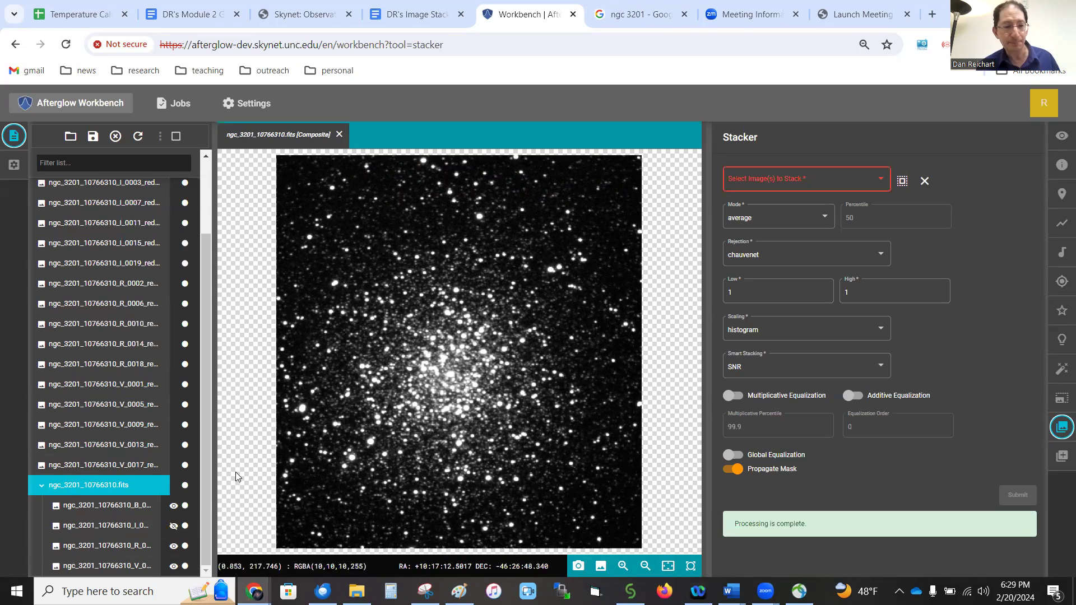
pyautogui.rightClick(129, 507)
pyautogui.moveTo(165, 485)
pyautogui.moveTo(169, 462)
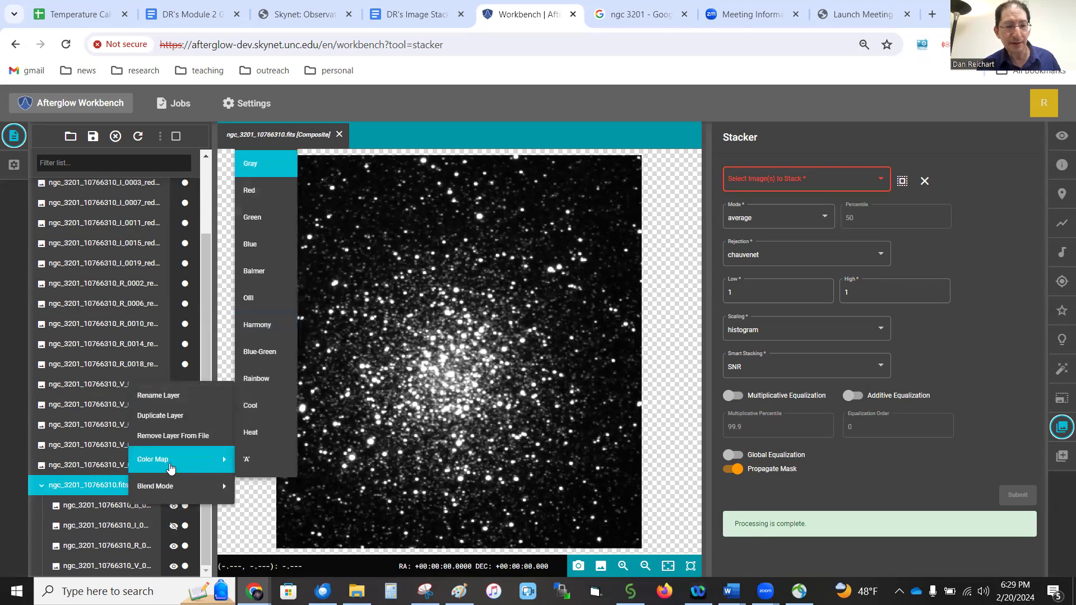
pyautogui.click(258, 252)
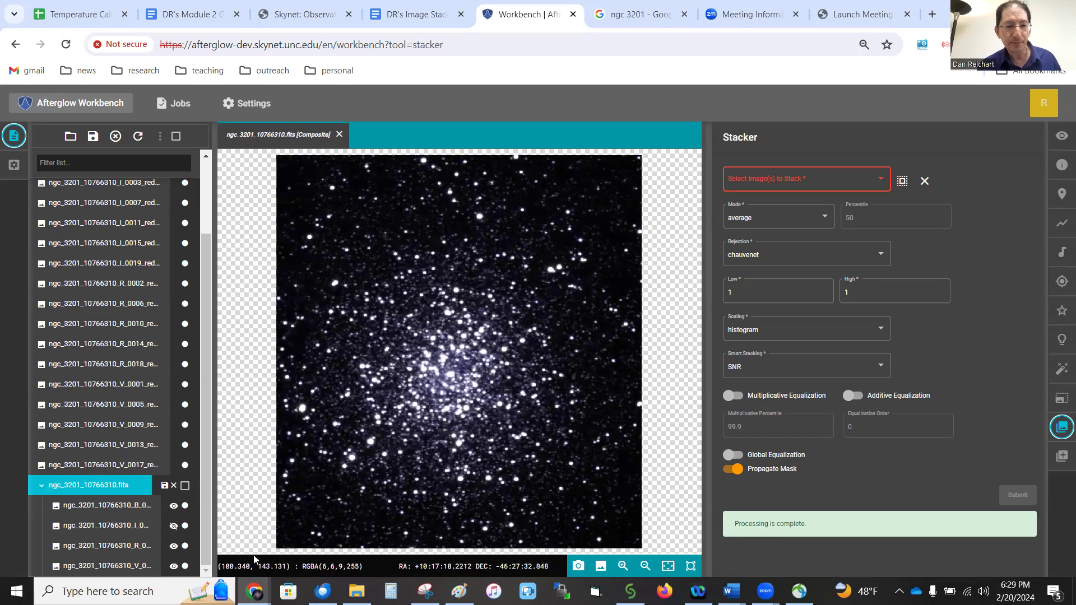
# Set the color map of the composite's R layer to Red and of its V layer to Green.
pyautogui.rightClick(124, 552)
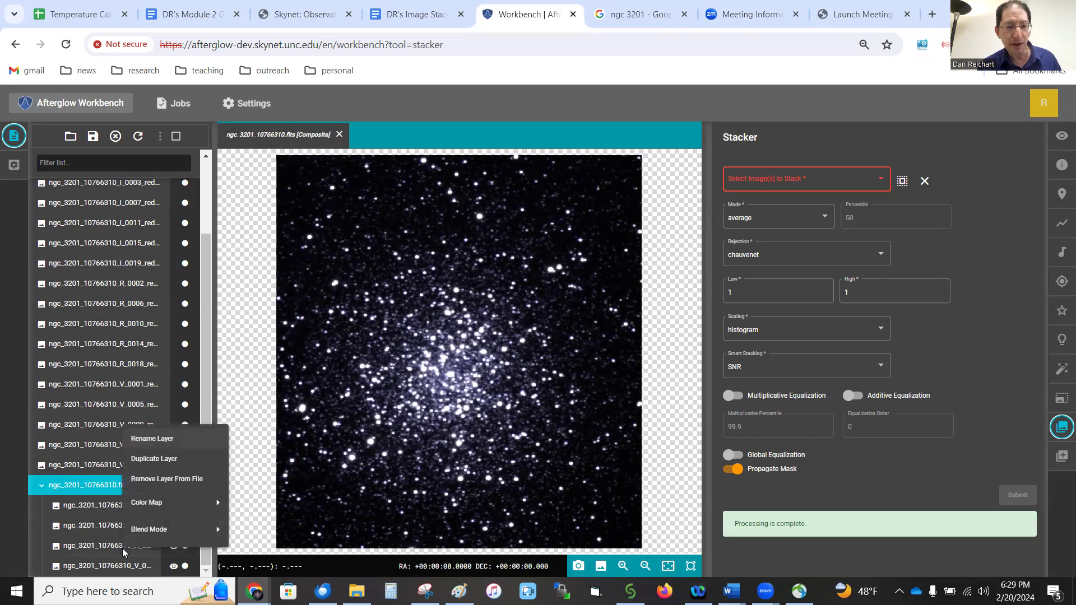
pyautogui.moveTo(168, 502)
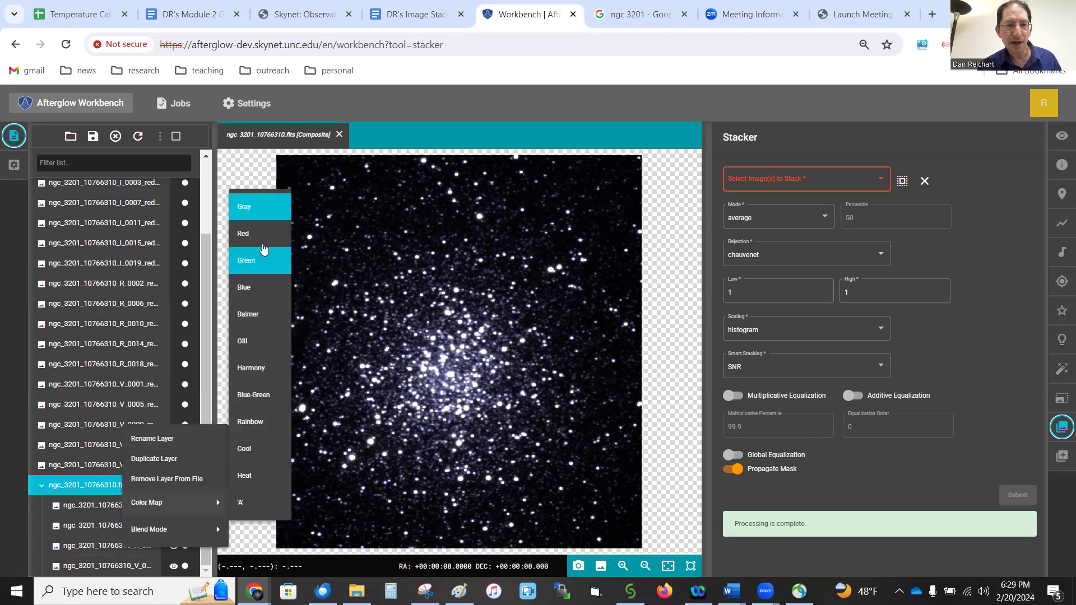
pyautogui.click(262, 235)
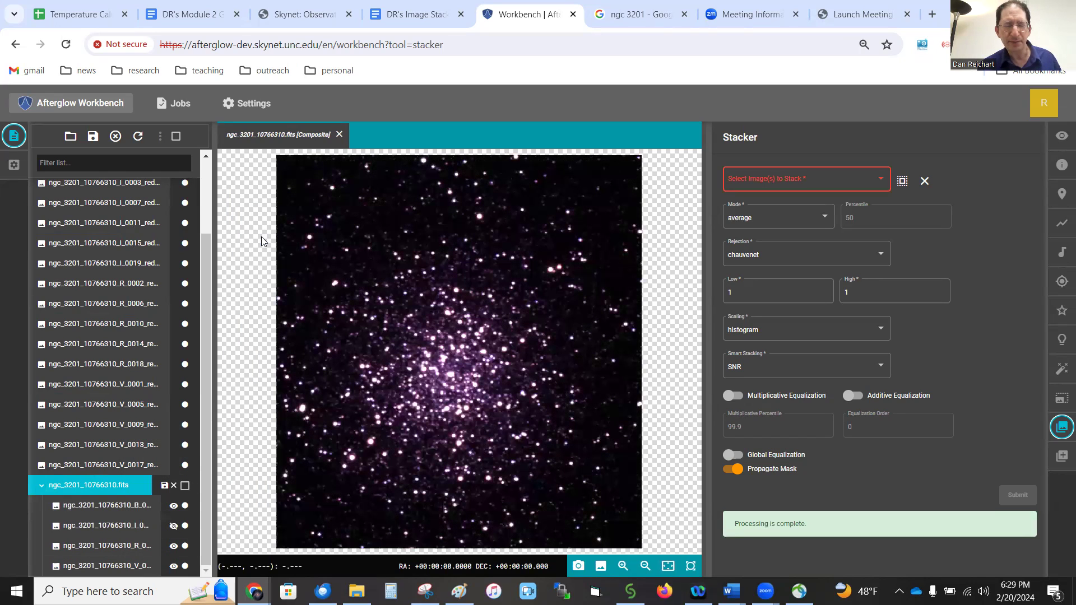
pyautogui.rightClick(128, 555)
pyautogui.moveTo(188, 526)
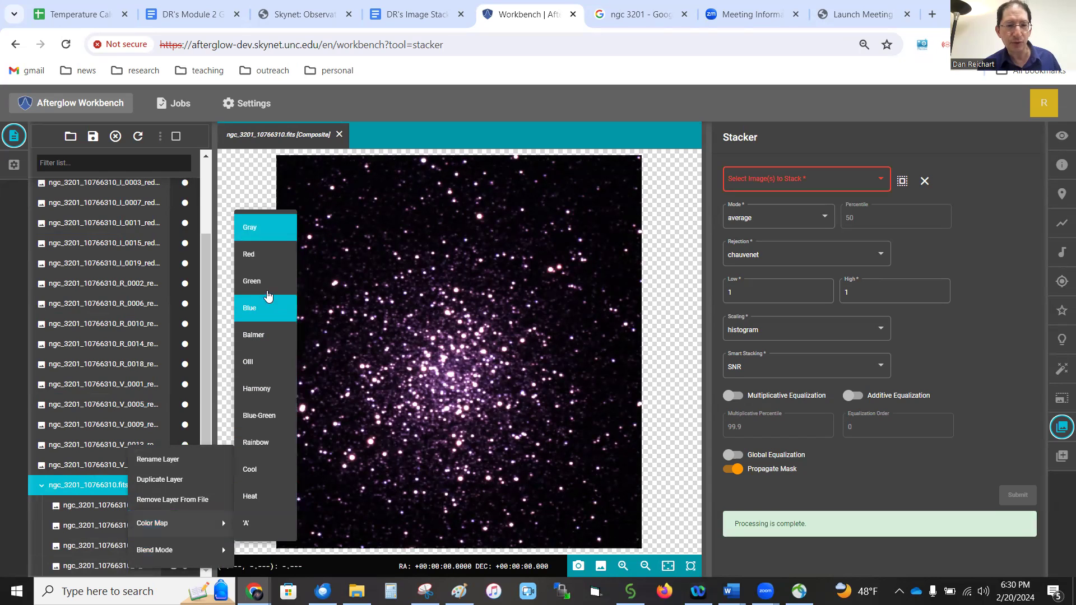
pyautogui.click(267, 288)
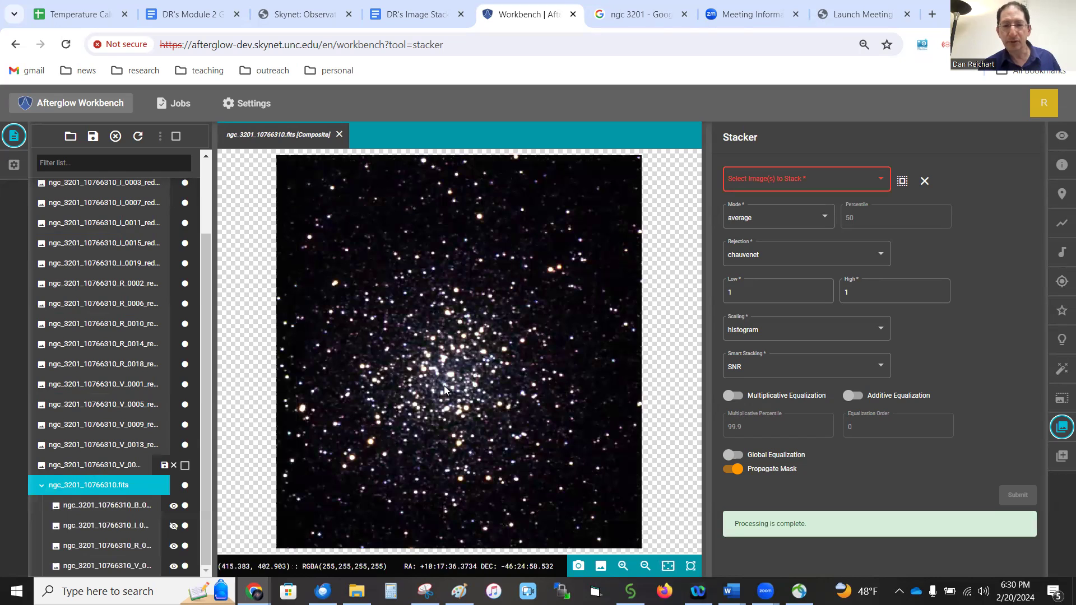
# Inspect the cluster core in the color composite and open the composite's display settings.
pyautogui.scroll(3, 444, 386)
pyautogui.scroll(-2, 444, 386)
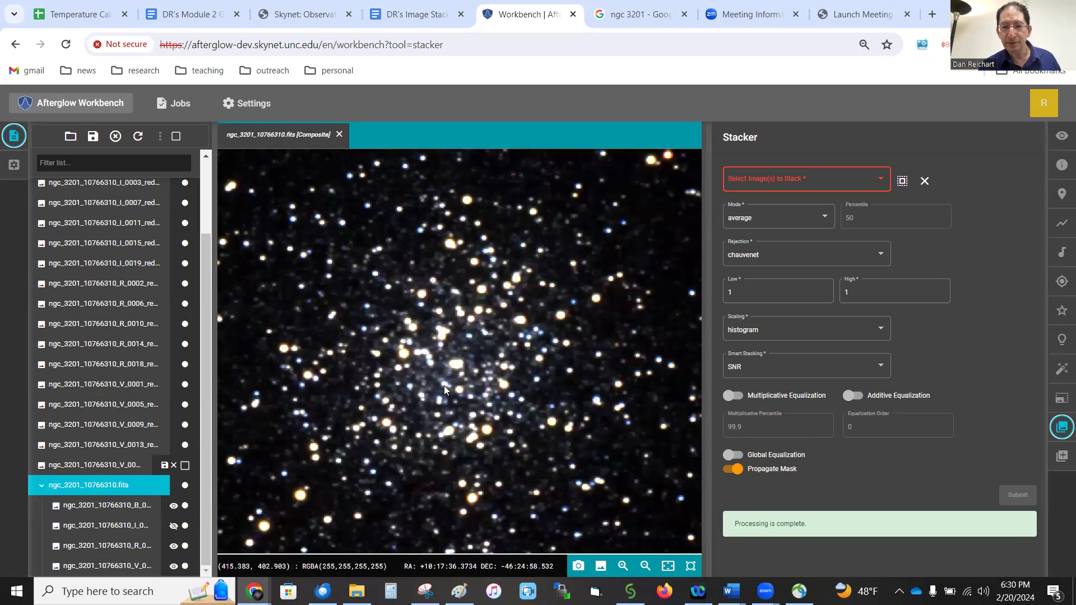
pyautogui.scroll(-5, 533, 406)
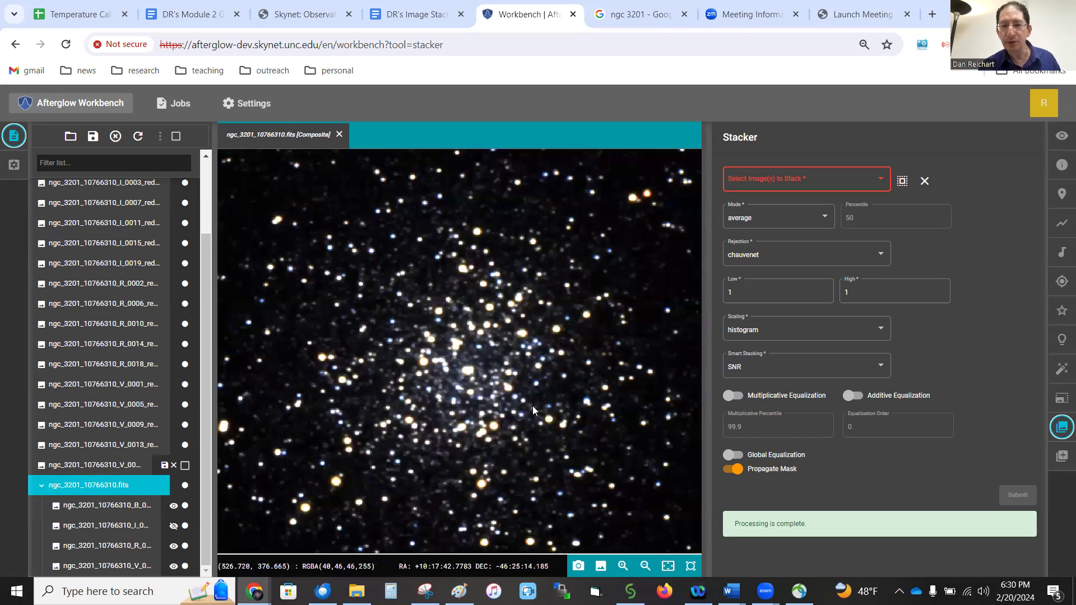
pyautogui.click(672, 569)
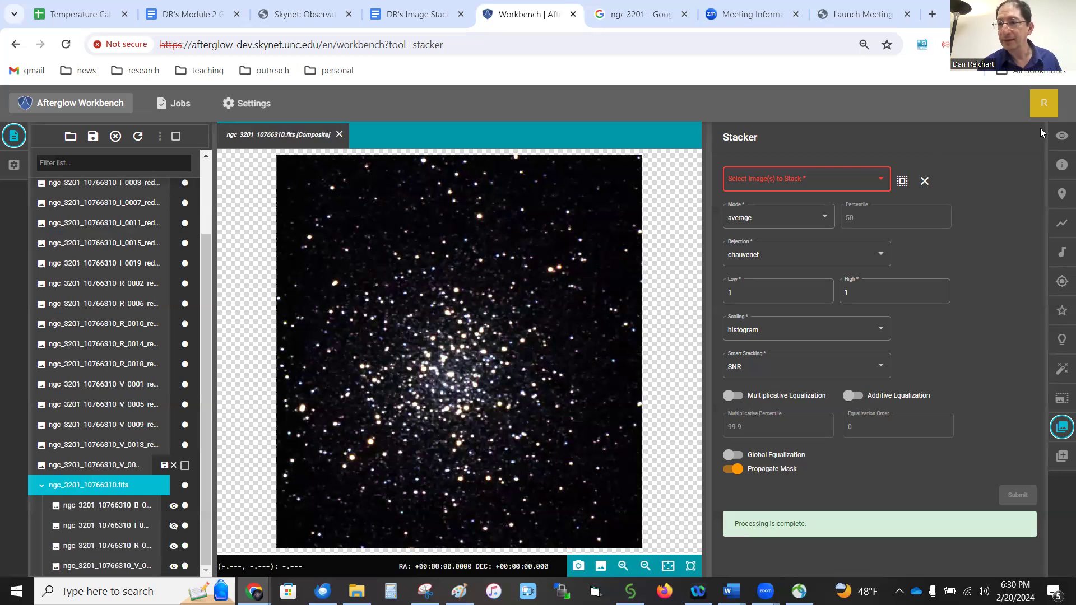
pyautogui.click(1056, 143)
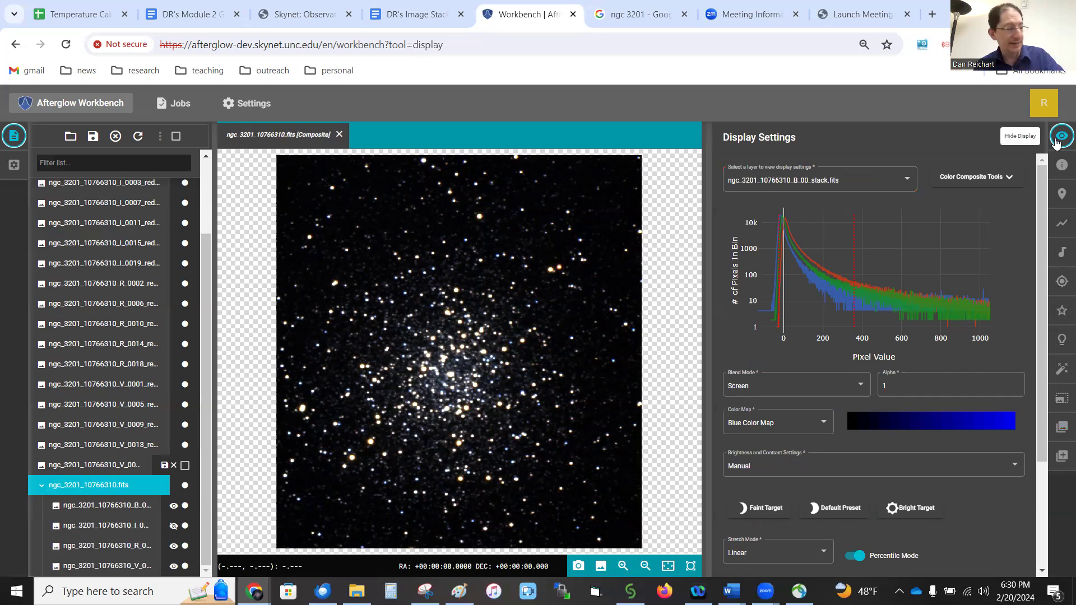
# Restore the aperture photometry defaults in the Photometry settings and return to the workbench.
pyautogui.click(255, 105)
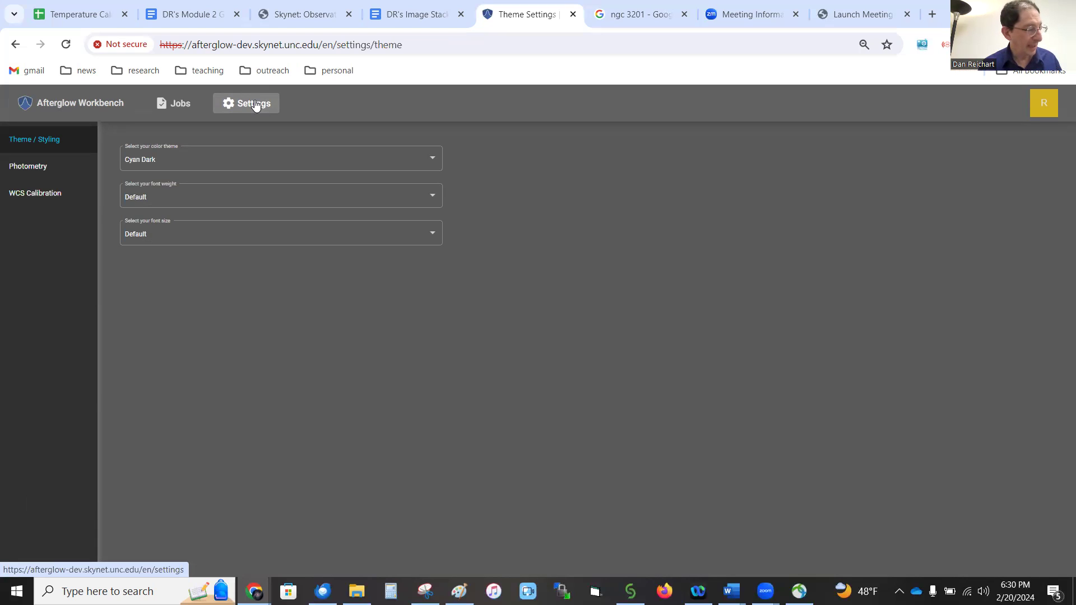
pyautogui.click(43, 169)
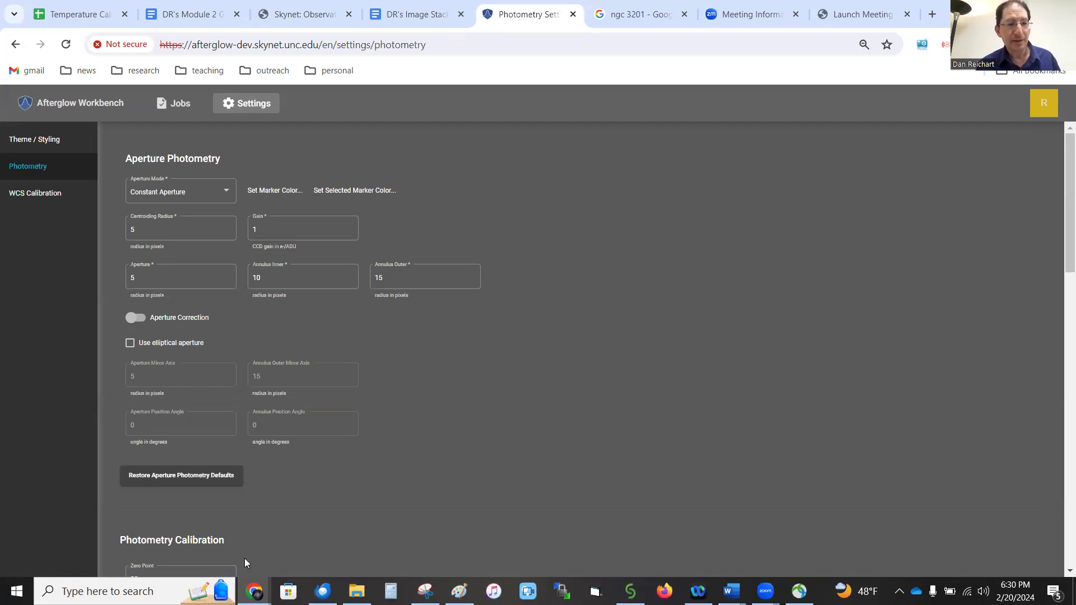
pyautogui.click(157, 480)
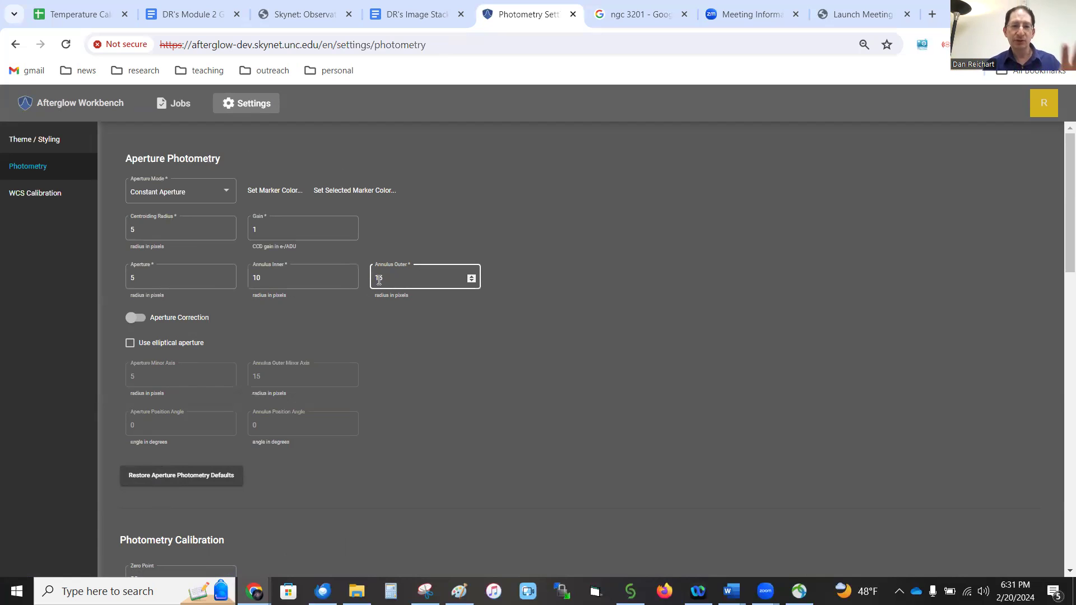
pyautogui.click(211, 477)
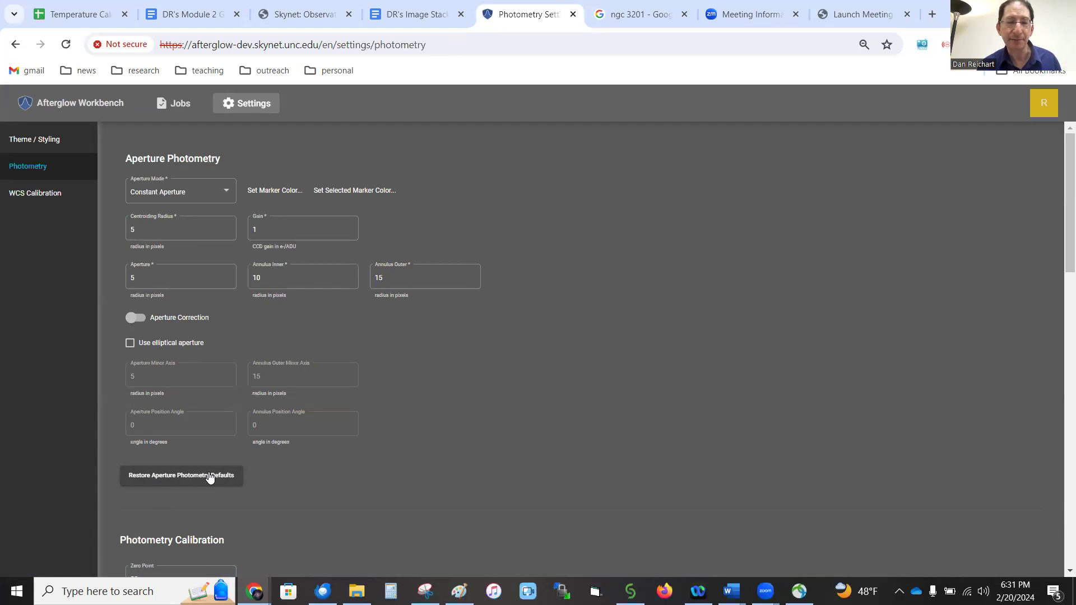
pyautogui.click(87, 109)
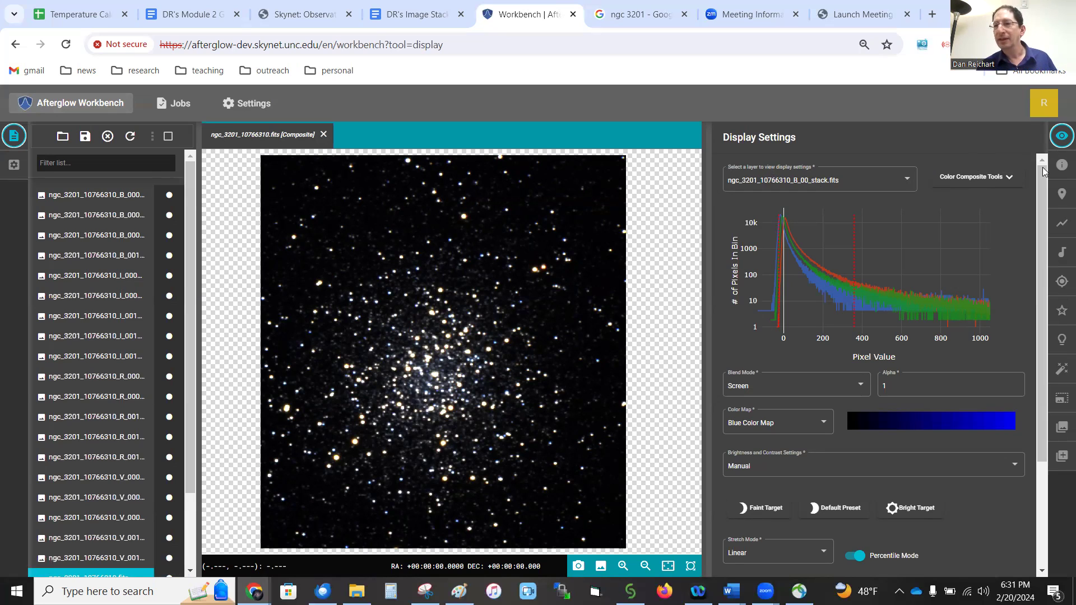
# Link all layers of the color composite by pixel value.
pyautogui.click(978, 181)
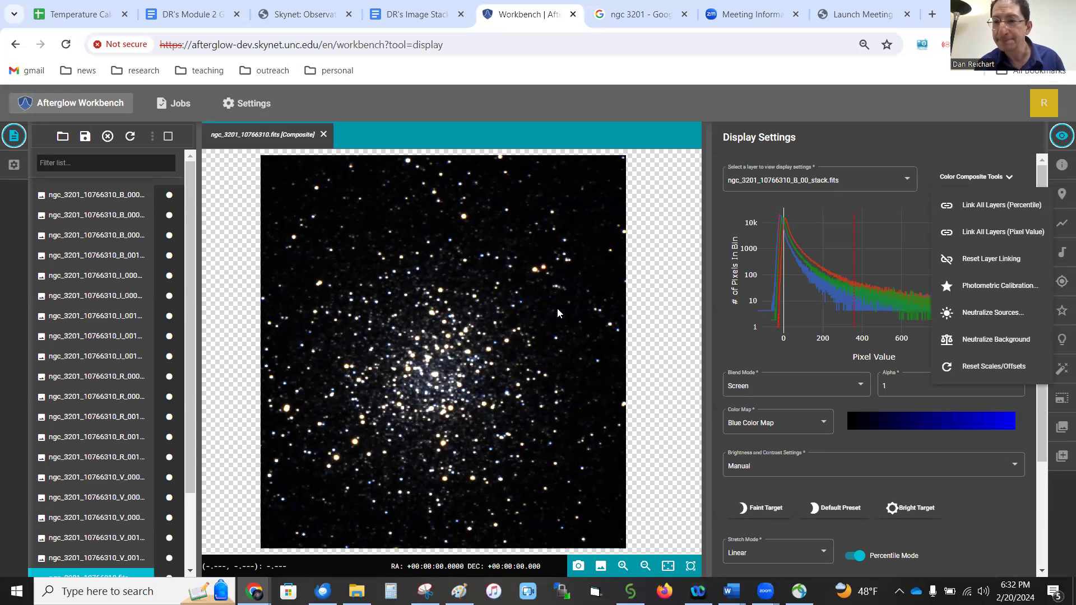
pyautogui.click(976, 235)
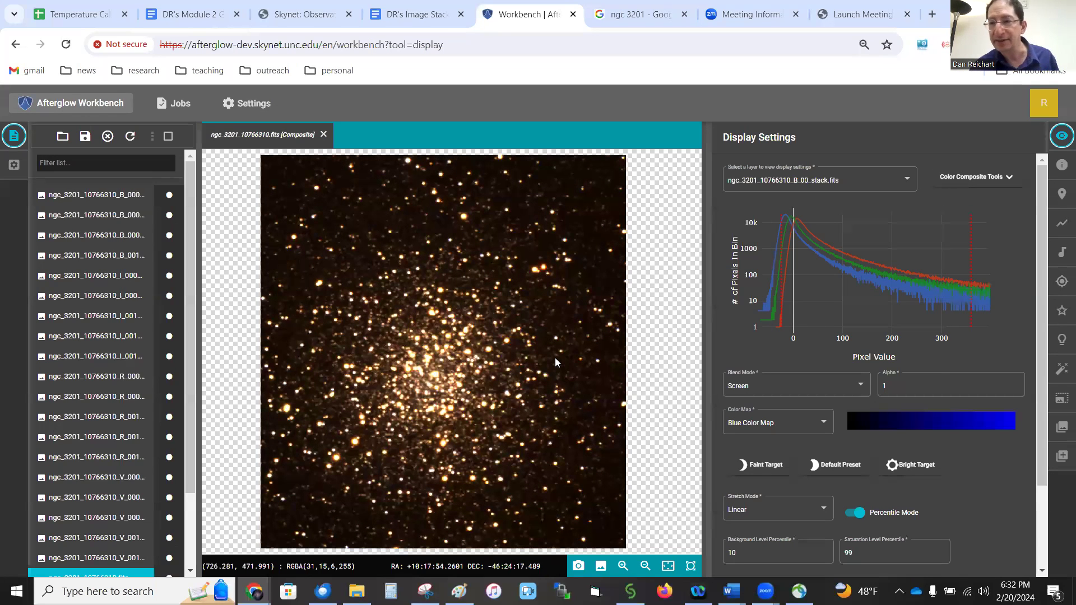
# Start a photometric calibration of the composite with the R stack as red, the V stack as green and the B stack as blue.
pyautogui.click(951, 176)
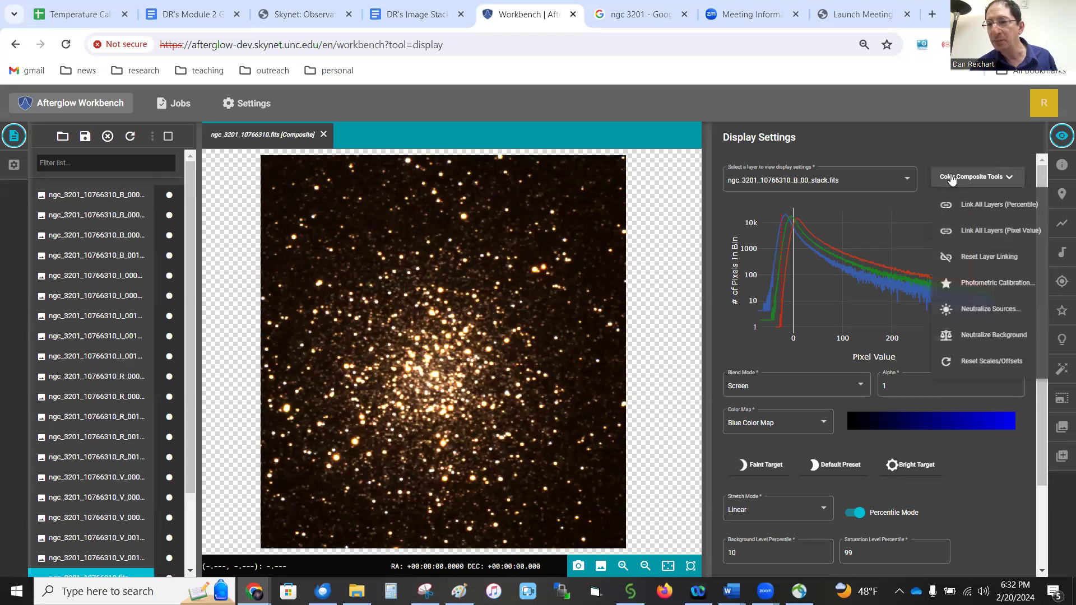
pyautogui.click(982, 288)
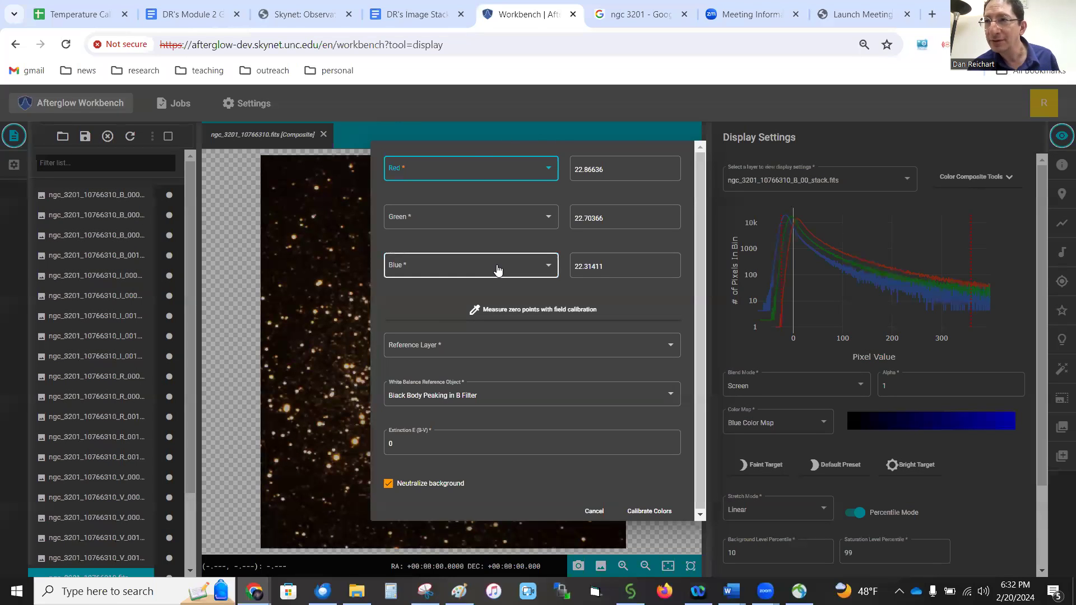
pyautogui.click(444, 169)
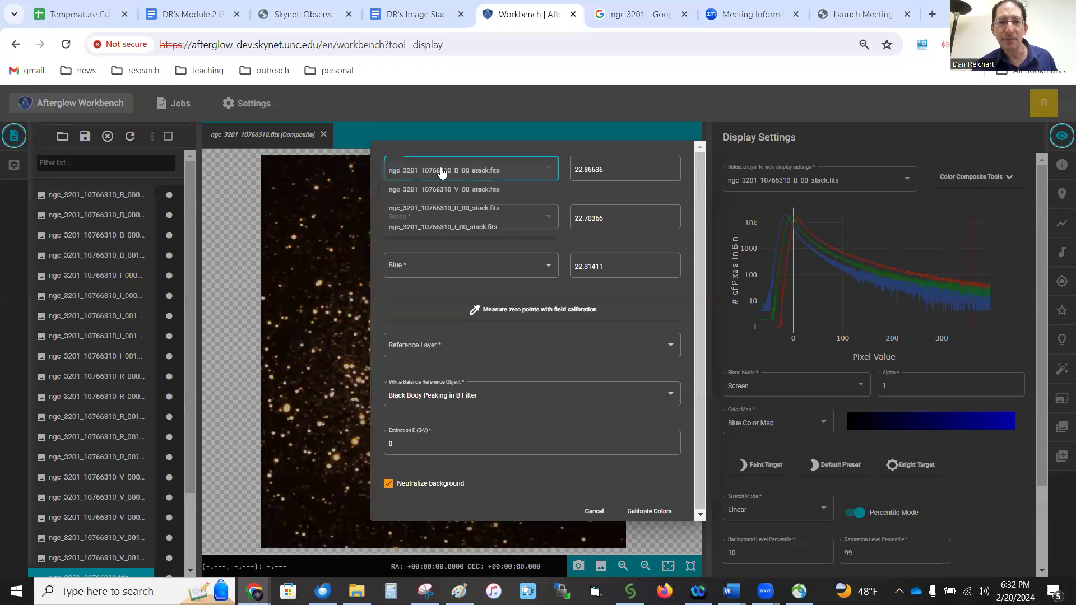
pyautogui.click(457, 211)
pyautogui.click(457, 219)
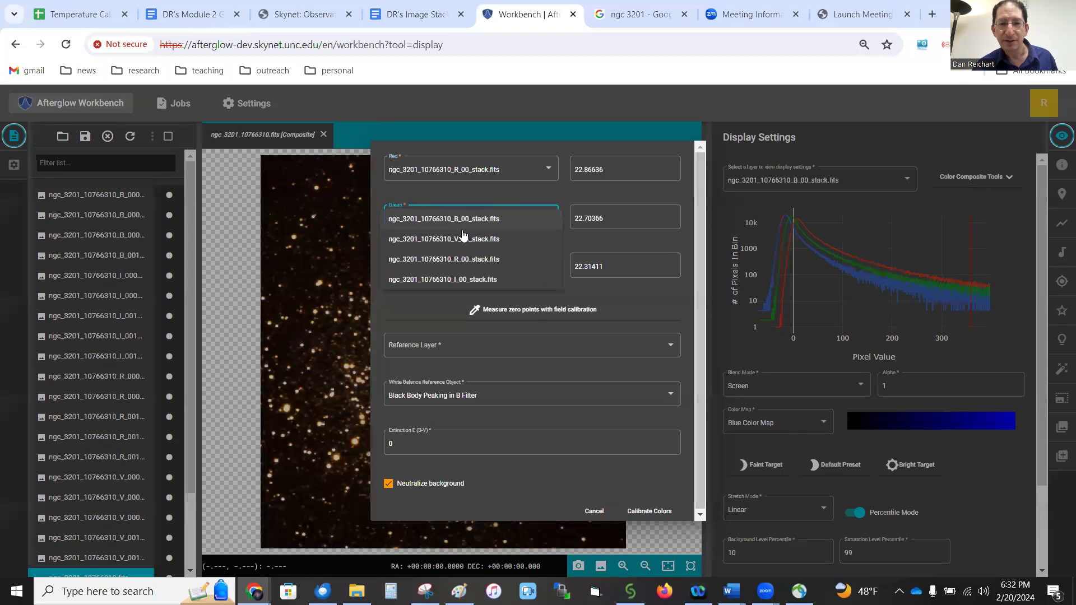
pyautogui.click(471, 239)
pyautogui.click(487, 268)
pyautogui.click(494, 272)
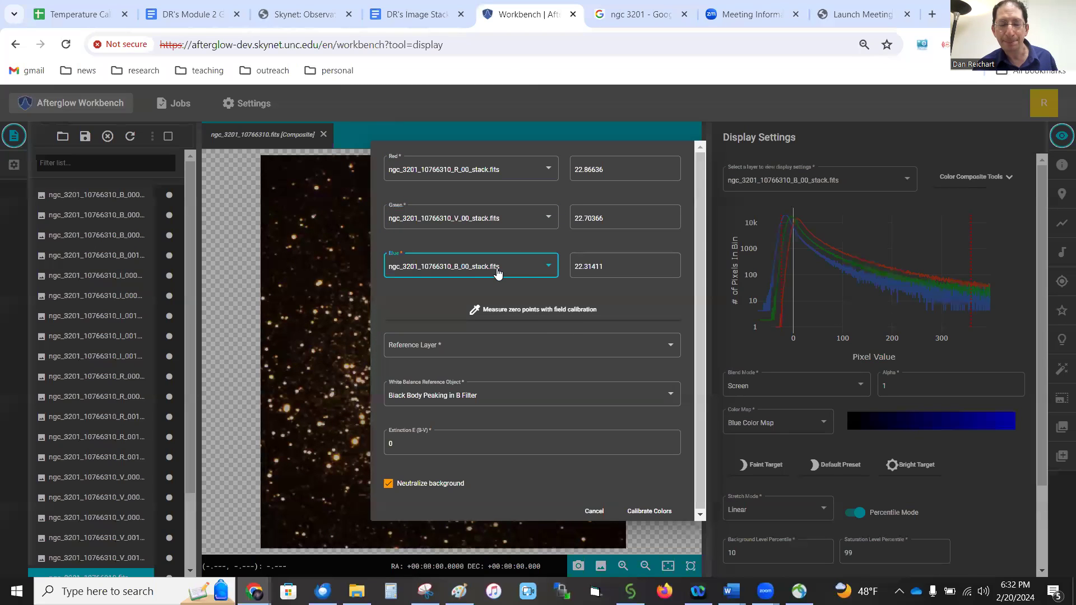
# Calibrate the colors with field-calibration zero points, the B stack as reference layer, Black Body Peaking in B Filter, zero extinction and background neutralization.
pyautogui.click(570, 313)
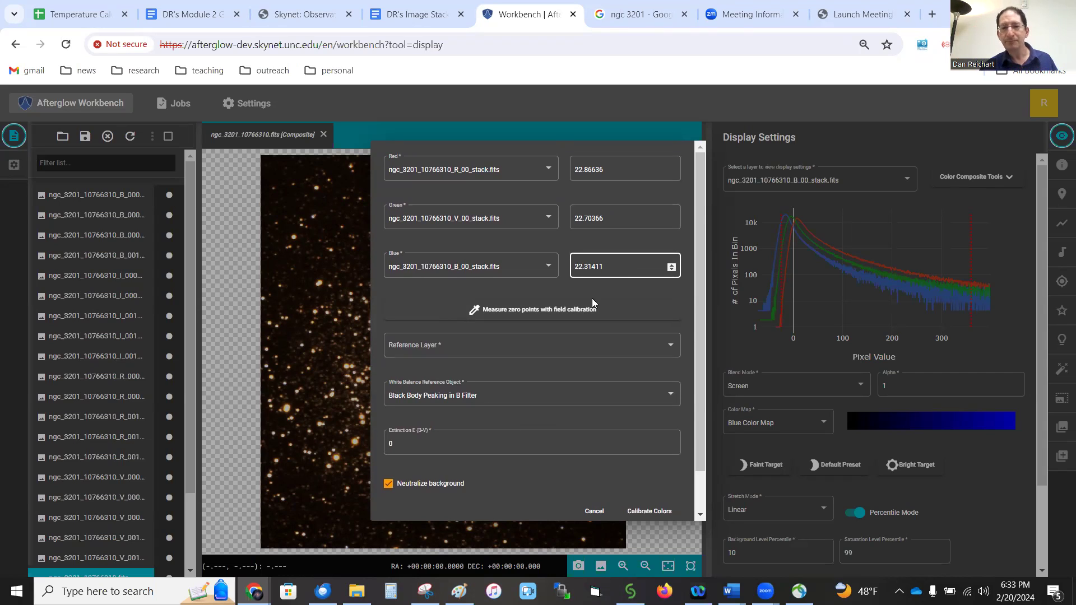
pyautogui.click(498, 352)
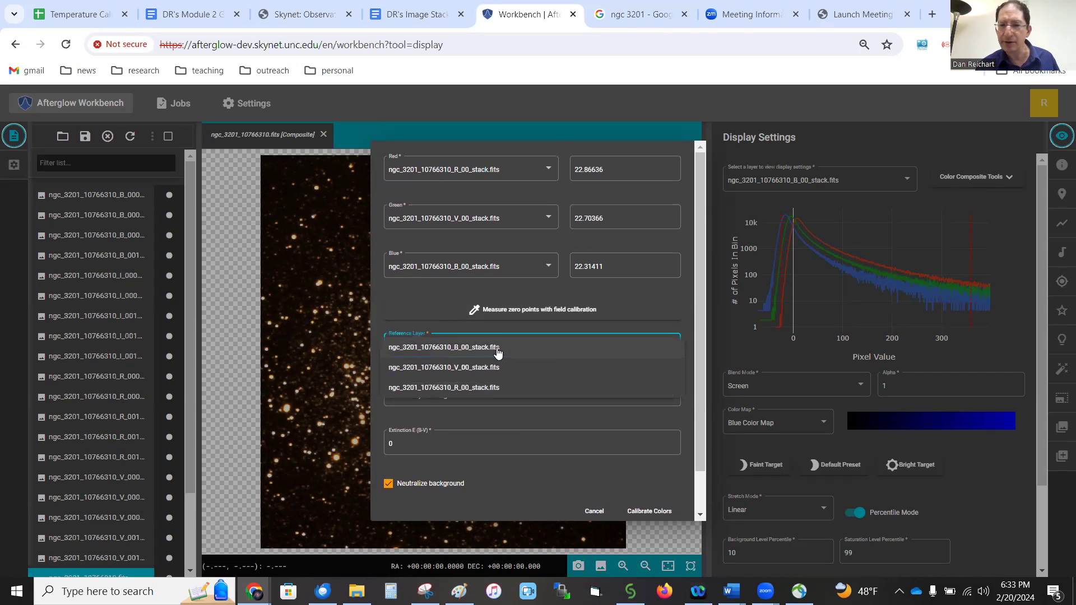
pyautogui.click(498, 350)
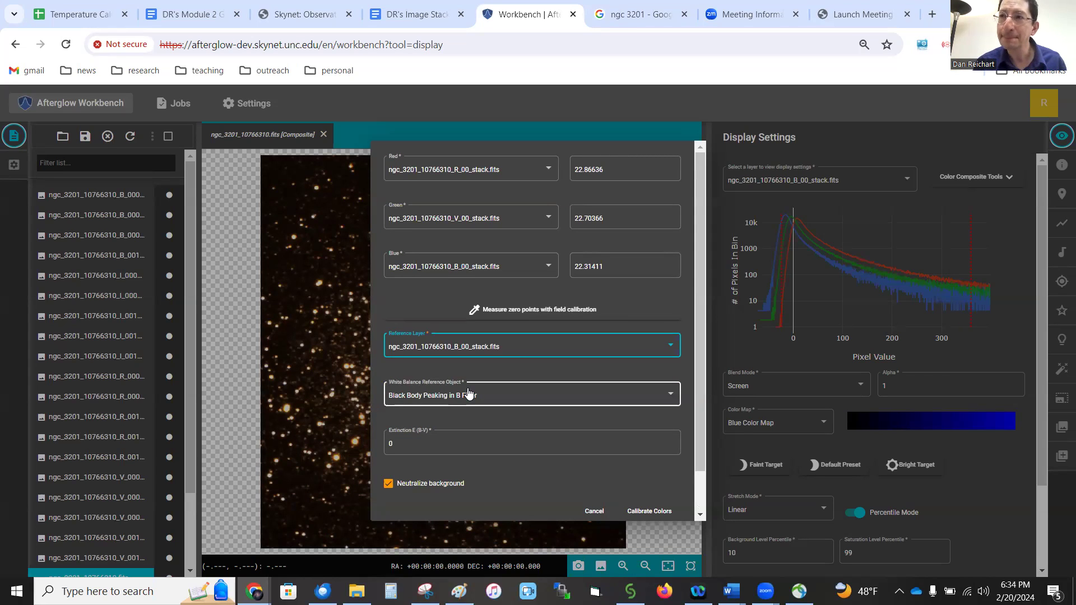
pyautogui.click(430, 448)
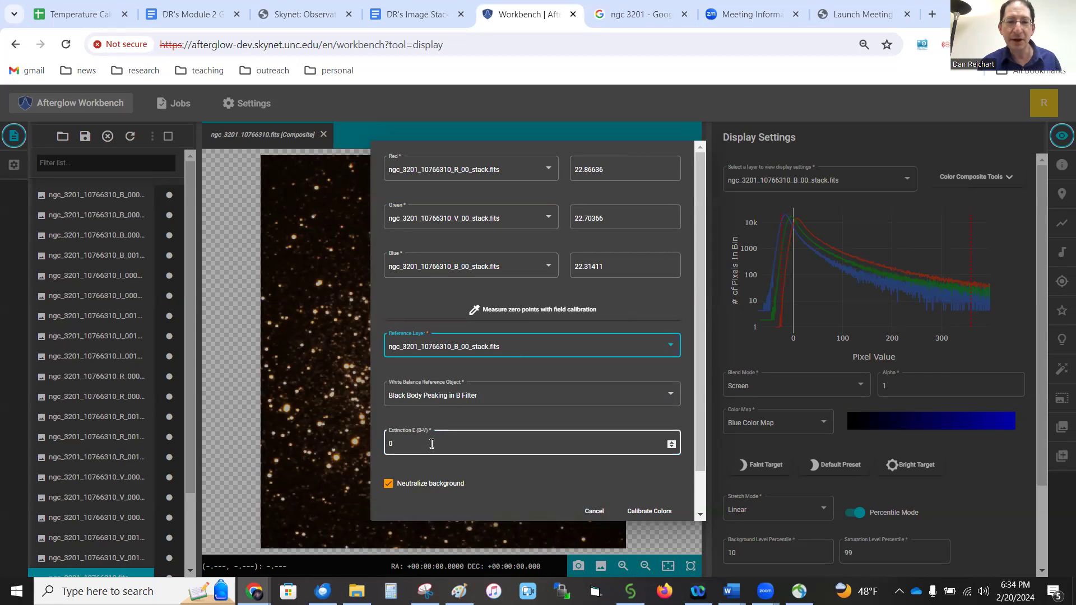
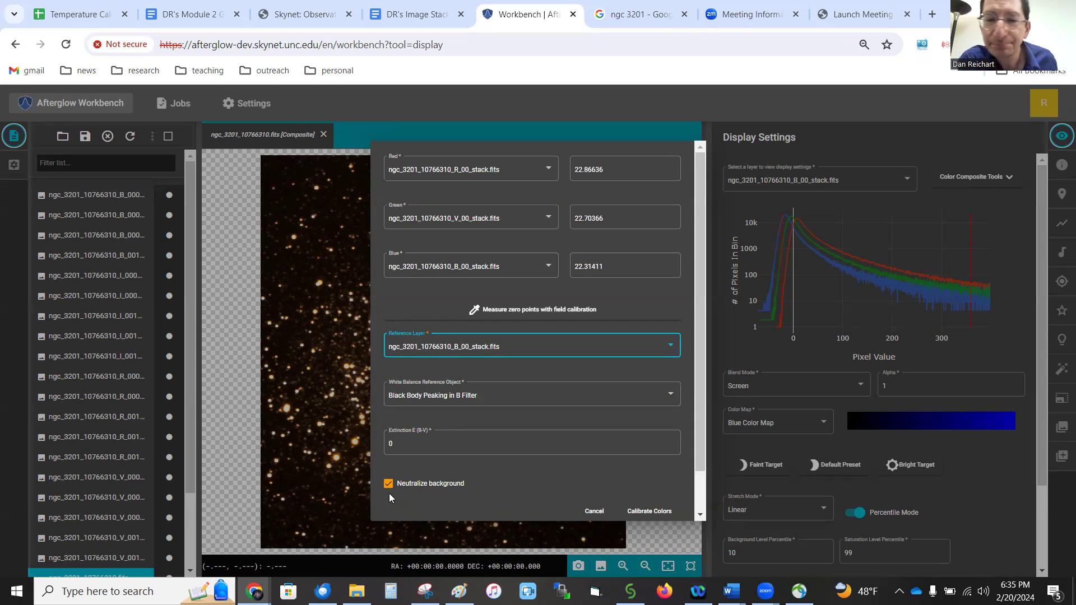
pyautogui.click(649, 511)
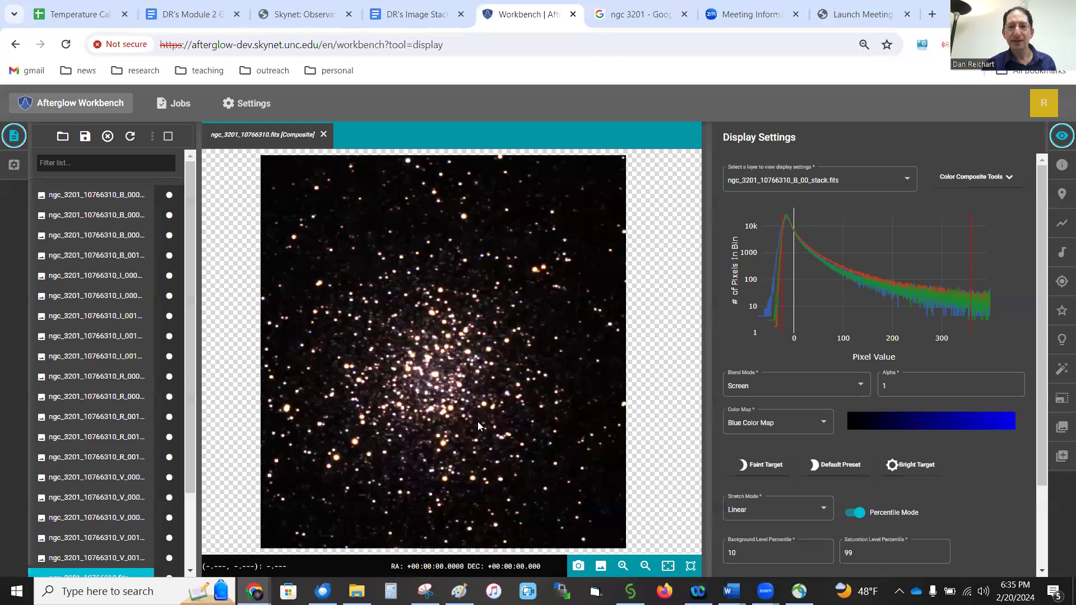
# Examine the star colors in the cluster core of the calibrated composite, both close up and across the whole field.
pyautogui.scroll(5, 434, 390)
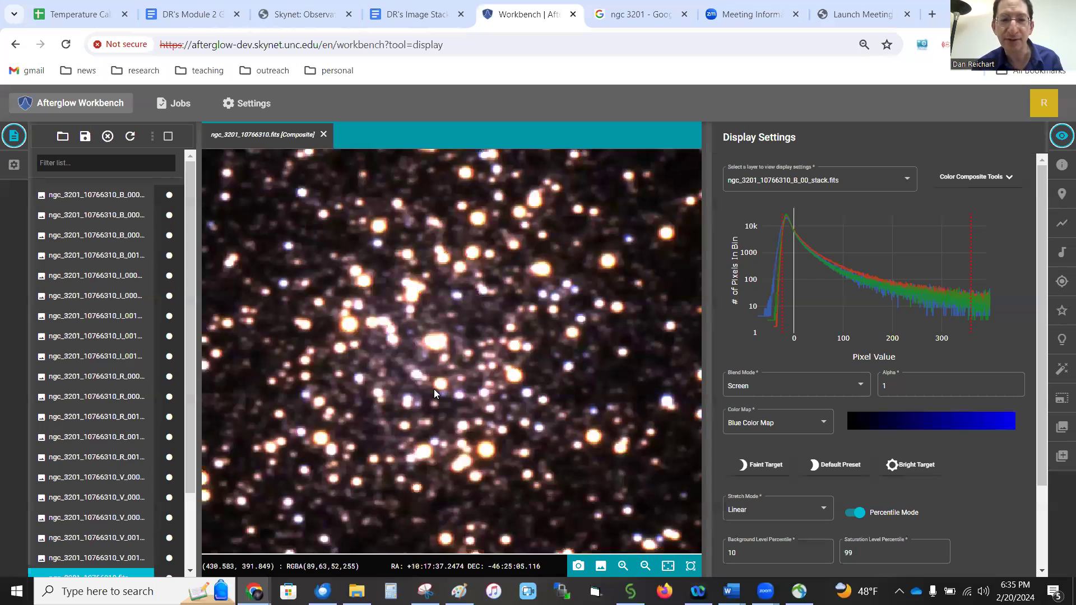
pyautogui.scroll(1, 434, 389)
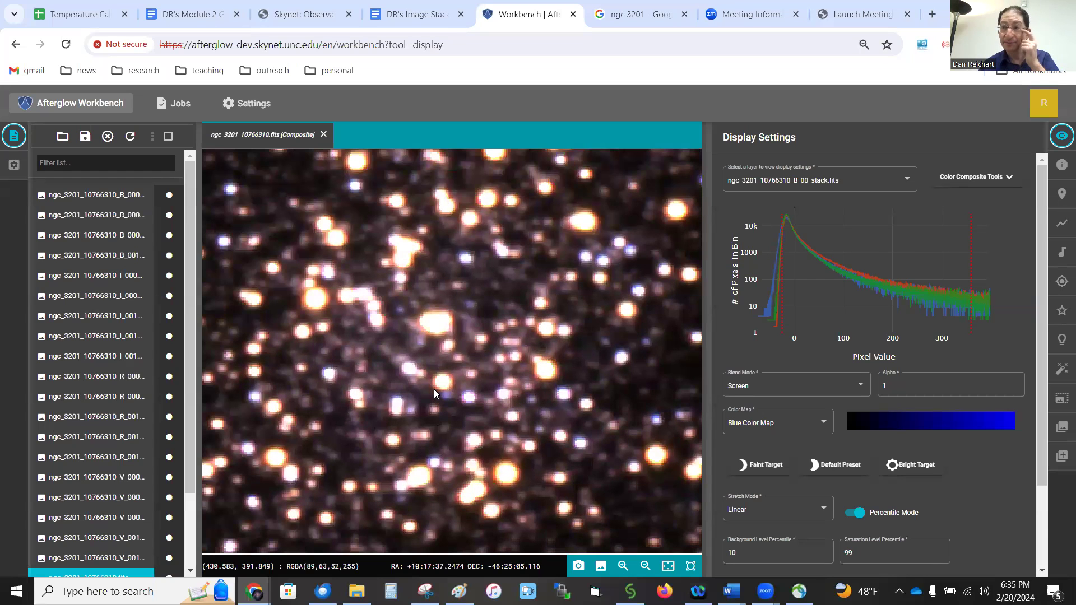
pyautogui.scroll(-6, 434, 389)
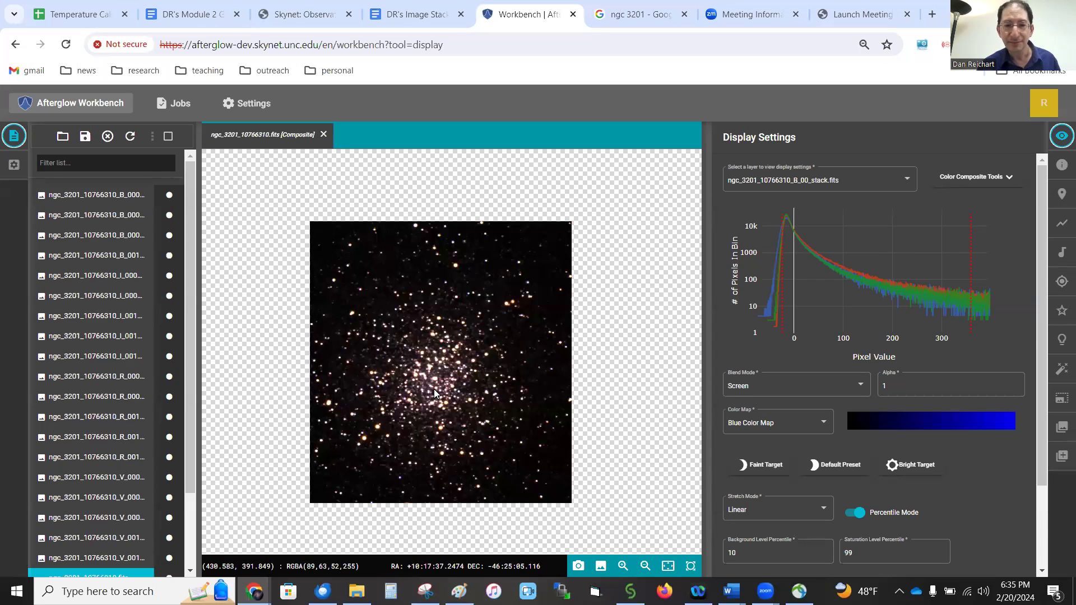
pyautogui.scroll(2, 435, 393)
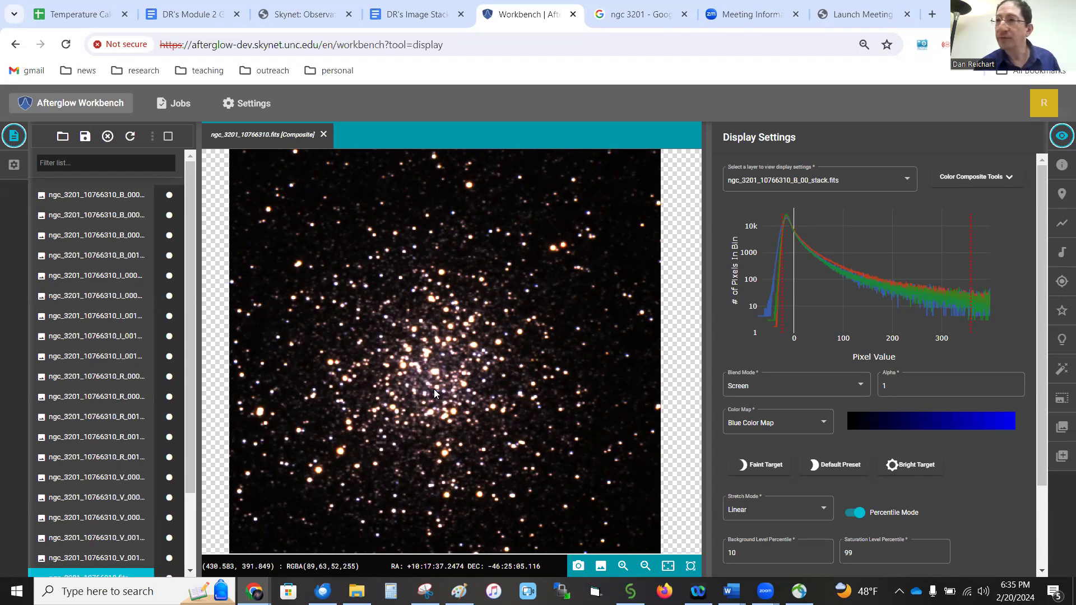
pyautogui.scroll(3, 434, 389)
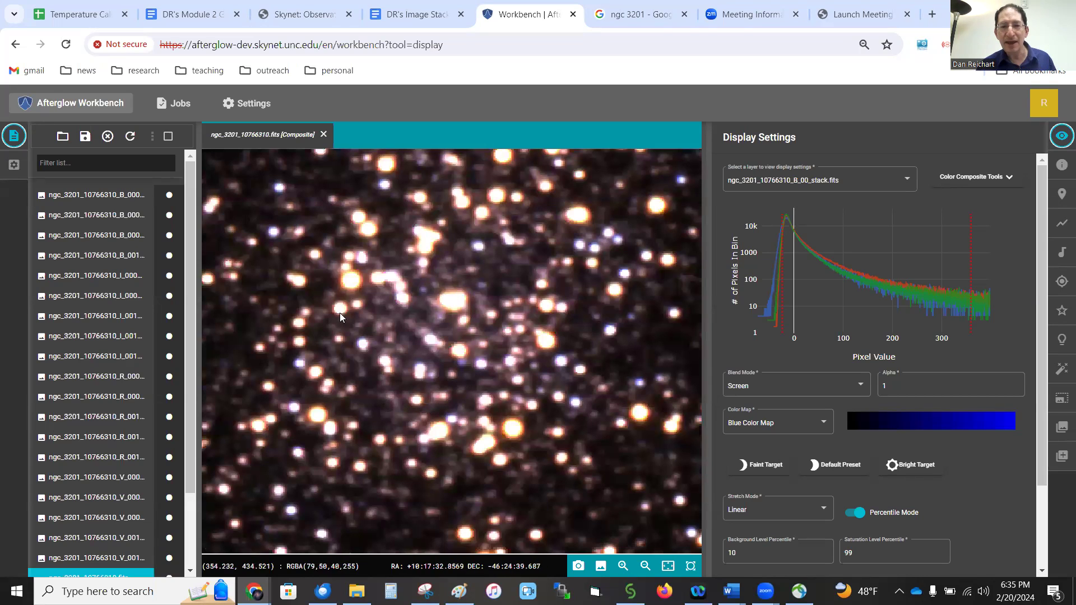
pyautogui.scroll(3, 342, 315)
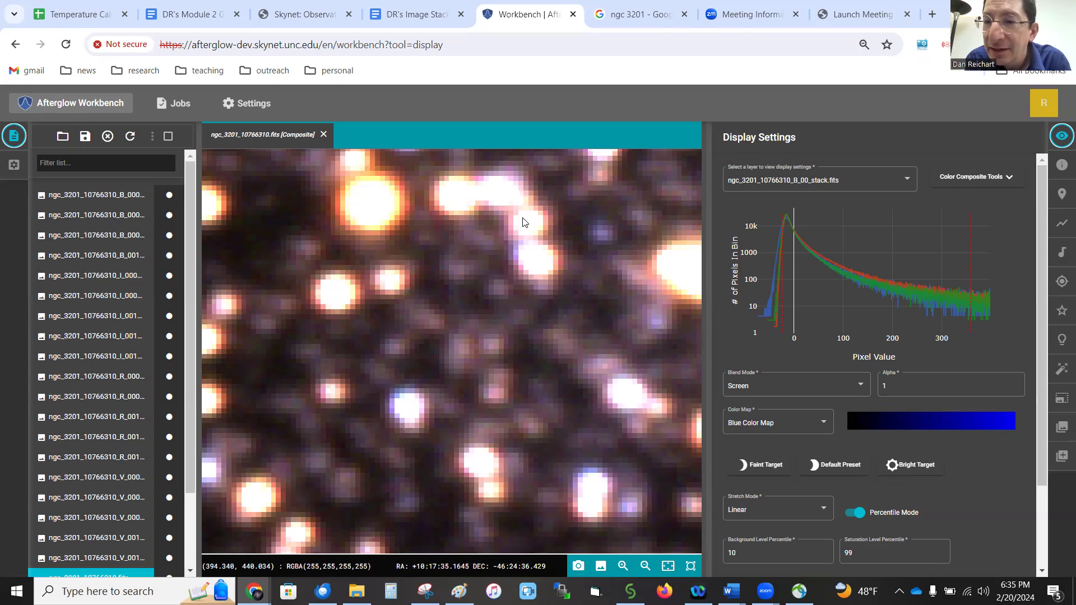
# Widen the display settings, set the stretch mode to Midtone and apply the default preset levels.
pyautogui.click(767, 516)
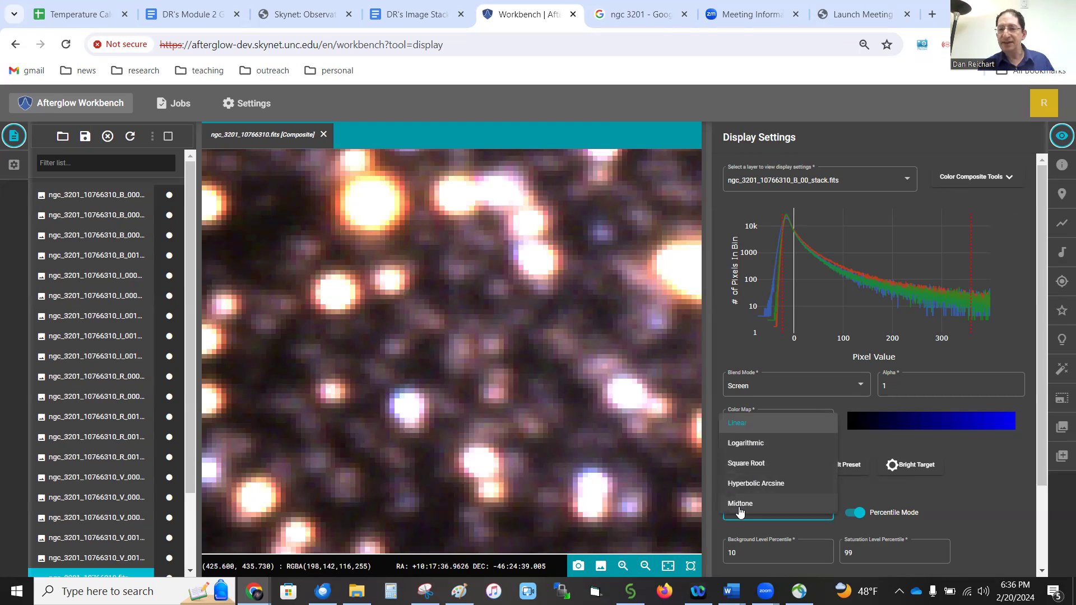
pyautogui.click(981, 495)
pyautogui.moveTo(706, 467); pyautogui.dragTo(634, 464)
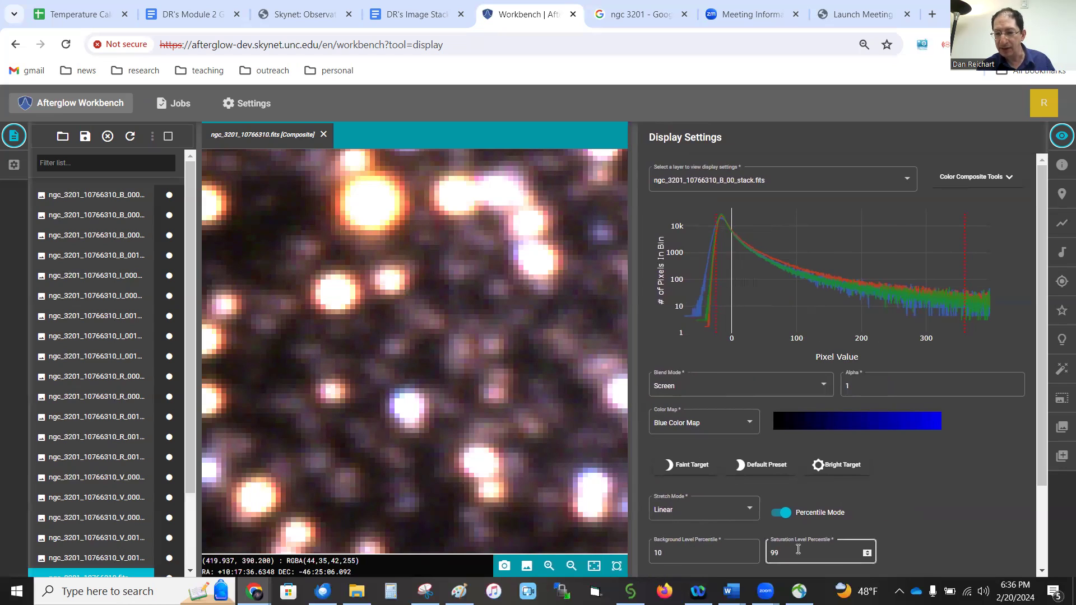
pyautogui.click(694, 509)
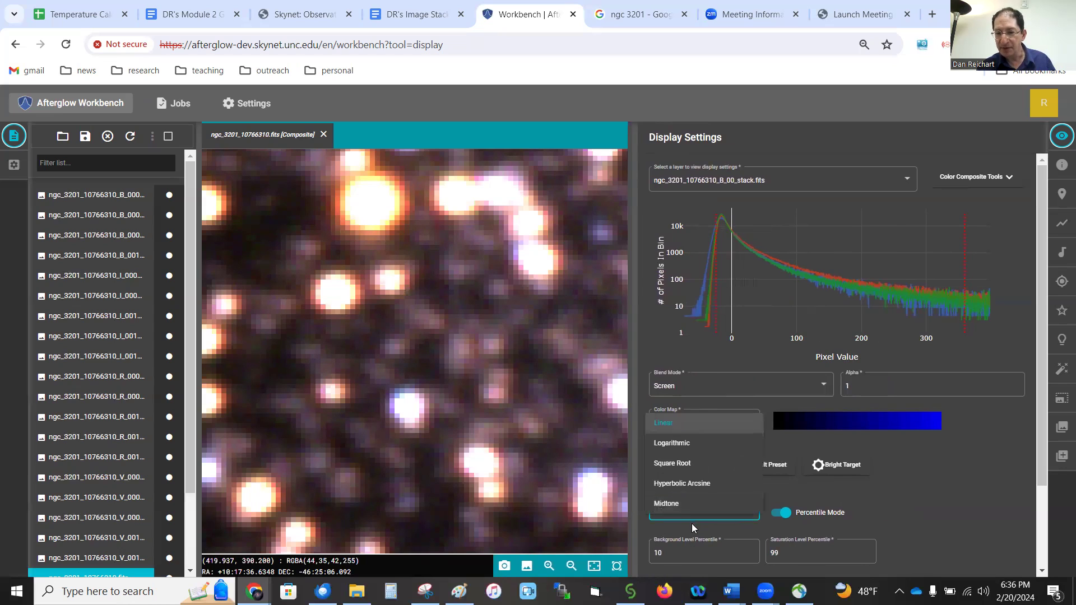
pyautogui.click(689, 509)
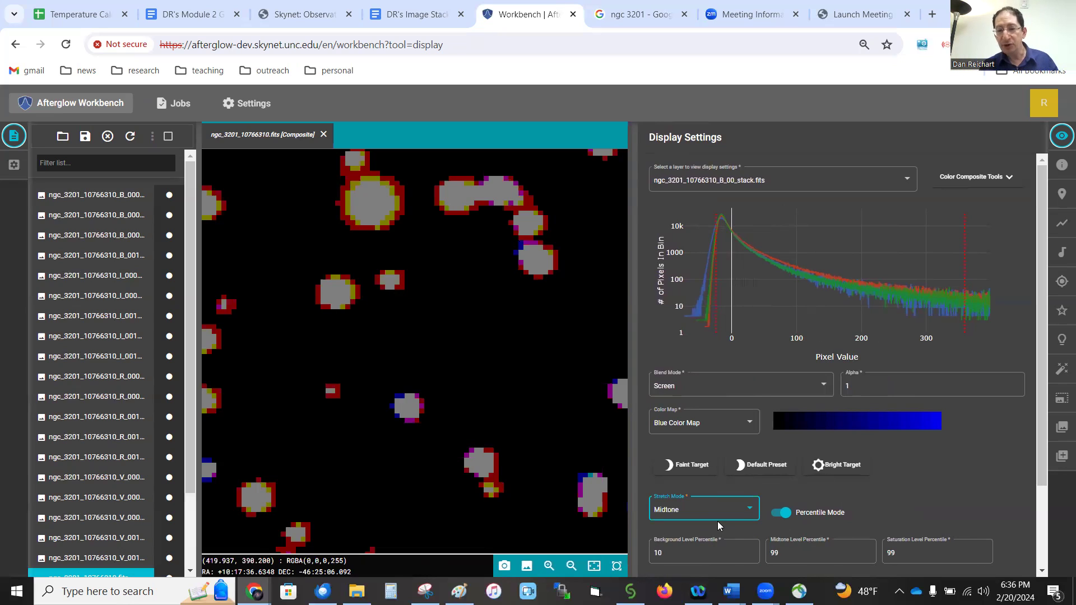
pyautogui.click(754, 474)
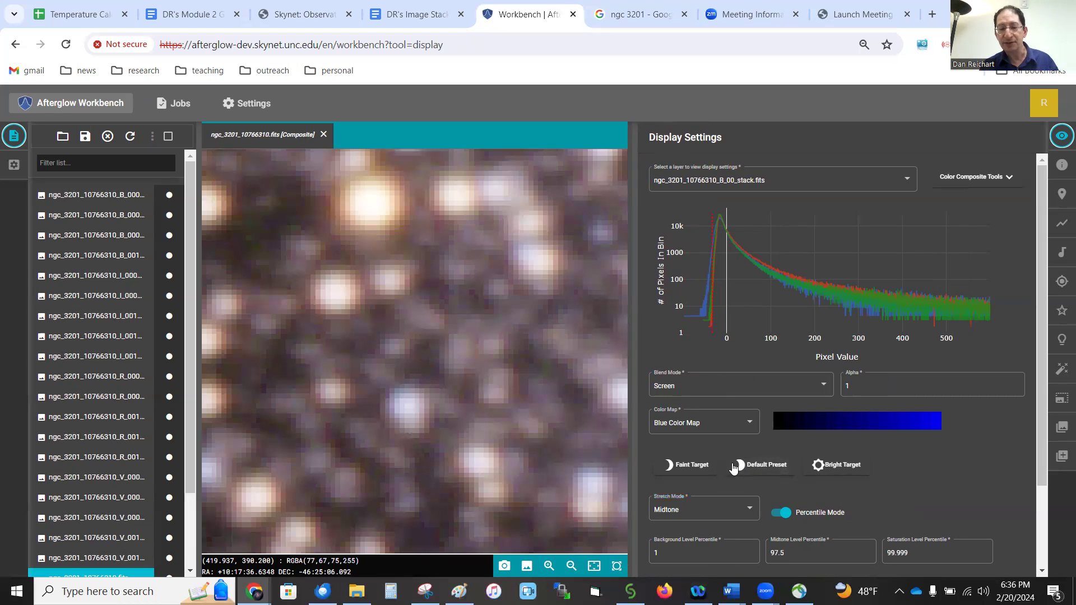
# Examine how the midtone stretch renders star colors and brightness in the cluster core and the outer field.
pyautogui.scroll(-4, 427, 345)
pyautogui.scroll(-2, 427, 343)
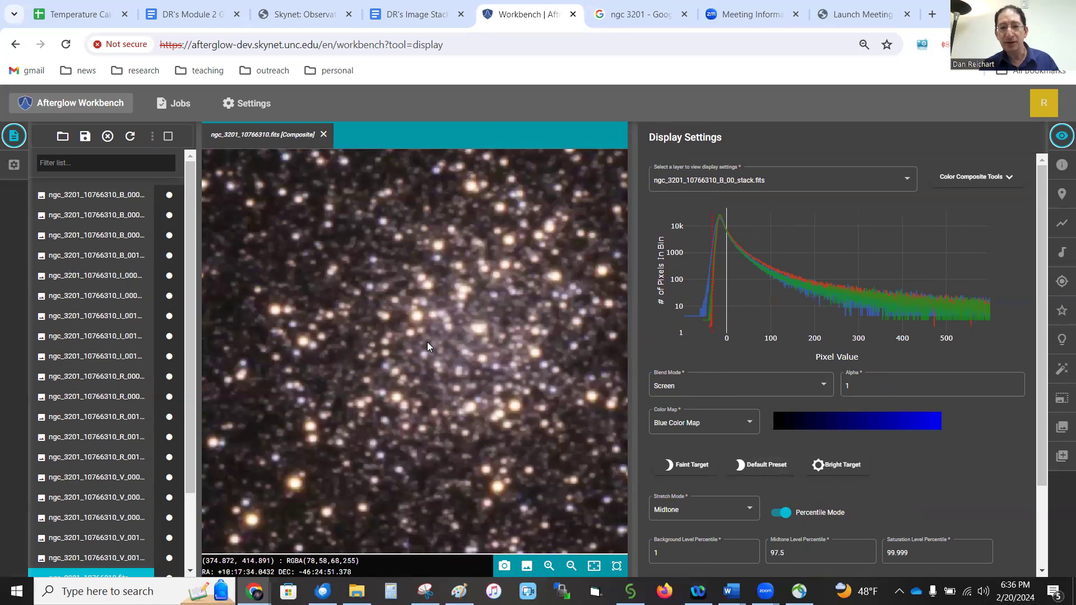
pyautogui.scroll(-3, 427, 342)
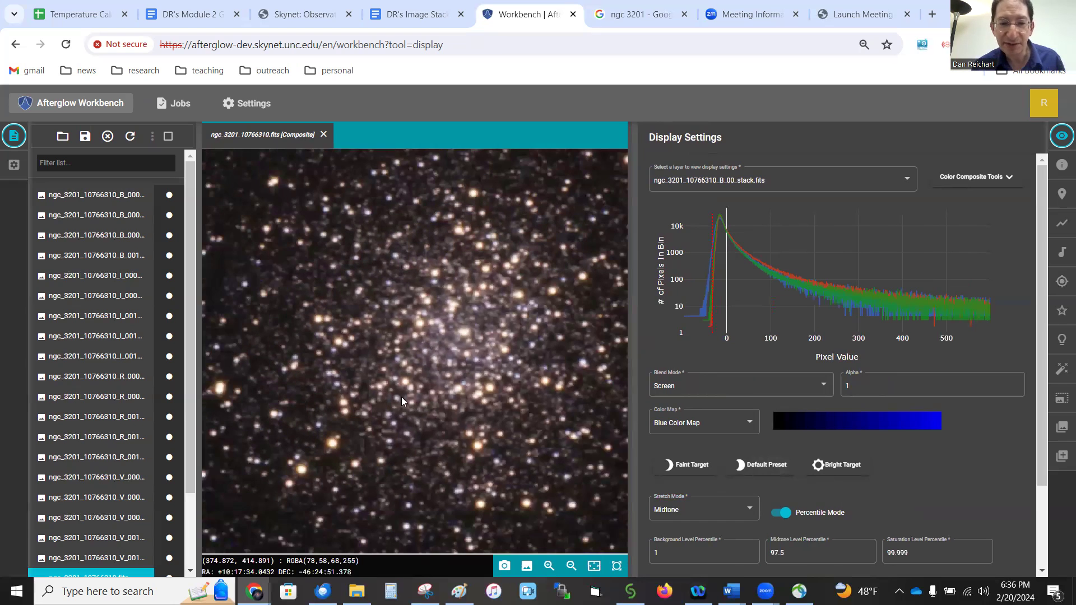
pyautogui.scroll(5, 392, 371)
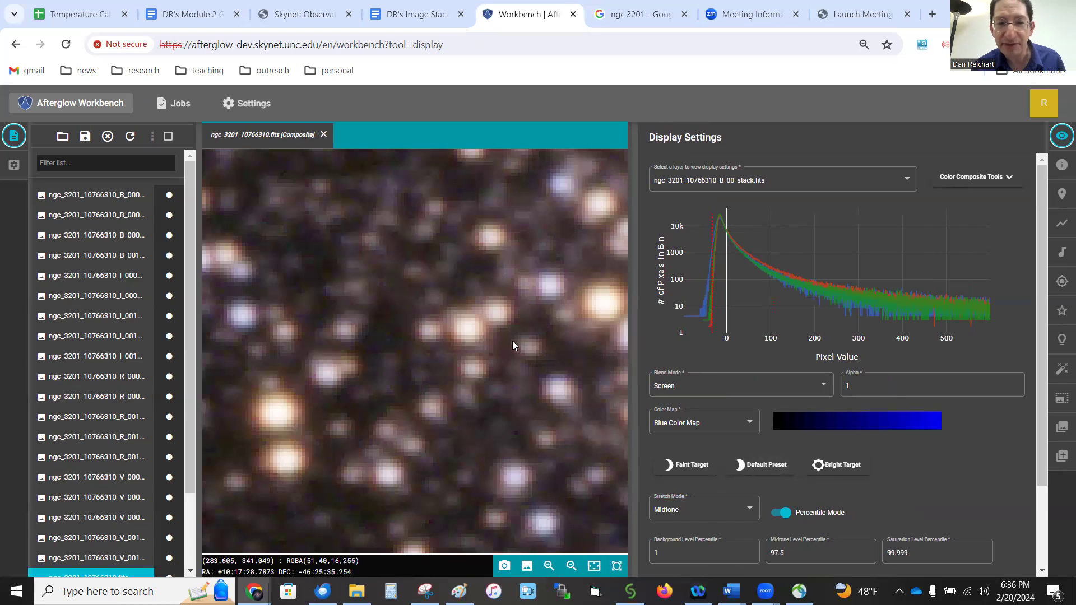
pyautogui.scroll(-4, 517, 339)
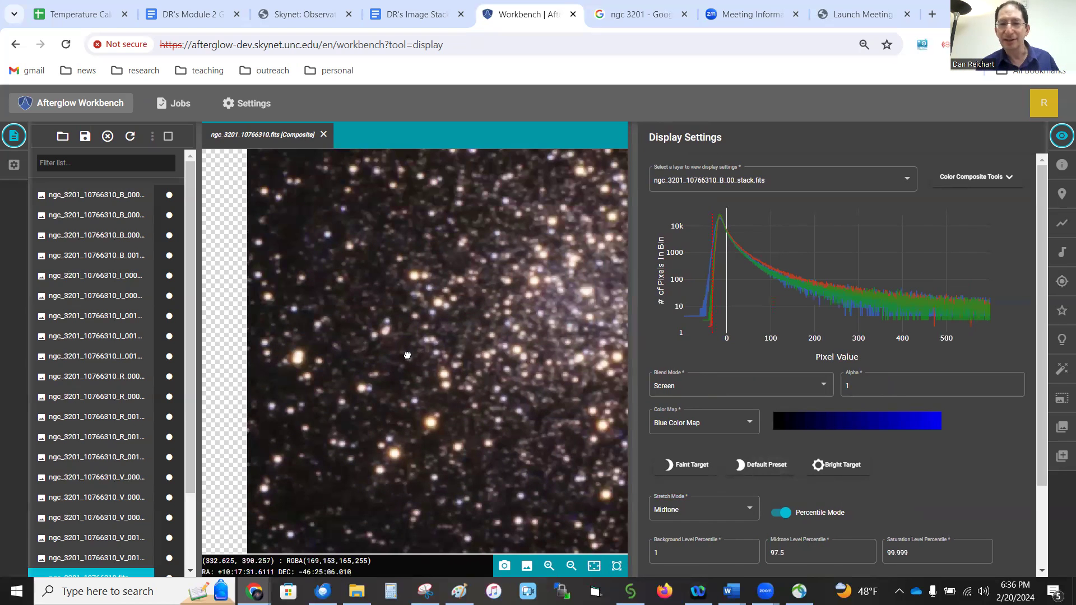
pyautogui.scroll(2, 408, 354)
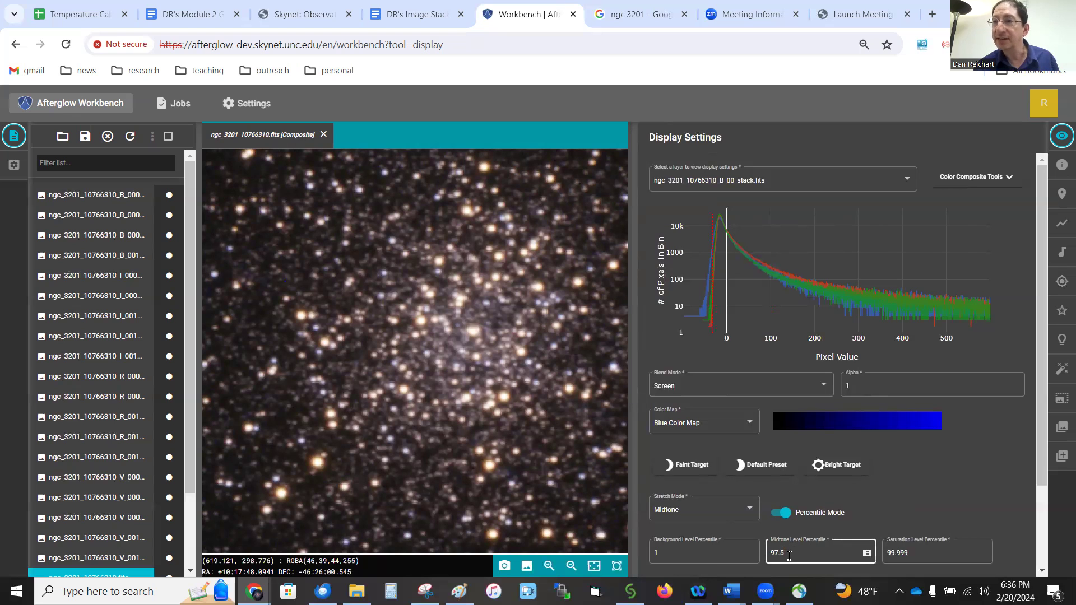
pyautogui.scroll(-4, 464, 359)
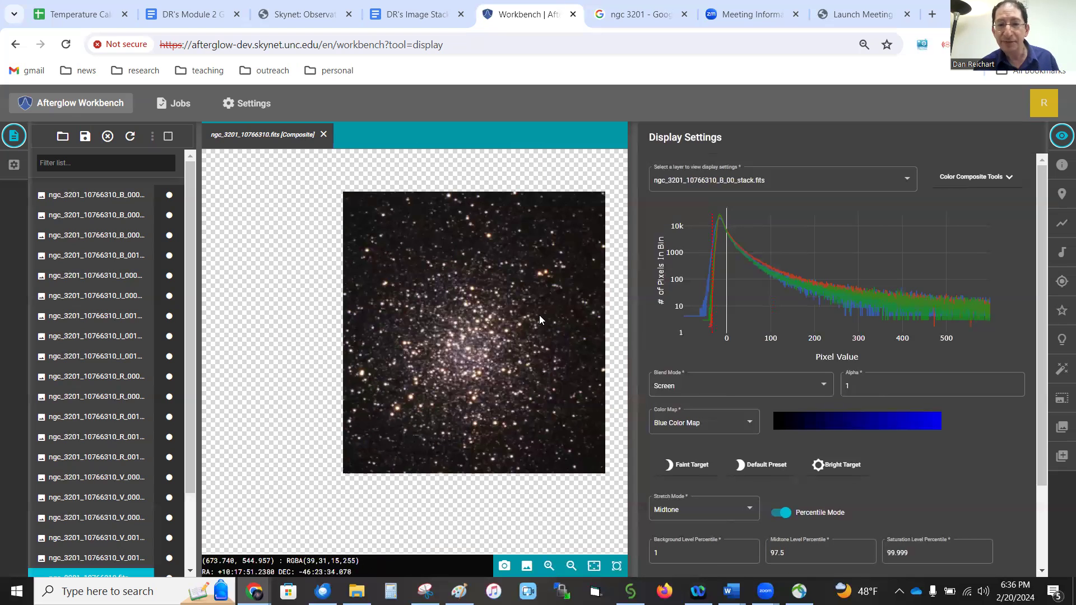
pyautogui.scroll(4, 542, 315)
# Try a midtone level percentile of 99.9 and check the effect on the whole cluster.
pyautogui.click(800, 552)
pyautogui.moveTo(799, 552); pyautogui.dragTo(775, 552)
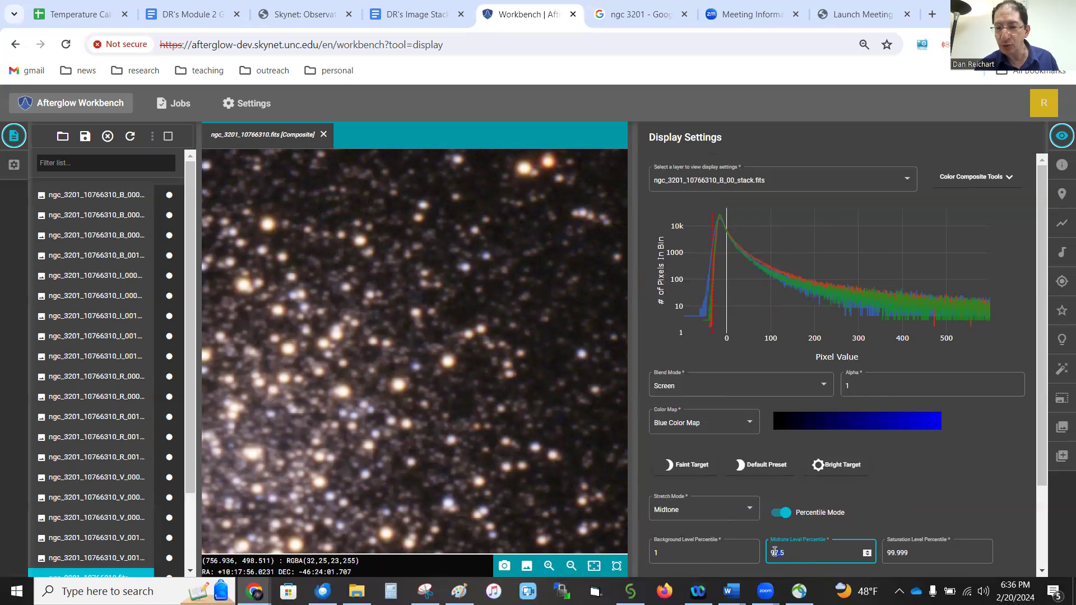
pyautogui.write('99')
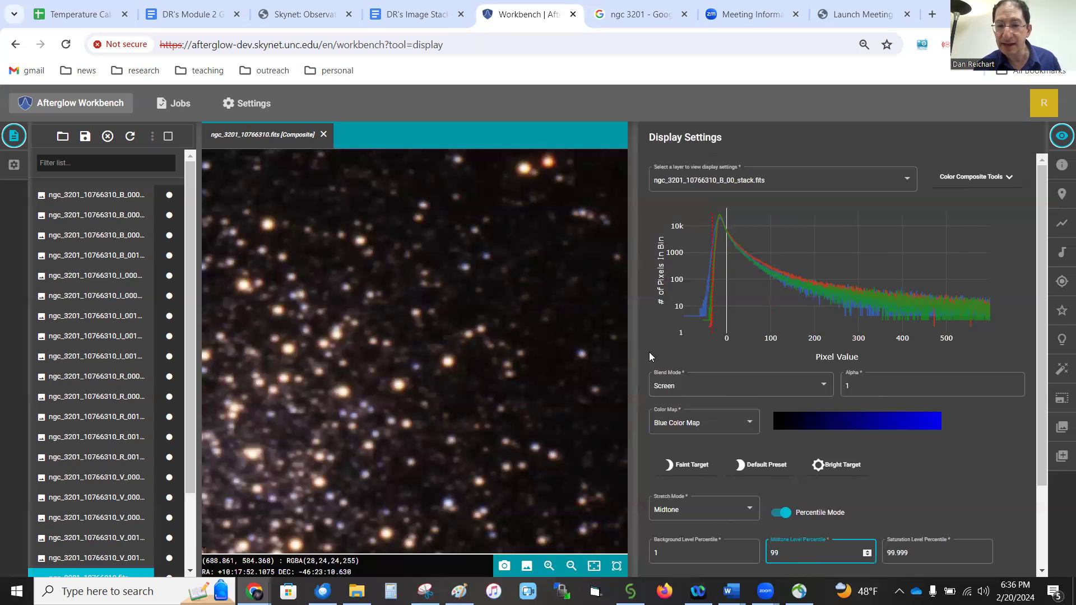
pyautogui.write('.9')
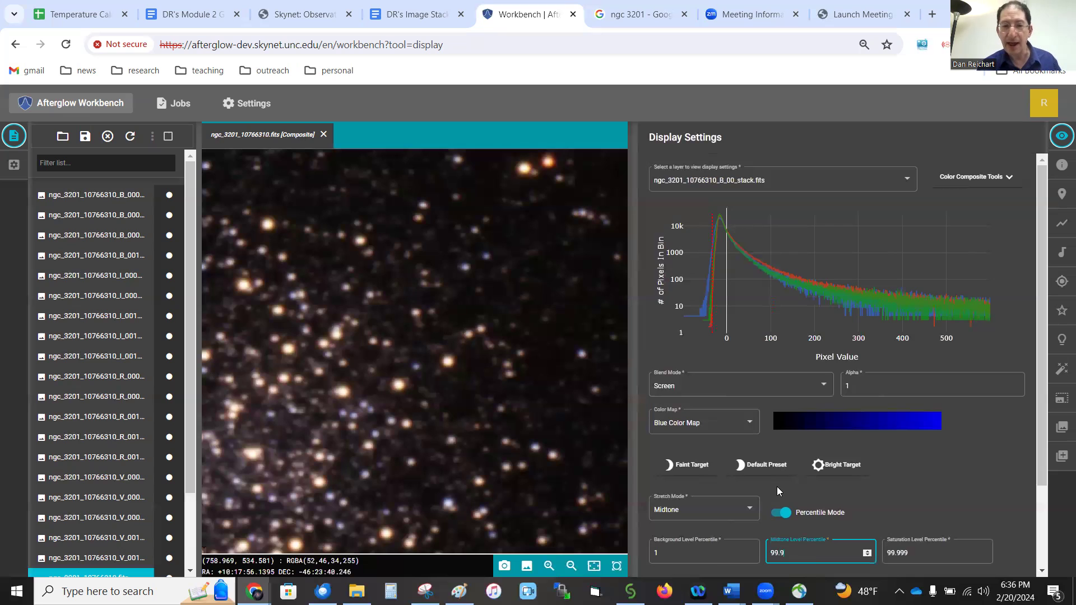
pyautogui.click(398, 381)
pyautogui.scroll(-5, 398, 382)
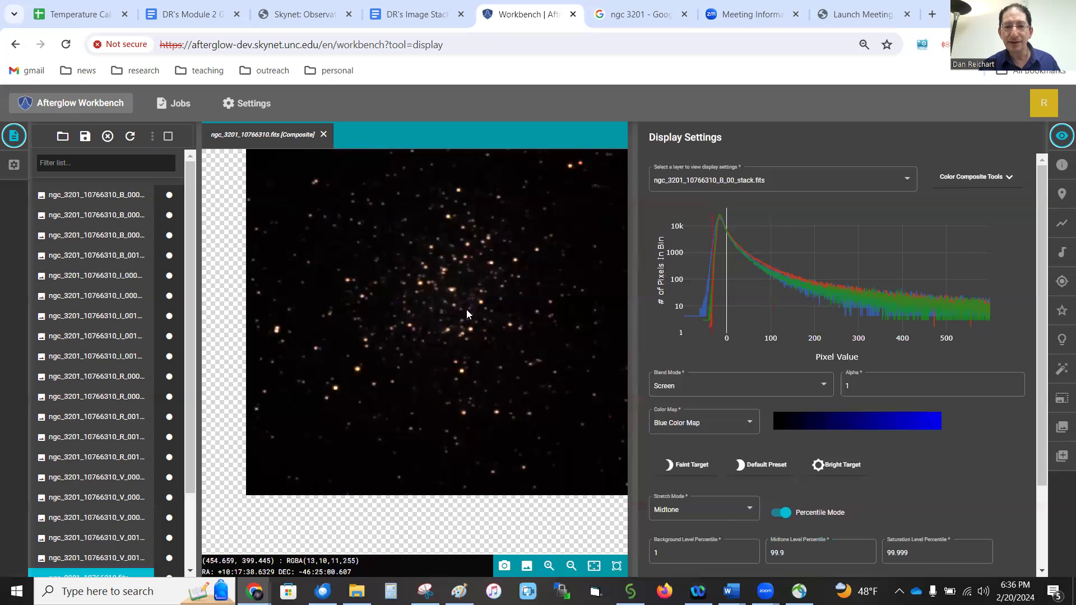
pyautogui.scroll(3, 439, 359)
# Set the midtone level percentile to 90 and the background level percentile to 10.
pyautogui.click(793, 552)
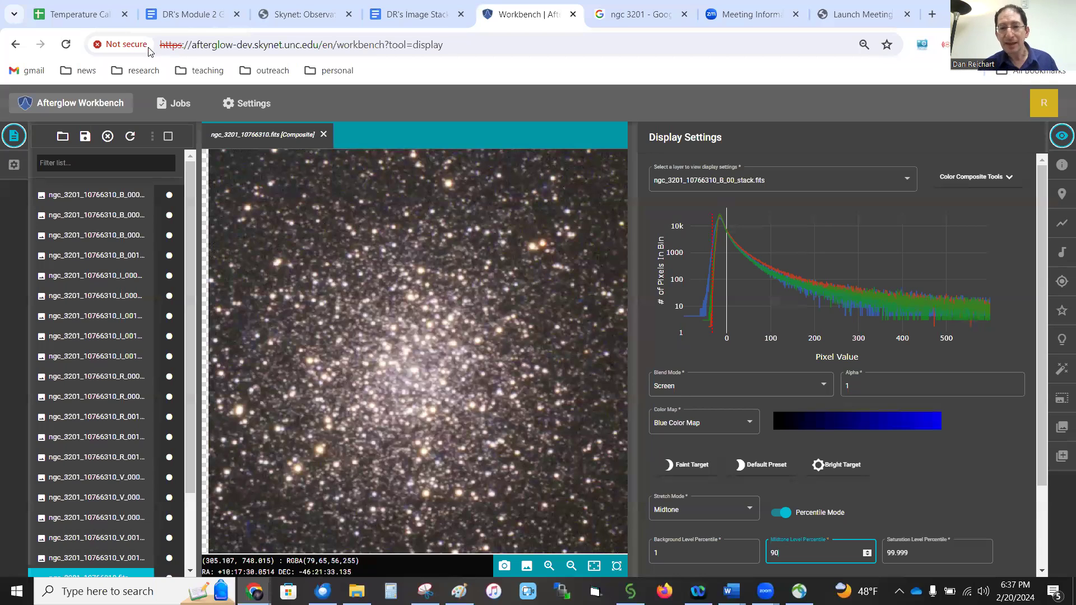
pyautogui.scroll(3, 521, 267)
pyautogui.scroll(1, 521, 267)
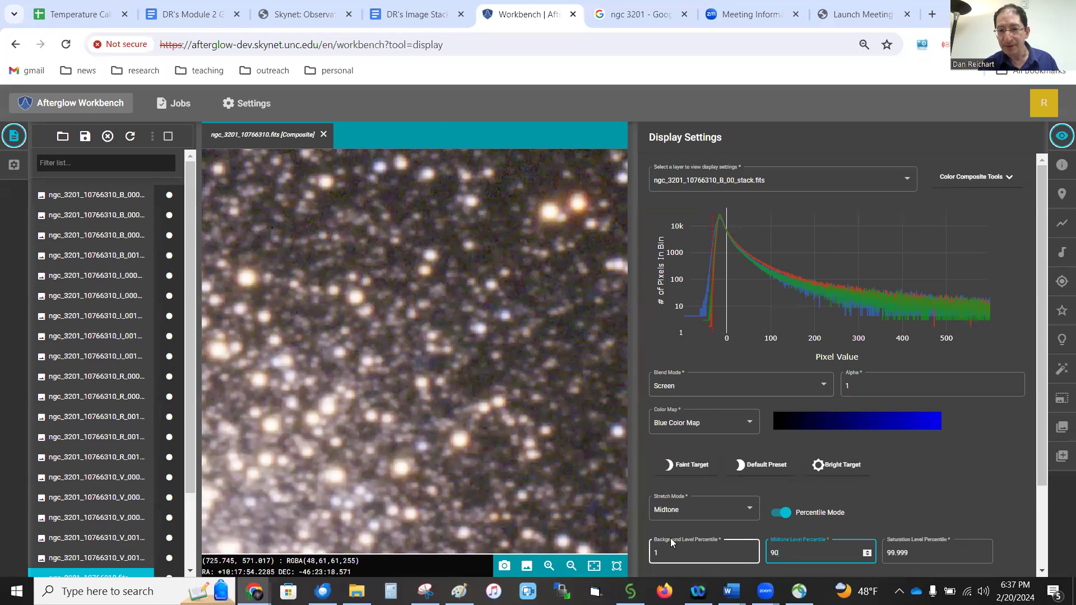
pyautogui.click(661, 552)
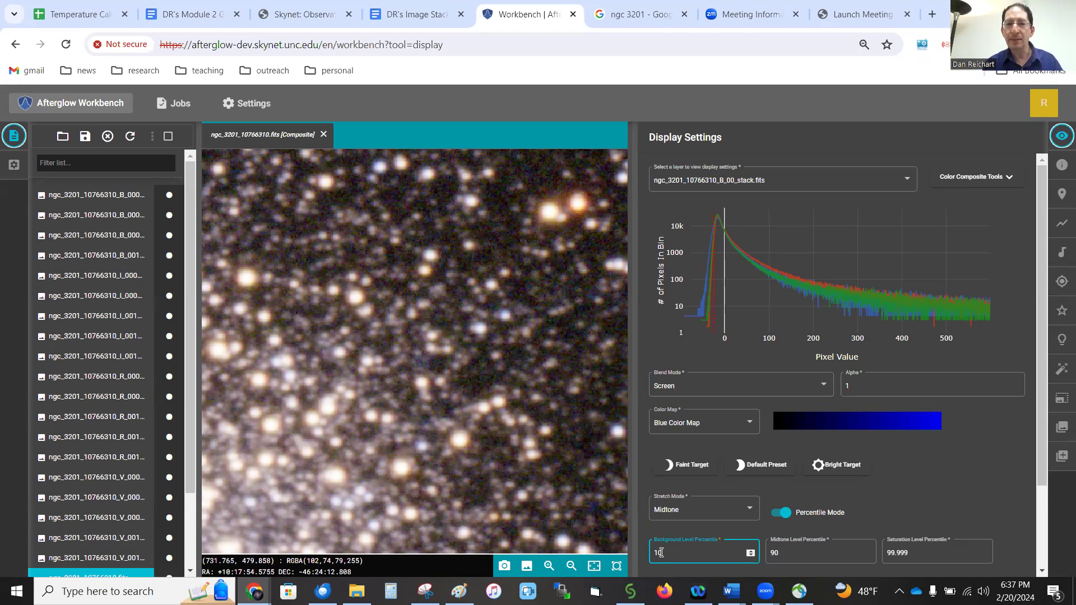
# Try a background level percentile of 50, check the effect on the cluster, and restore it to 10.
pyautogui.scroll(-5, 440, 354)
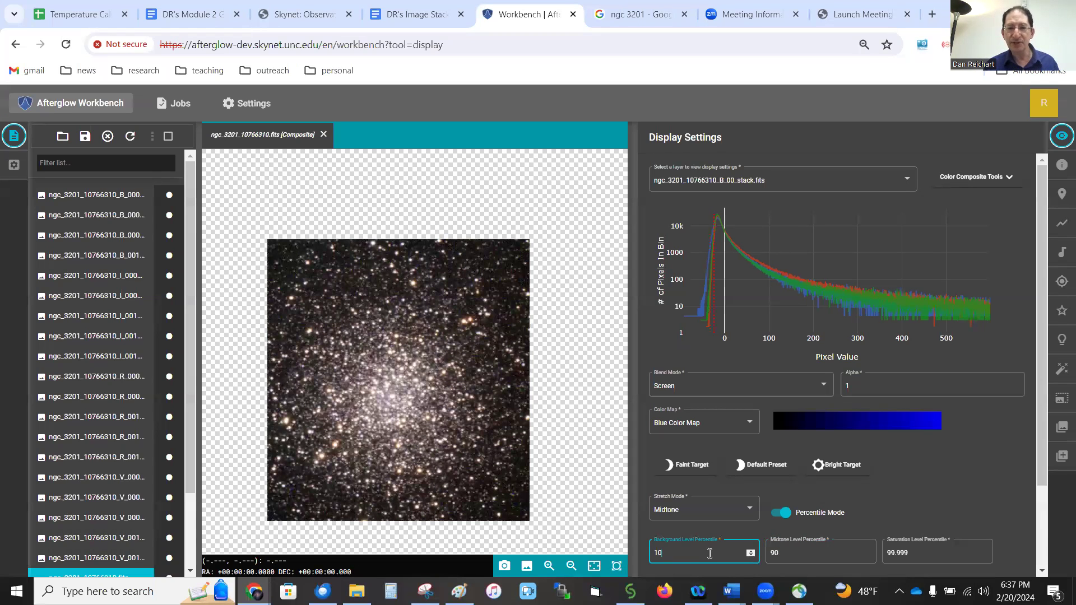
pyautogui.press('BackSpace')
pyautogui.press('BackSpace')
pyautogui.write('50')
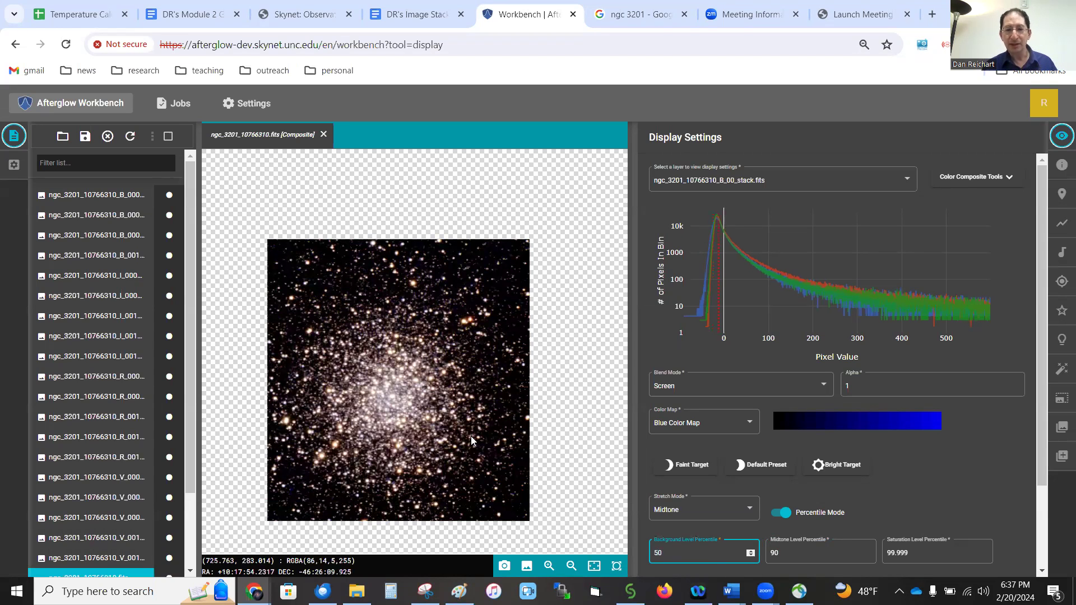
pyautogui.scroll(5, 471, 436)
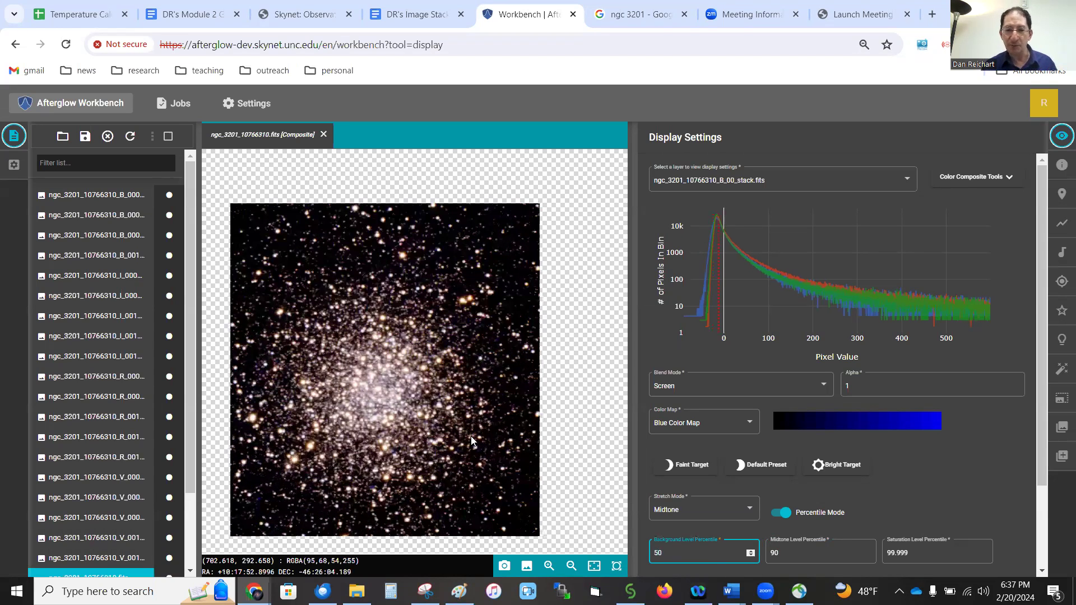
pyautogui.scroll(3, 476, 380)
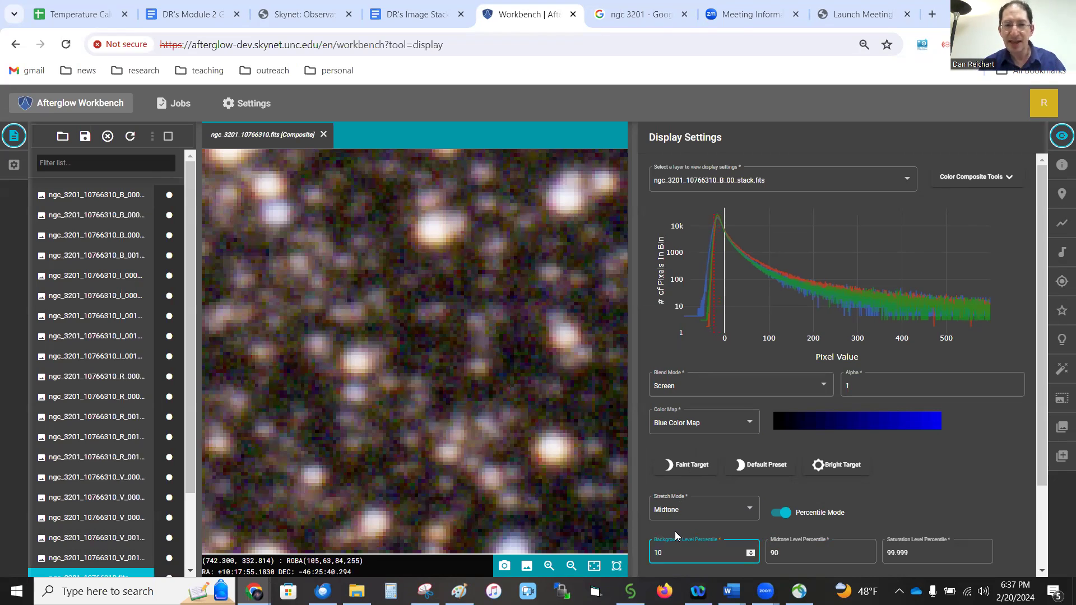
pyautogui.scroll(-5, 378, 350)
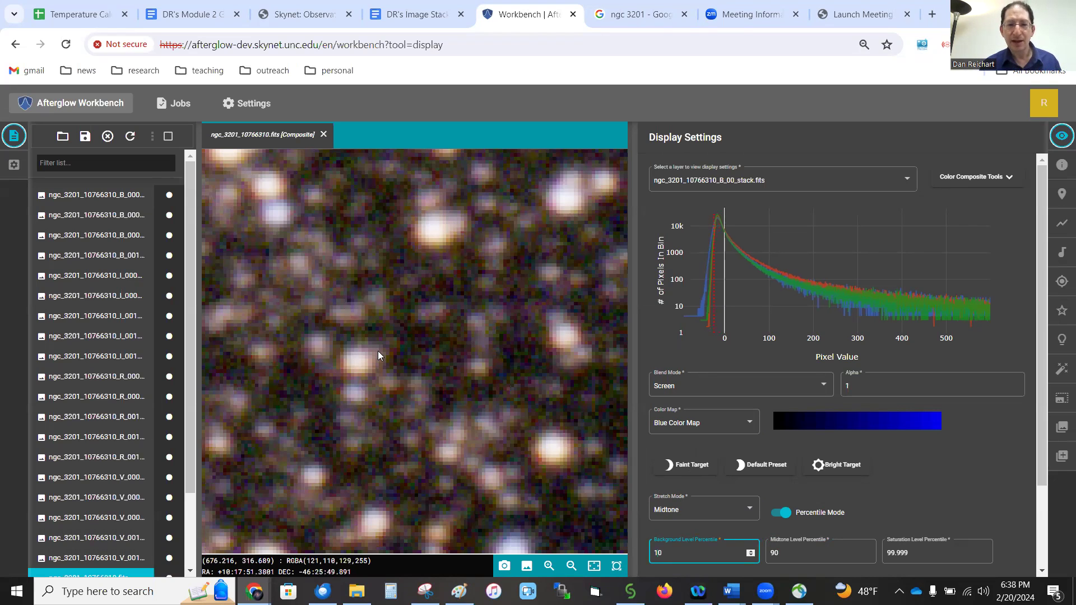
pyautogui.click(366, 322)
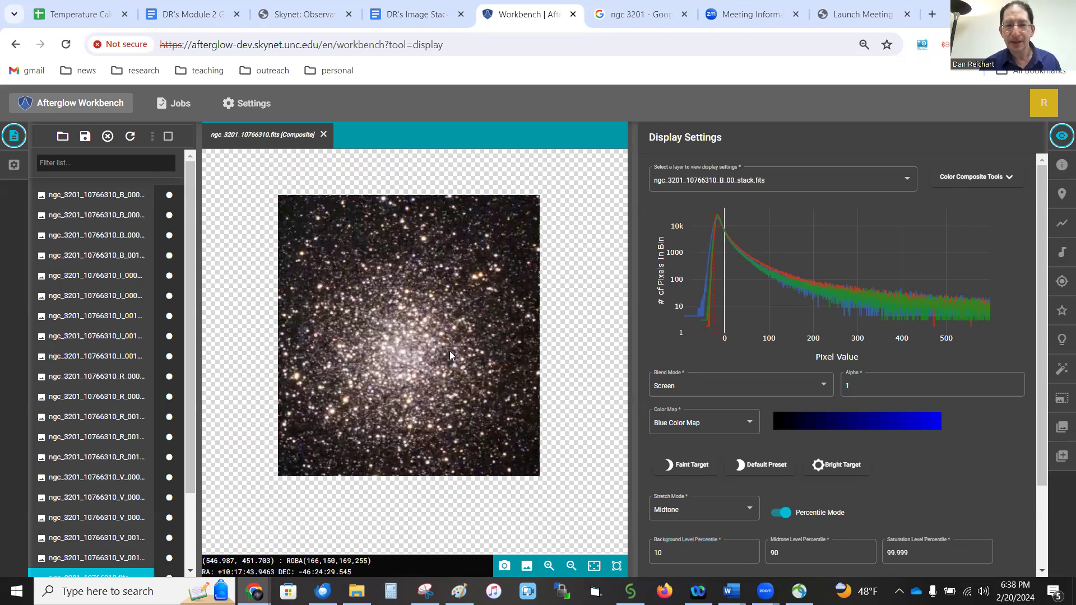
pyautogui.click(705, 548)
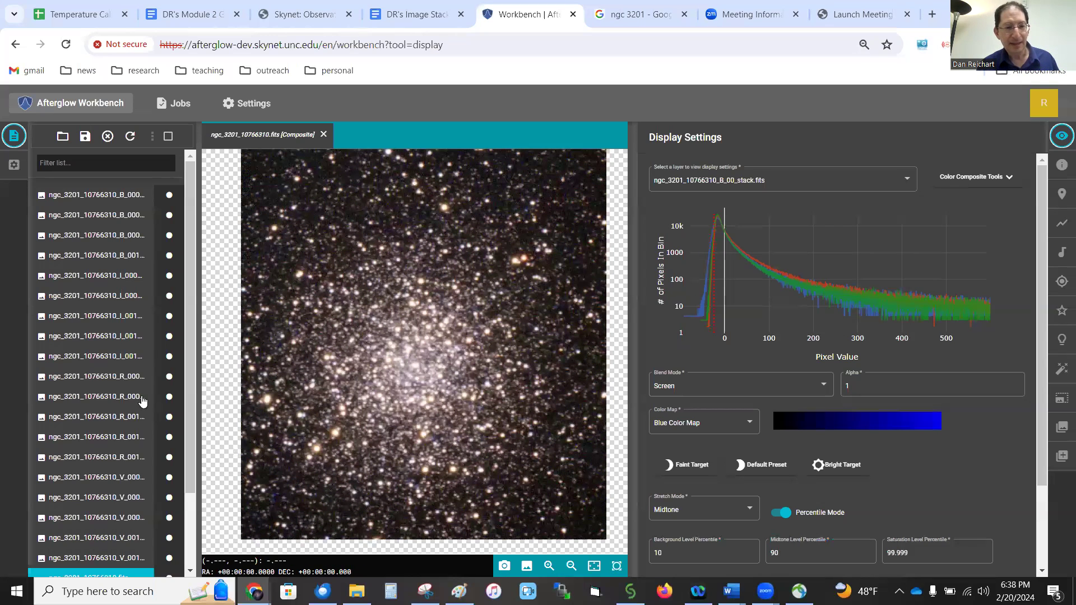
# Save the composite in the Workspace folder as ngc_3201_10766310.fits.
pyautogui.scroll(-1, 95, 464)
pyautogui.scroll(-1, 95, 465)
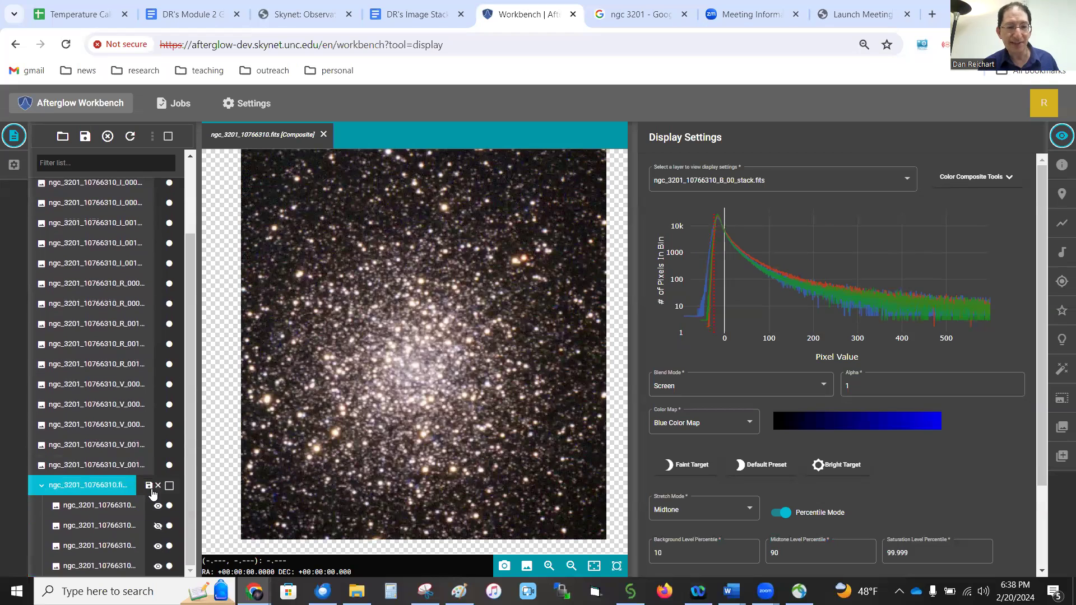
pyautogui.click(149, 487)
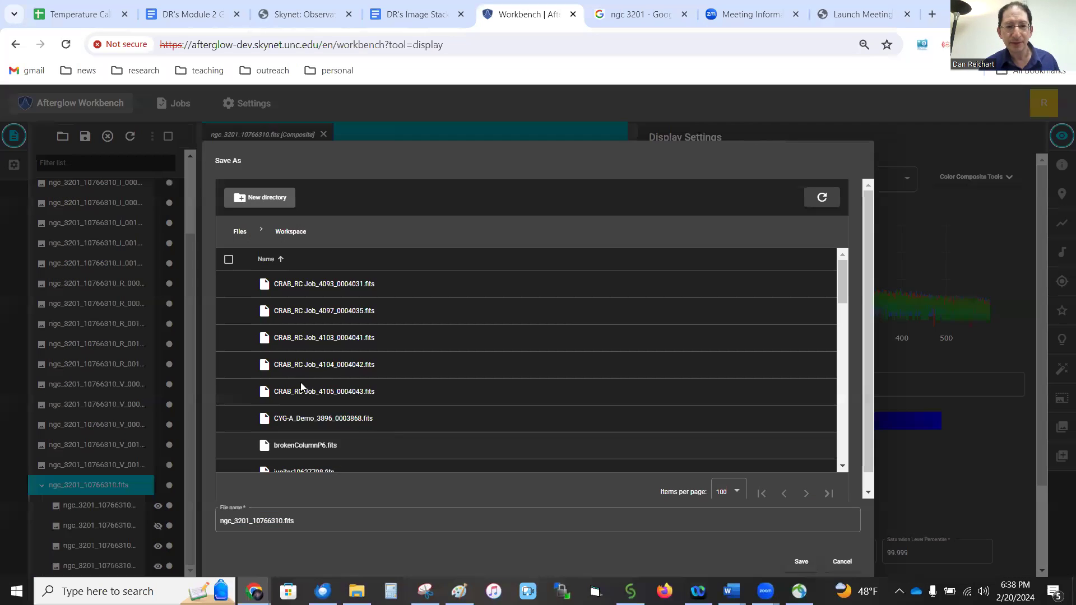
pyautogui.click(234, 232)
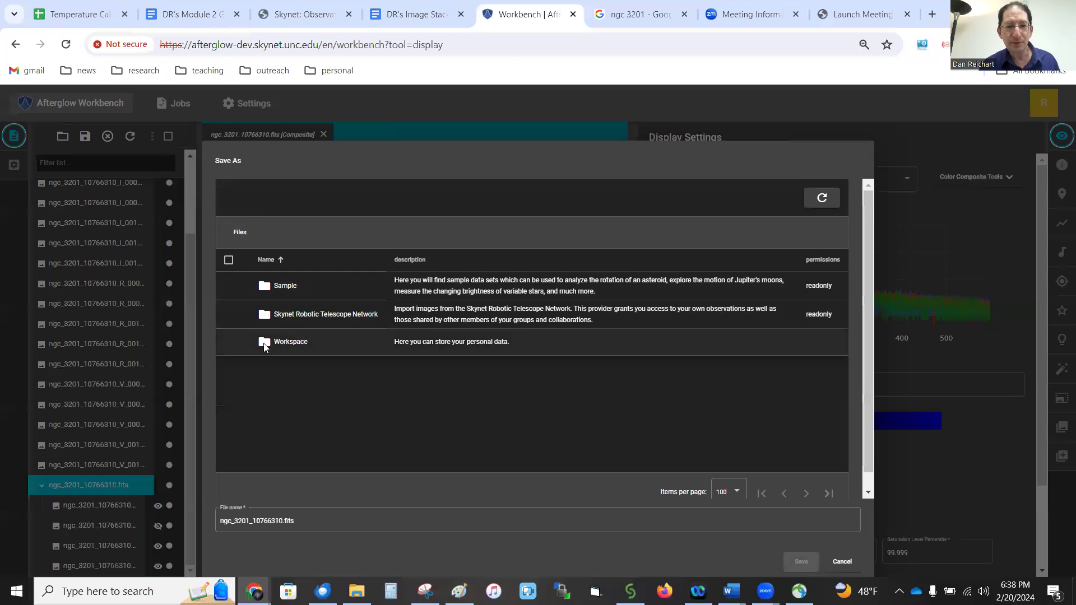
pyautogui.click(295, 342)
pyautogui.doubleClick(295, 342)
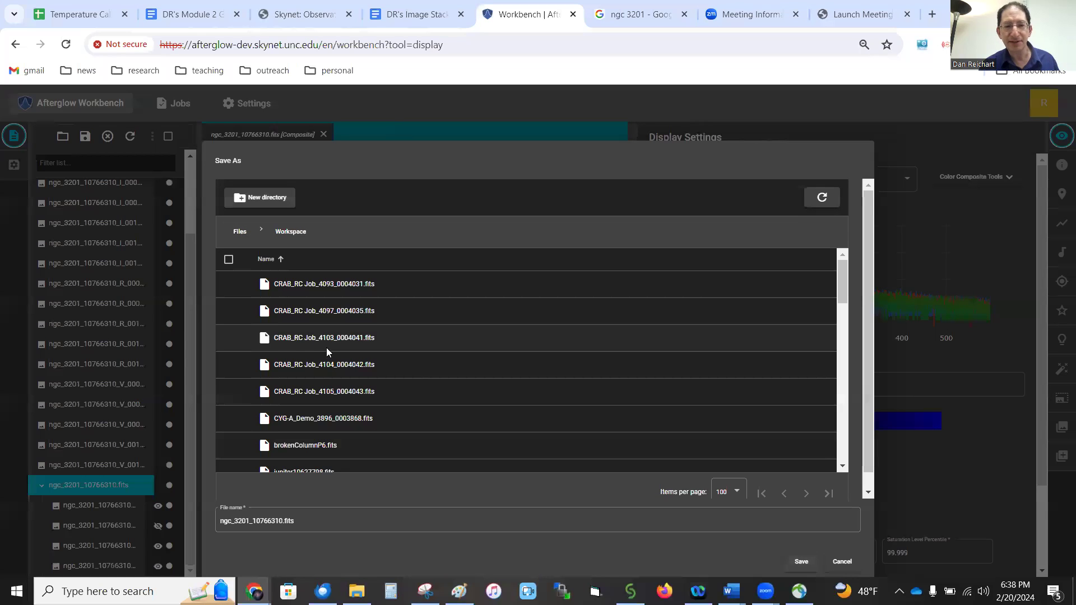
pyautogui.click(802, 563)
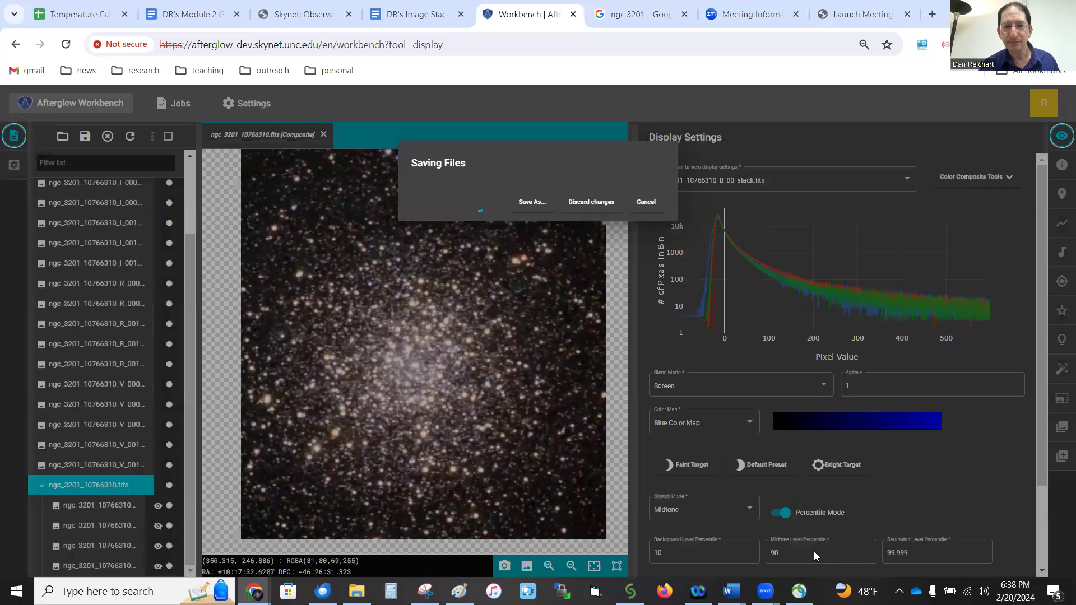
pyautogui.click(652, 209)
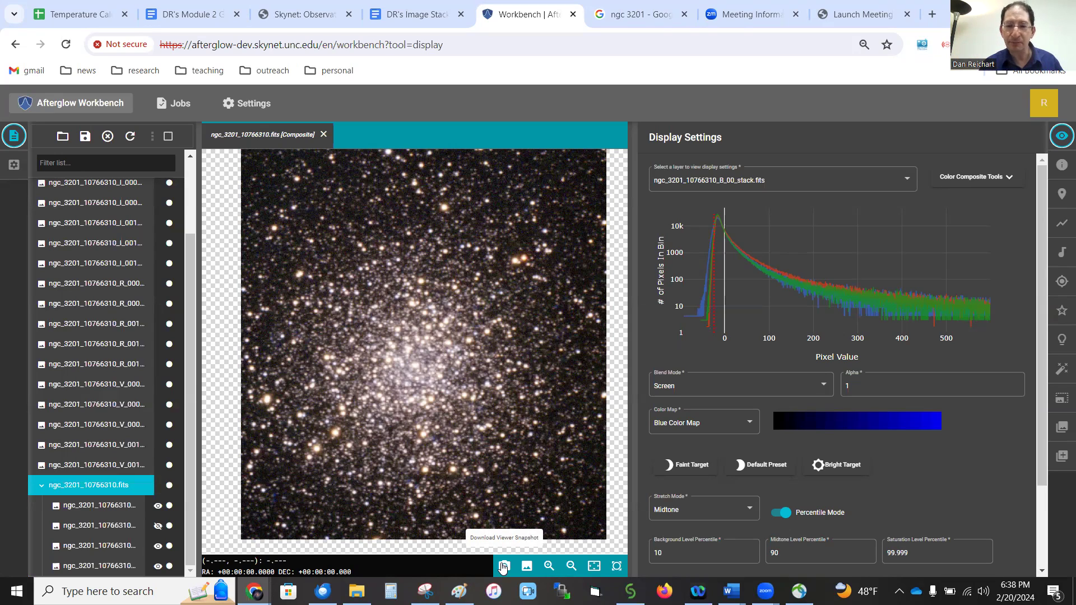
# Download the composite as a JPG image and open it beside the Telescope Live photo of NGC 3201 for comparison.
pyautogui.click(527, 569)
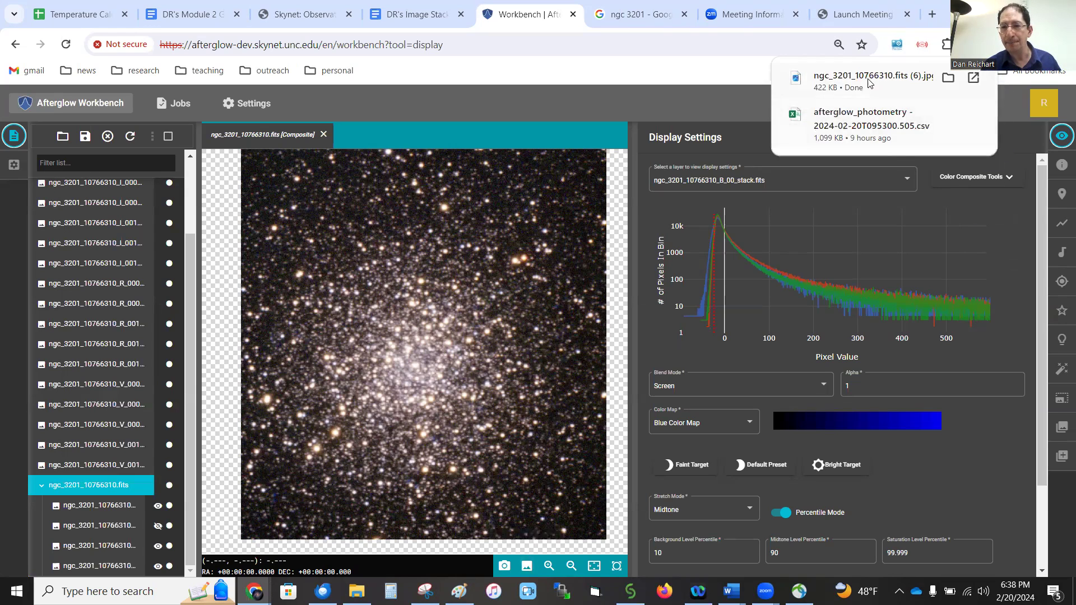
pyautogui.click(870, 83)
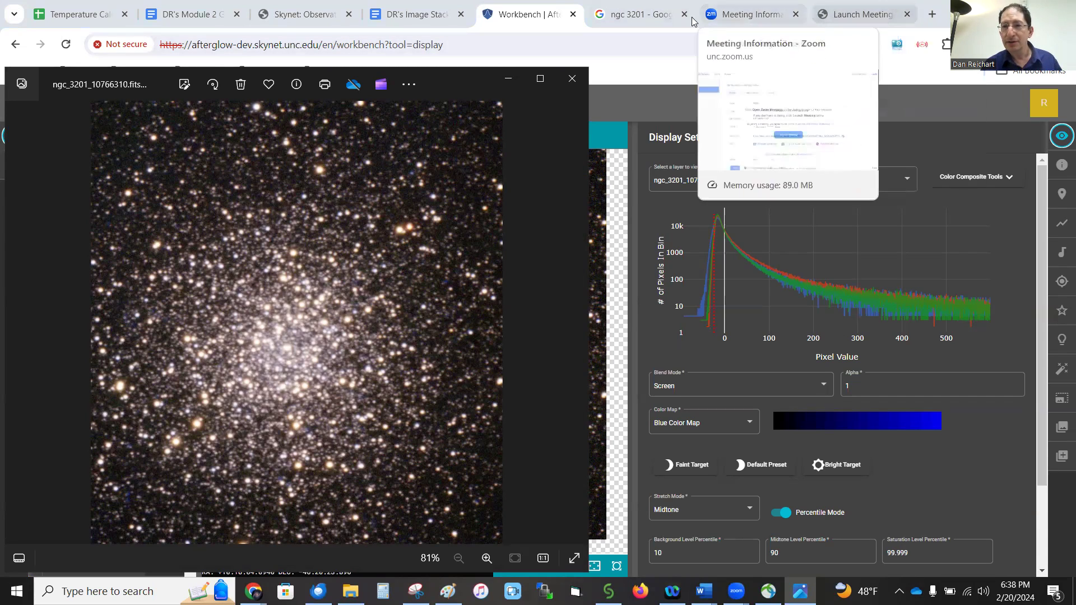
pyautogui.click(665, 15)
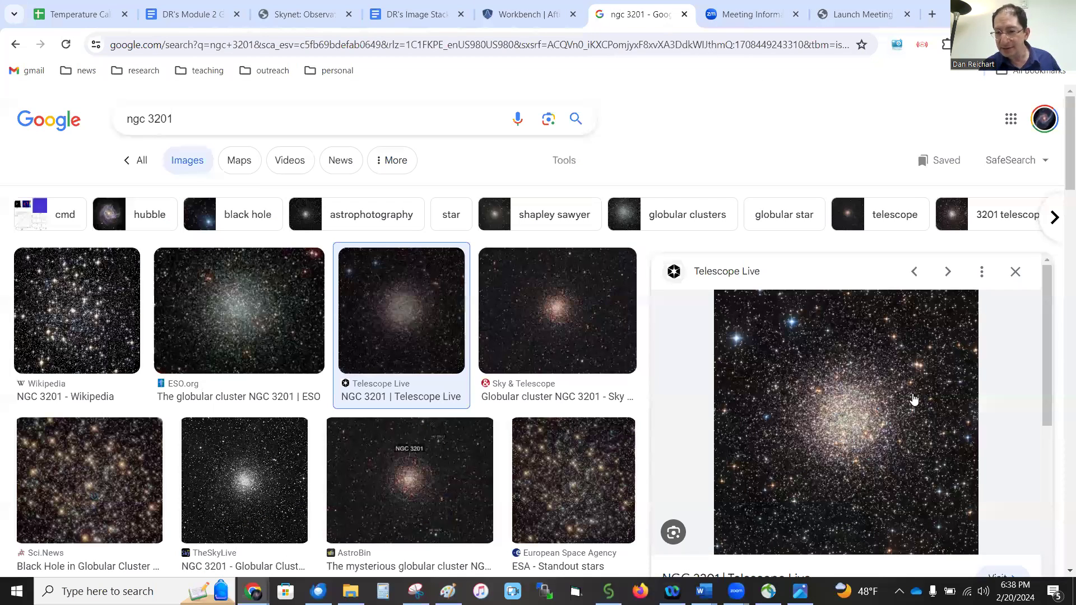
pyautogui.click(801, 591)
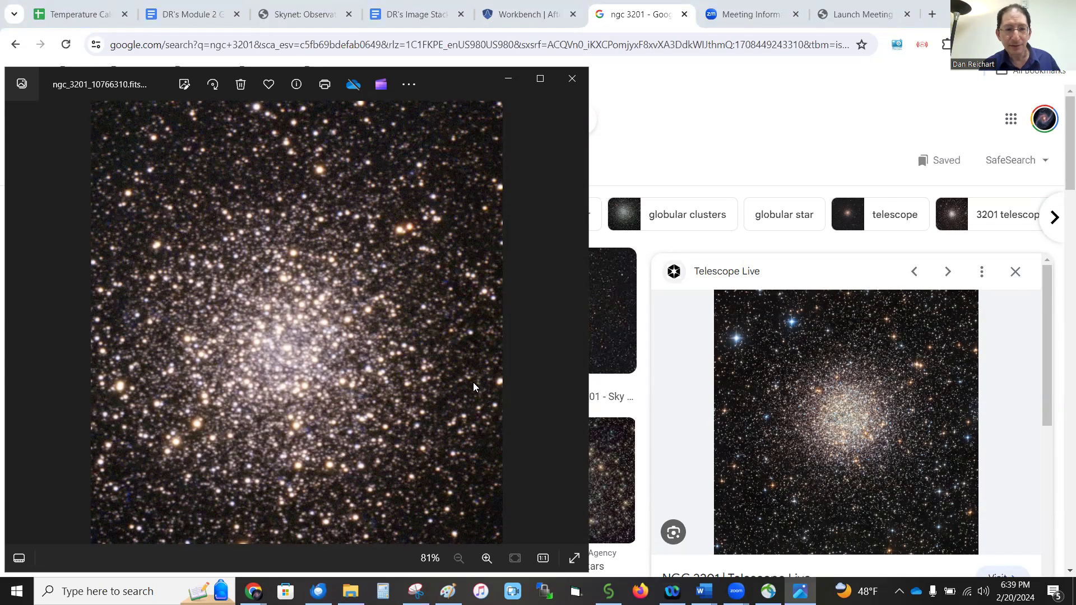
# Try flipping the JPG horizontally, rotating it 180 degrees and flipping it vertically to match the reference photo's orientation.
pyautogui.click(212, 85)
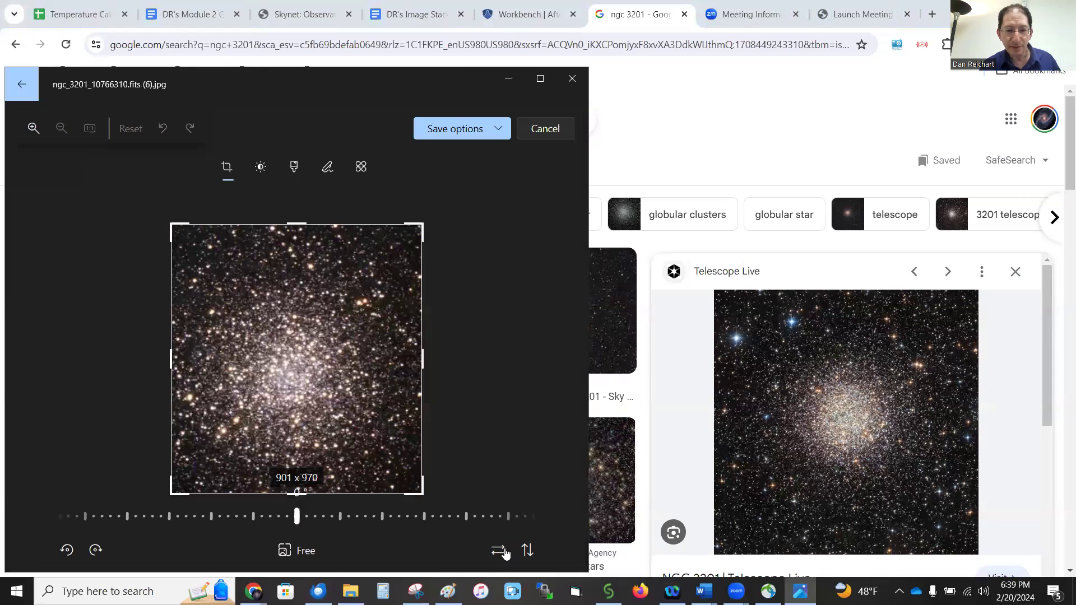
pyautogui.click(505, 552)
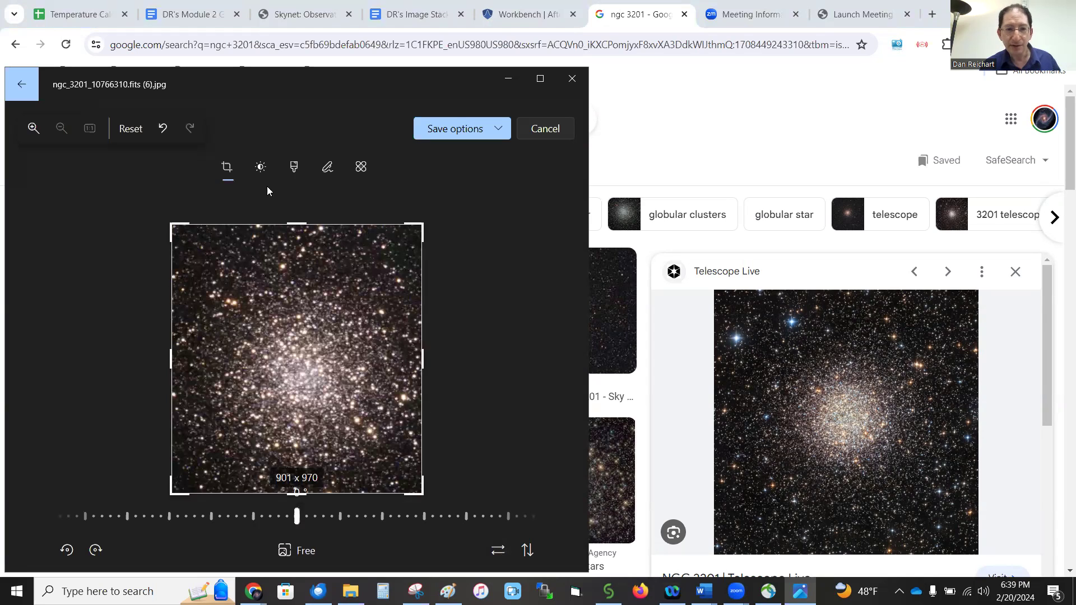
pyautogui.click(93, 550)
pyautogui.click(94, 550)
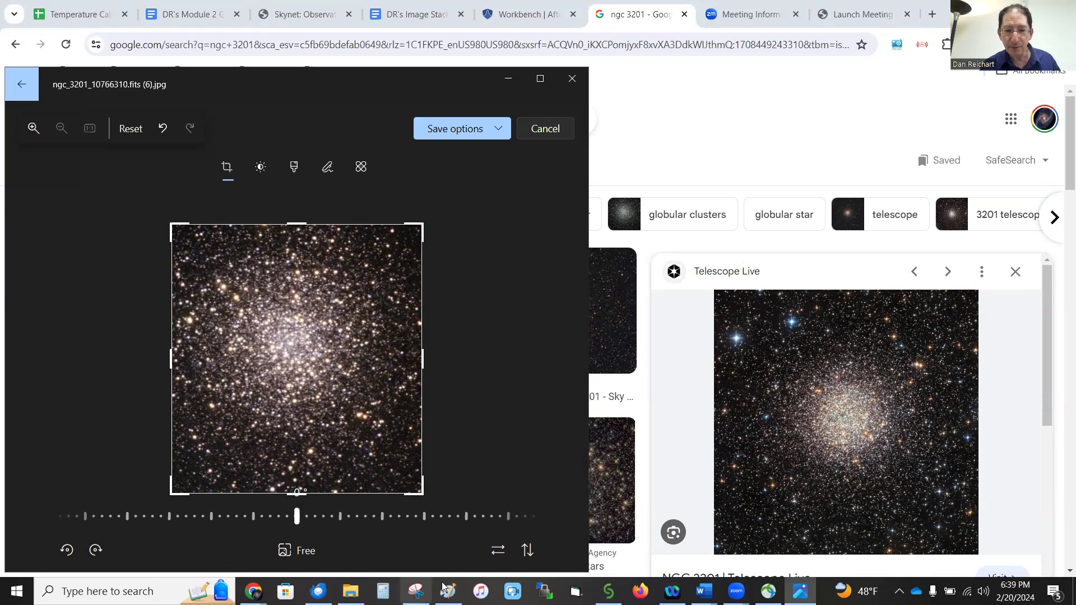
pyautogui.click(527, 552)
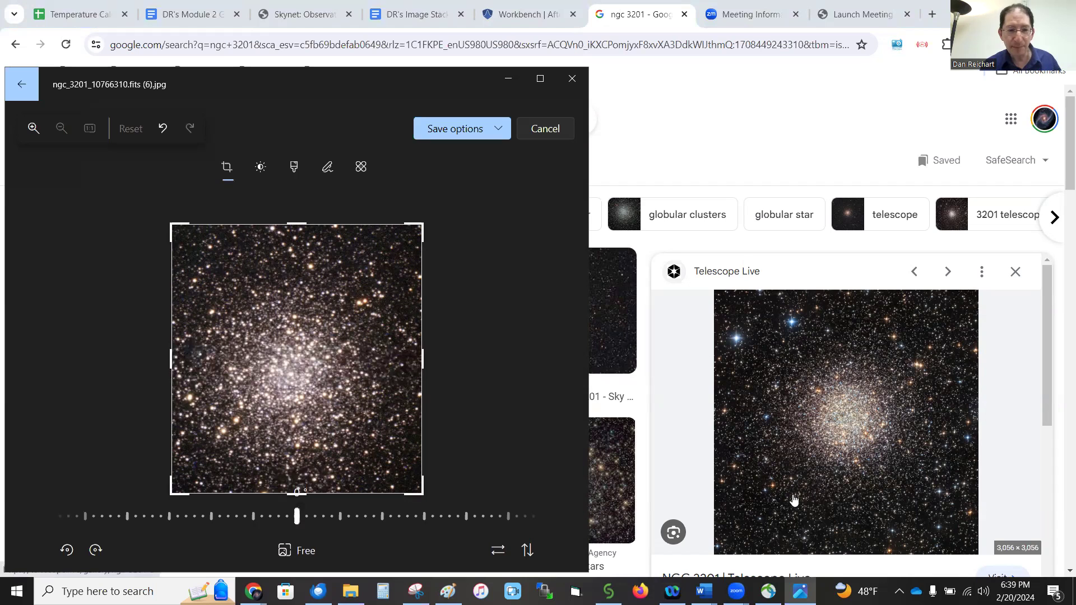
# Crop the JPG inward from its upper-right corner to a nearly square frame around the cluster and save it.
pyautogui.moveTo(417, 233); pyautogui.dragTo(401, 271)
pyautogui.click(469, 142)
pyautogui.click(451, 178)
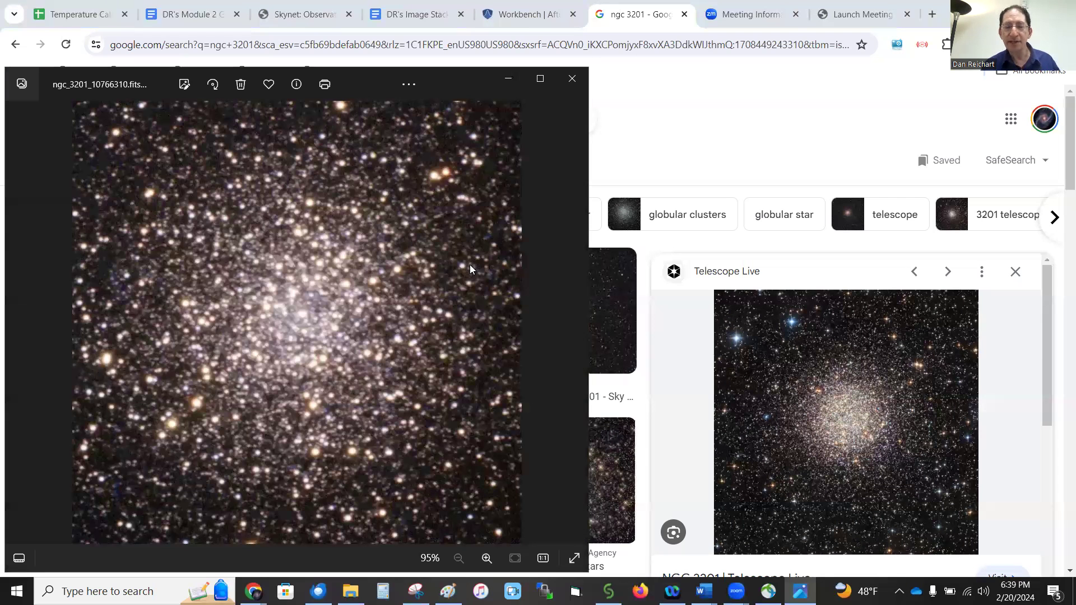